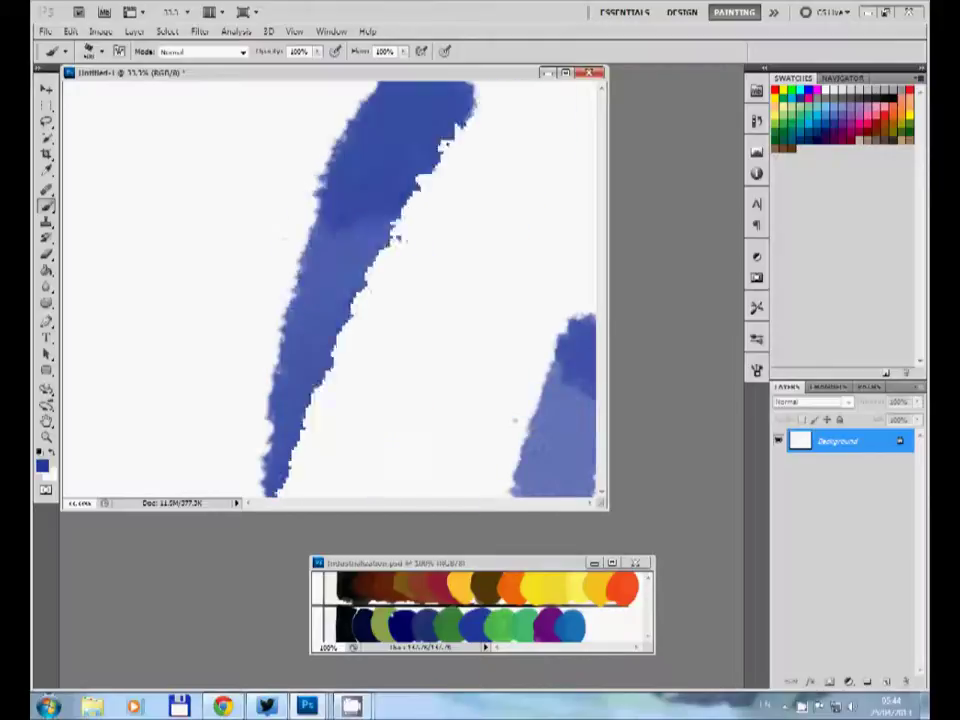
Step: Cover the white canvas with blue brushwork and navy strokes across the lower half
{"action": "left_click_drag", "start_coordinate": [300, 85], "coordinate": [90, 495]}
{"action": "left_click_drag", "start_coordinate": [580, 90], "coordinate": [450, 490]}
{"action": "left_click_drag", "start_coordinate": [400, 85], "coordinate": [250, 300]}
{"action": "left_click_drag", "start_coordinate": [590, 320], "coordinate": [510, 480]}
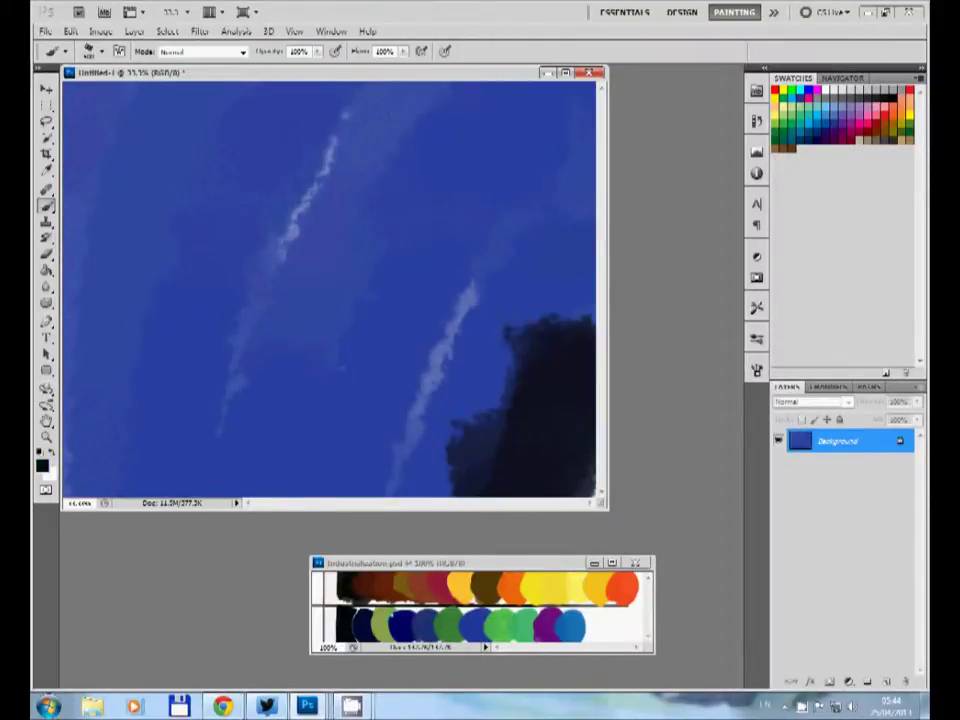
{"action": "left_click_drag", "start_coordinate": [500, 310], "coordinate": [70, 320]}
{"action": "left_click_drag", "start_coordinate": [70, 400], "coordinate": [500, 420]}
{"action": "left_click_drag", "start_coordinate": [340, 350], "coordinate": [450, 320]}
Step: Darken the upper canvas with navy strokes and paint over the lower light streaks
{"action": "left_click_drag", "start_coordinate": [130, 300], "coordinate": [285, 230]}
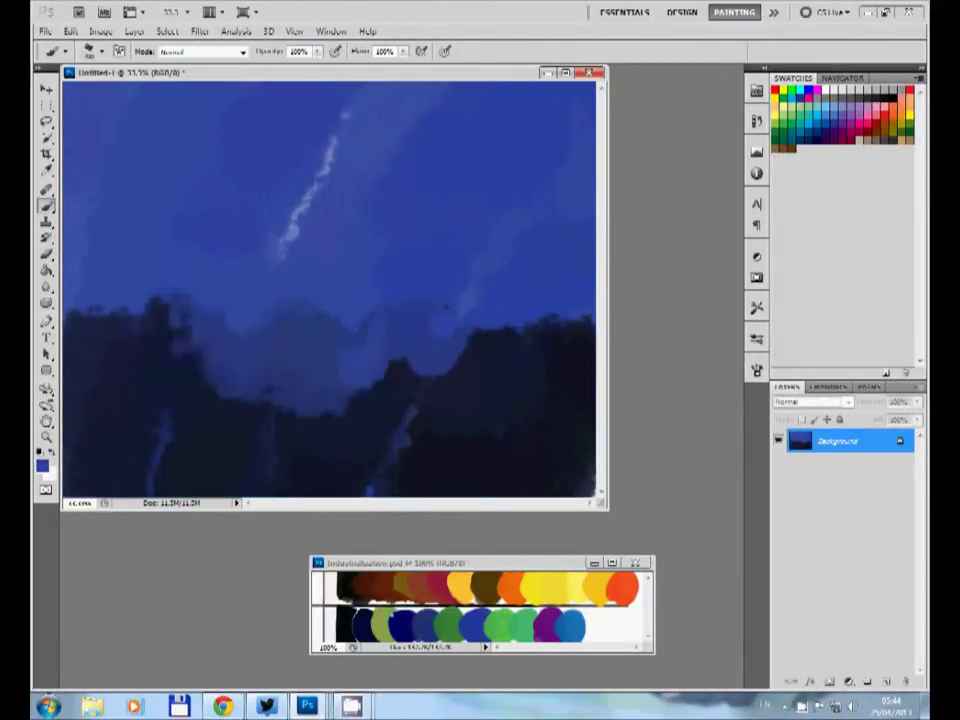
{"action": "left_click_drag", "start_coordinate": [60, 300], "coordinate": [440, 260]}
{"action": "left_click_drag", "start_coordinate": [200, 85], "coordinate": [170, 320]}
{"action": "left_click_drag", "start_coordinate": [440, 85], "coordinate": [300, 310]}
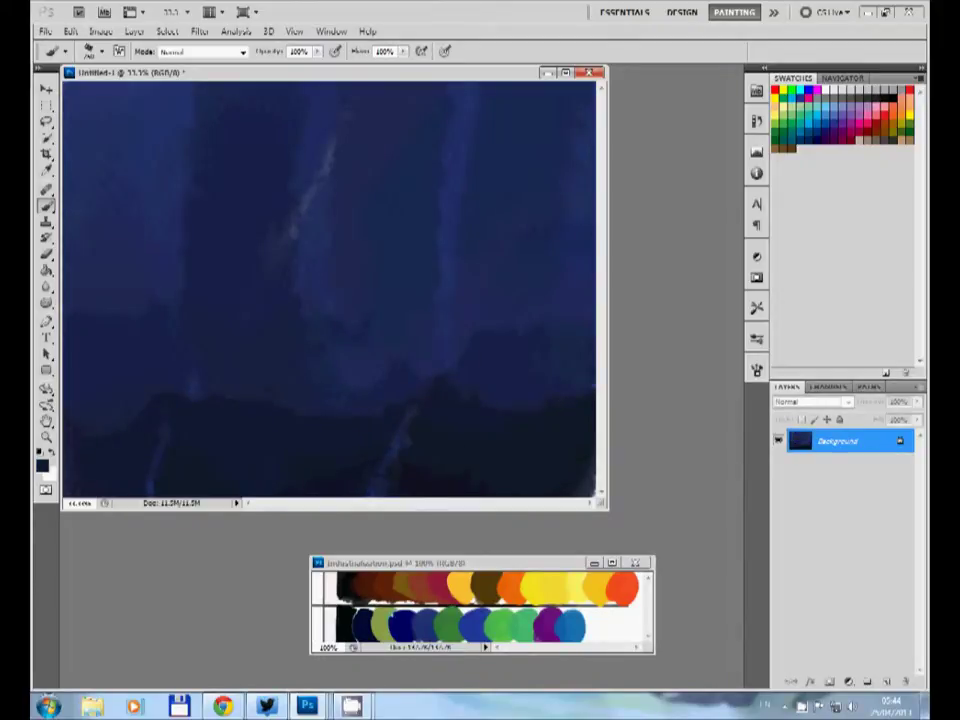
{"action": "left_click_drag", "start_coordinate": [70, 410], "coordinate": [590, 430]}
Step: Block in a first figure near the centre, then paint it back out in blue
{"action": "left_click", "coordinate": [622, 588], "text": "alt"}
{"action": "mouse_move", "coordinate": [465, 295]}
{"action": "left_mouse_down"}
{"action": "mouse_move", "coordinate": [505, 265]}
{"action": "mouse_move", "coordinate": [450, 255]}
{"action": "mouse_move", "coordinate": [447, 240]}
{"action": "mouse_move", "coordinate": [425, 265]}
{"action": "mouse_move", "coordinate": [427, 305]}
{"action": "mouse_move", "coordinate": [380, 405]}
{"action": "left_mouse_up"}
{"action": "left_click", "coordinate": [470, 330], "text": "alt"}
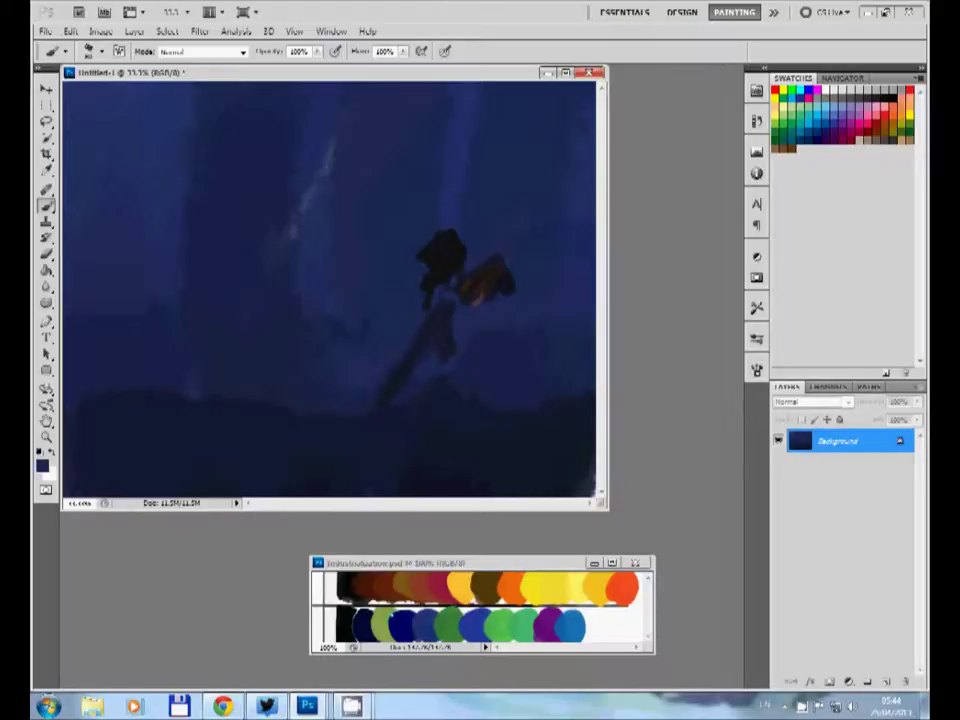
{"action": "mouse_move", "coordinate": [445, 305]}
{"action": "left_mouse_down"}
{"action": "mouse_move", "coordinate": [385, 400]}
{"action": "mouse_move", "coordinate": [405, 385]}
{"action": "mouse_move", "coordinate": [465, 390]}
{"action": "left_mouse_up"}
{"action": "left_click", "coordinate": [440, 250], "text": "alt"}
{"action": "mouse_move", "coordinate": [480, 265]}
{"action": "left_mouse_down"}
{"action": "mouse_move", "coordinate": [490, 300]}
{"action": "mouse_move", "coordinate": [393, 330]}
{"action": "left_mouse_up"}
{"action": "left_click", "coordinate": [305, 255], "text": "alt"}
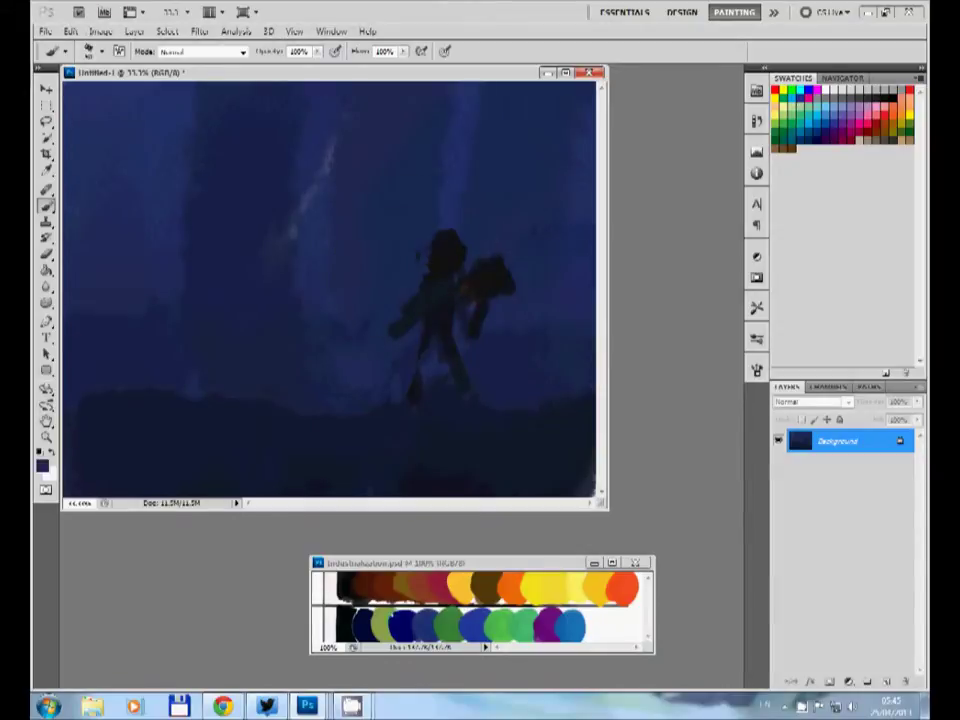
{"action": "left_click_drag", "start_coordinate": [445, 240], "coordinate": [400, 330]}
{"action": "left_click_drag", "start_coordinate": [490, 275], "coordinate": [440, 370]}
{"action": "left_click_drag", "start_coordinate": [460, 300], "coordinate": [415, 395]}
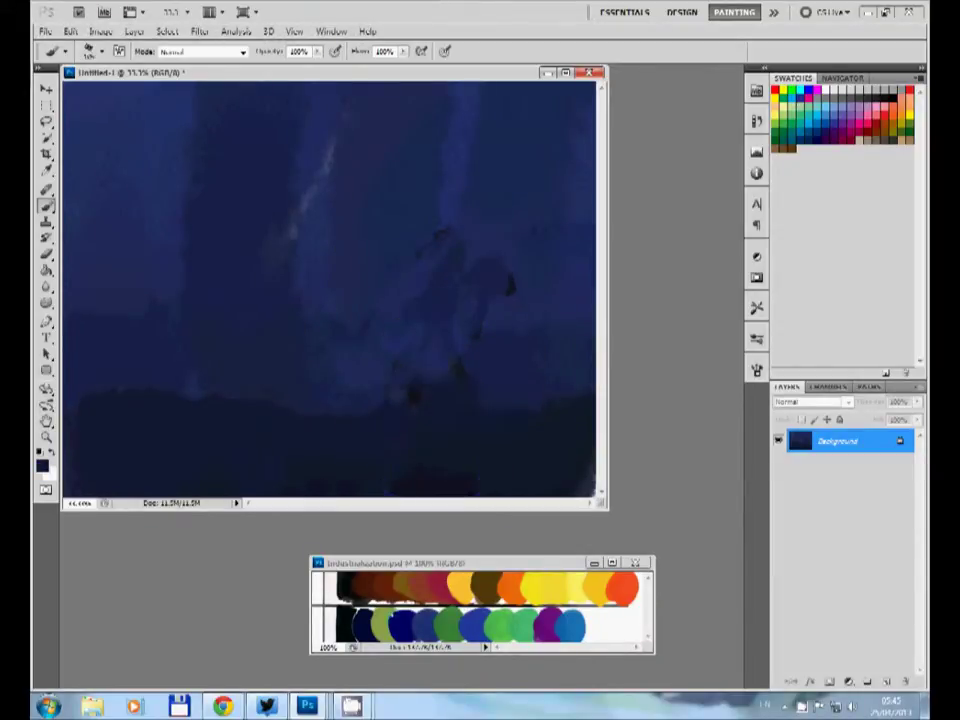
Step: Paint the first figure's oval body, head and dark blue legs
{"action": "mouse_move", "coordinate": [450, 235]}
{"action": "left_mouse_down"}
{"action": "mouse_move", "coordinate": [440, 240]}
{"action": "mouse_move", "coordinate": [458, 220]}
{"action": "mouse_move", "coordinate": [440, 300]}
{"action": "left_mouse_up"}
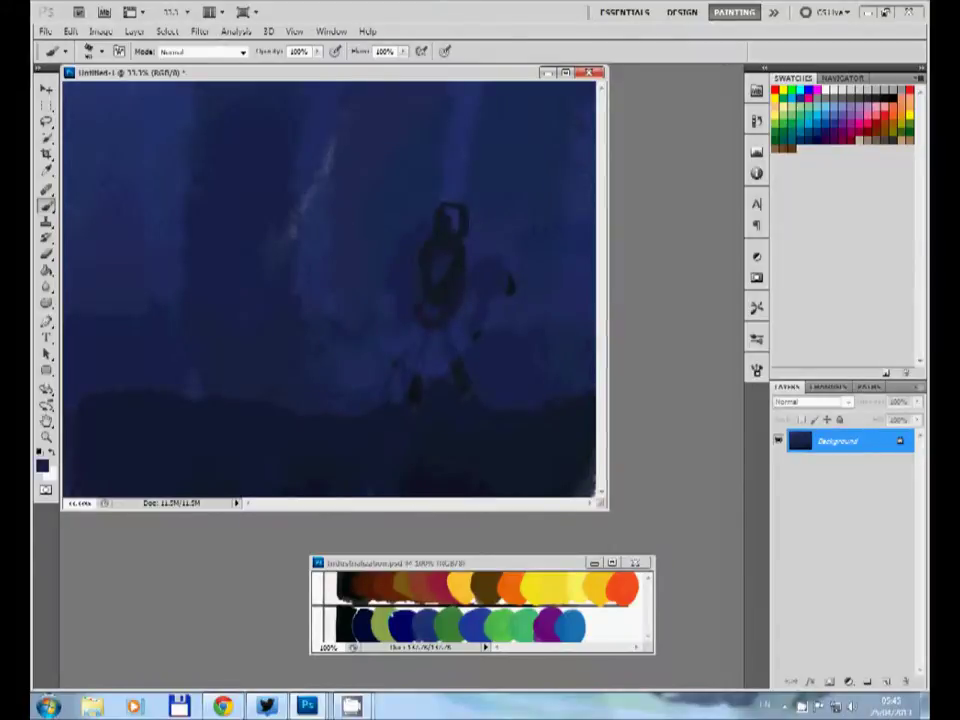
{"action": "left_click_drag", "start_coordinate": [446, 210], "coordinate": [452, 228]}
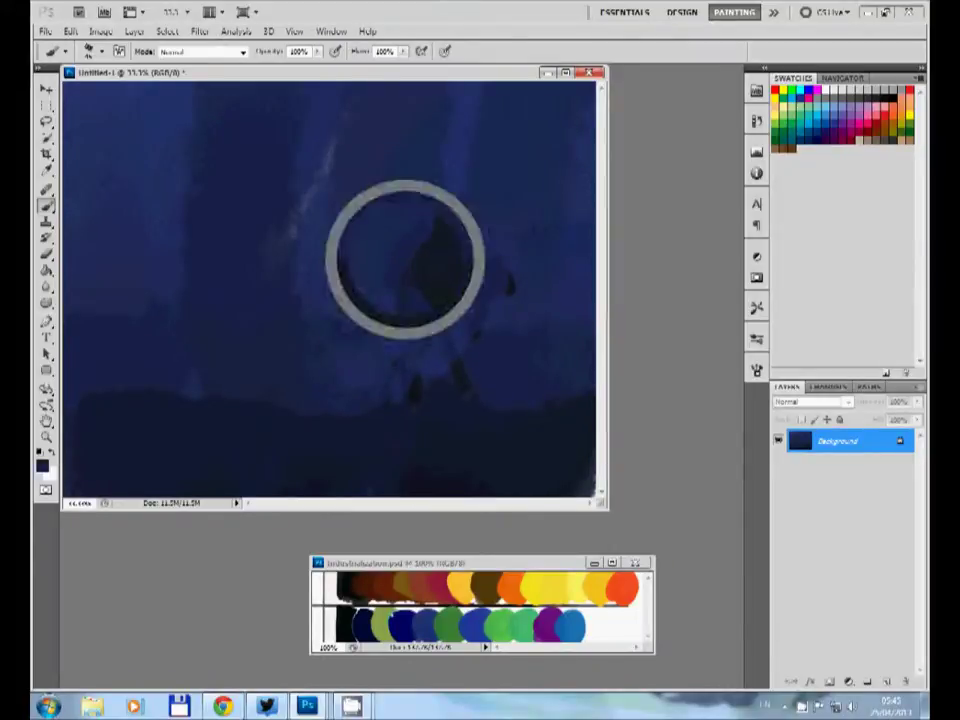
{"action": "left_click_drag", "start_coordinate": [403, 253], "coordinate": [470, 280]}
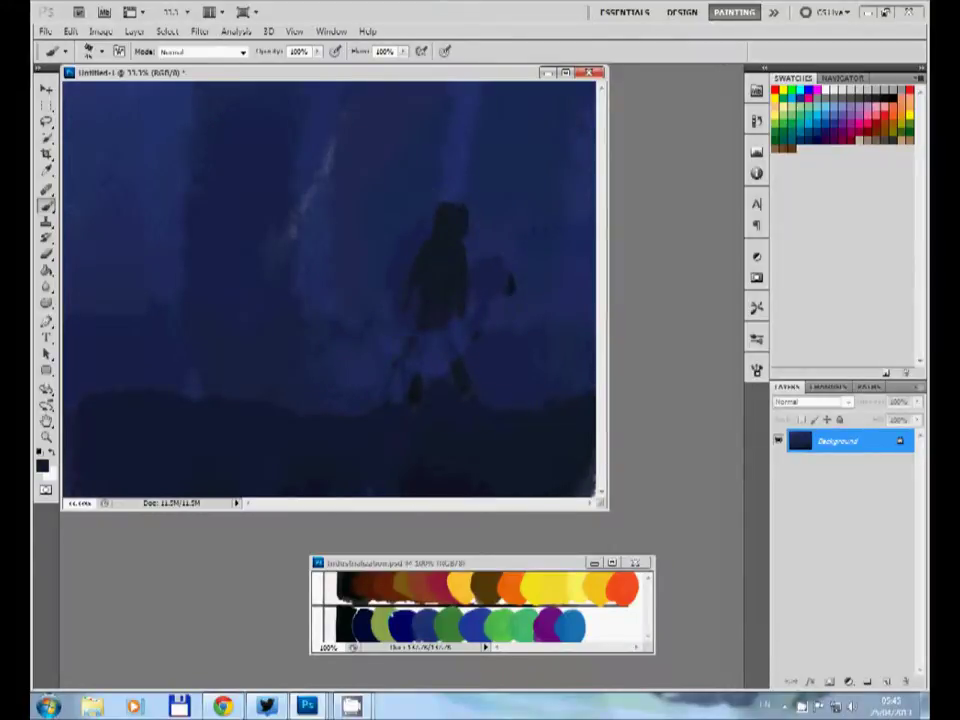
{"action": "left_click_drag", "start_coordinate": [398, 368], "coordinate": [400, 400]}
{"action": "mouse_move", "coordinate": [440, 340]}
{"action": "left_mouse_down"}
{"action": "mouse_move", "coordinate": [428, 376]}
{"action": "mouse_move", "coordinate": [450, 320]}
{"action": "left_mouse_up"}
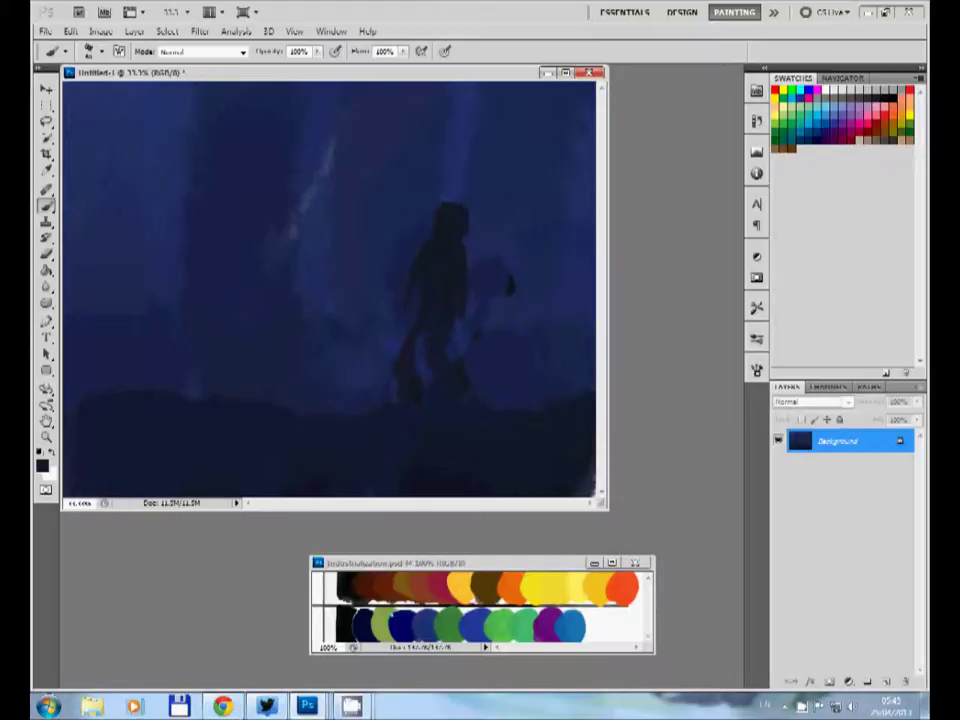
{"action": "left_click", "coordinate": [428, 360], "text": "alt"}
{"action": "left_click", "coordinate": [420, 336]}
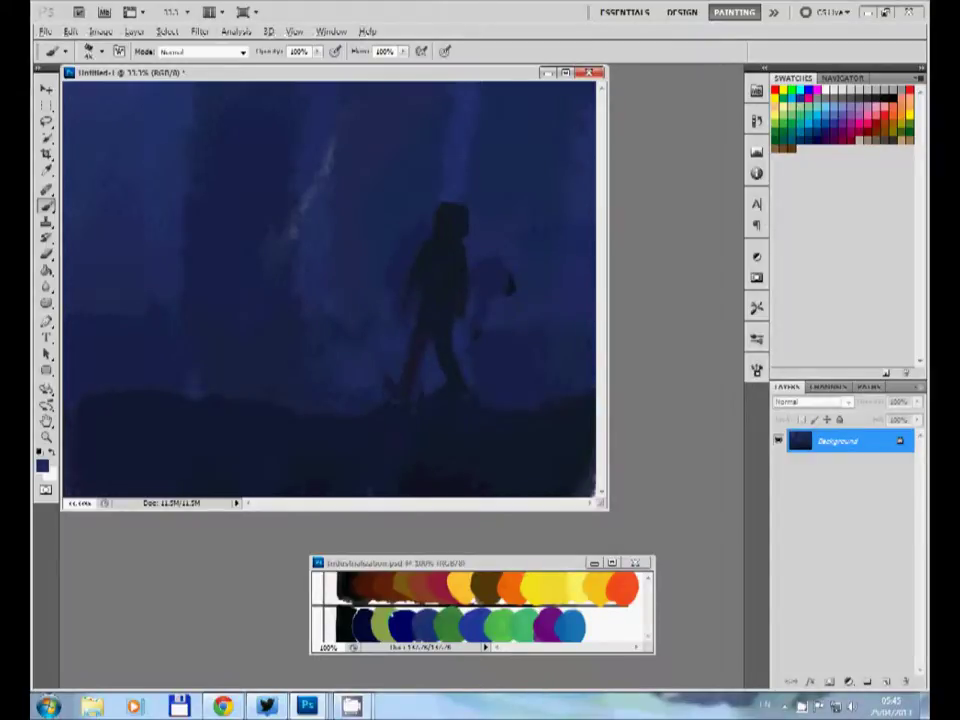
Step: Clean up around the first figure and add a second dark figure beside it
{"action": "left_click_drag", "start_coordinate": [482, 322], "coordinate": [472, 390]}
{"action": "mouse_move", "coordinate": [505, 282]}
{"action": "left_mouse_down"}
{"action": "mouse_move", "coordinate": [478, 336]}
{"action": "mouse_move", "coordinate": [475, 378]}
{"action": "left_mouse_up"}
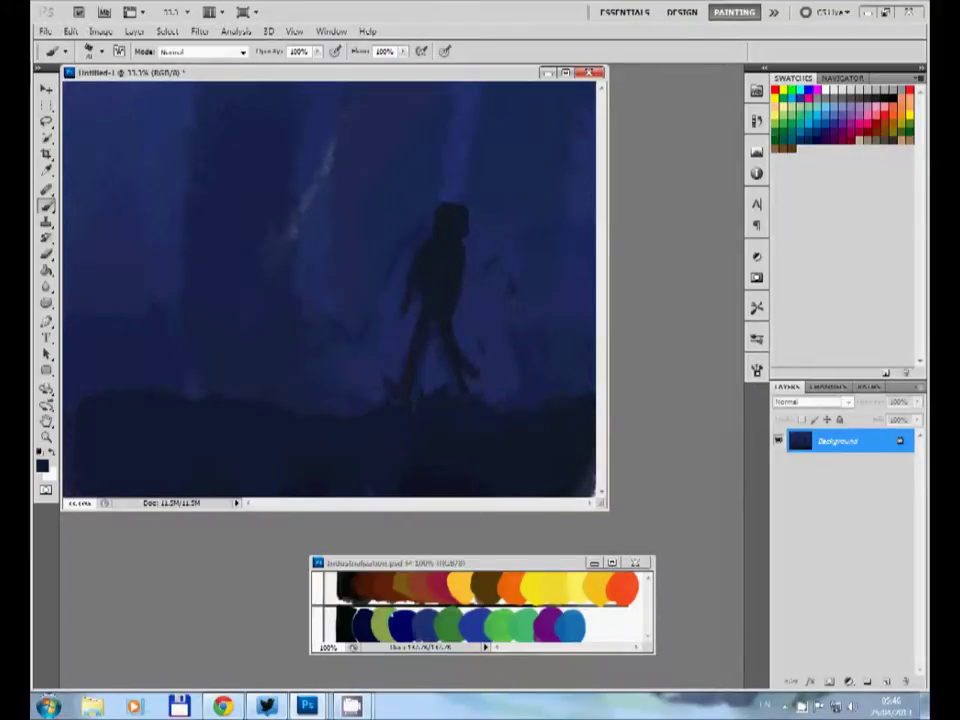
{"action": "left_click_drag", "start_coordinate": [418, 252], "coordinate": [404, 312]}
{"action": "mouse_move", "coordinate": [490, 235]}
{"action": "left_mouse_down"}
{"action": "mouse_move", "coordinate": [484, 320]}
{"action": "mouse_move", "coordinate": [521, 380]}
{"action": "left_mouse_up"}
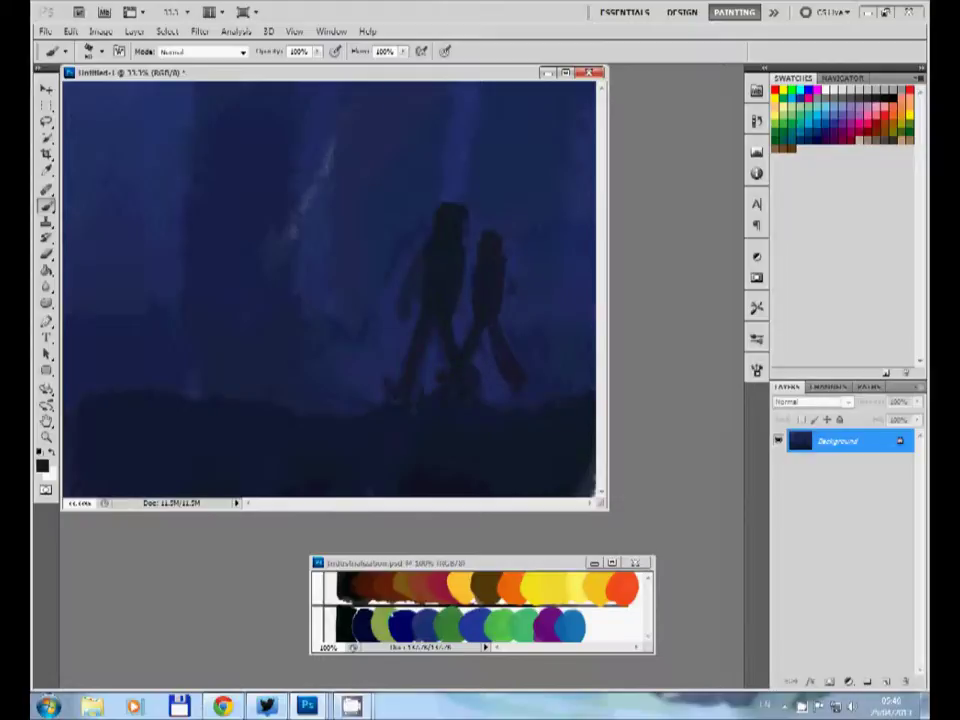
{"action": "left_click_drag", "start_coordinate": [511, 266], "coordinate": [510, 318]}
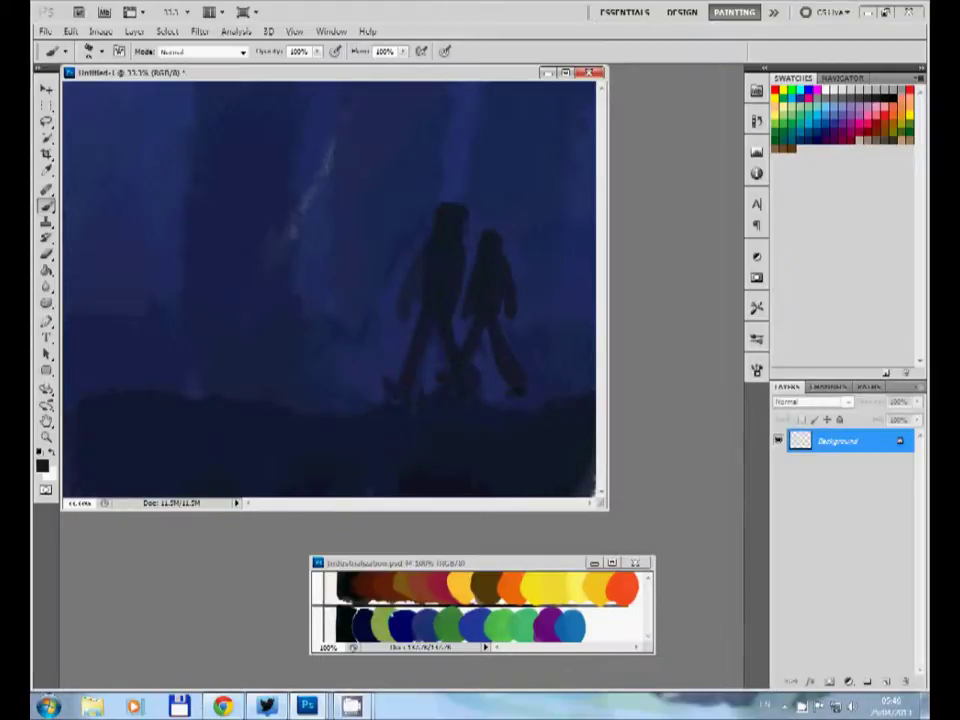
{"action": "left_click", "coordinate": [380, 290], "text": "alt"}
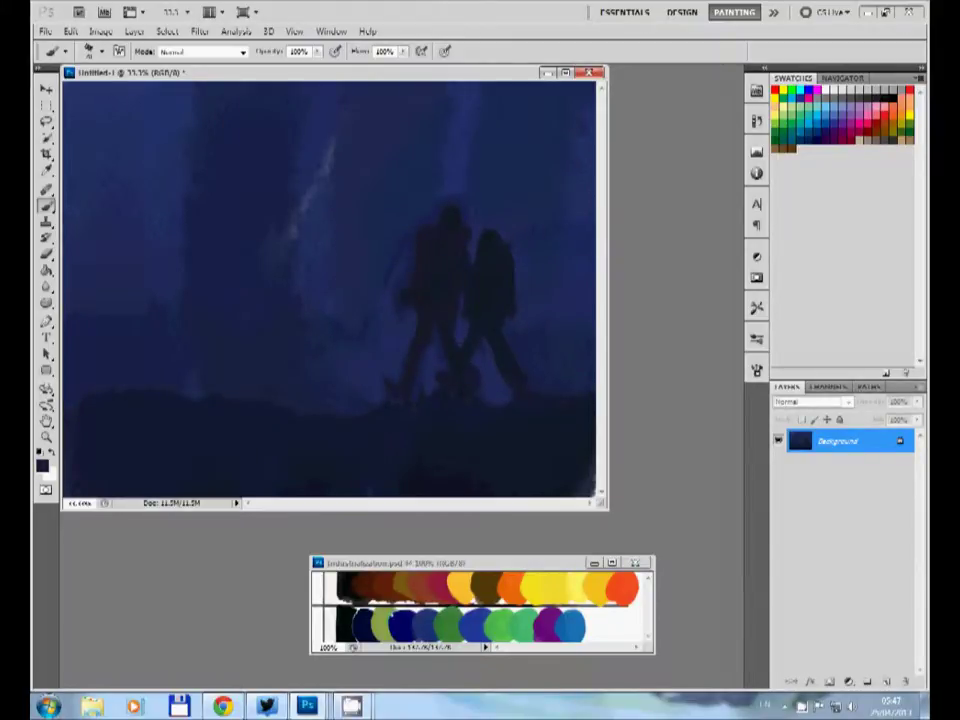
Step: Paint an orange jacket and a pale face on the front figure
{"action": "left_click", "coordinate": [515, 587], "text": "alt"}
{"action": "mouse_move", "coordinate": [427, 230]}
{"action": "left_mouse_down"}
{"action": "mouse_move", "coordinate": [466, 232]}
{"action": "mouse_move", "coordinate": [455, 250]}
{"action": "mouse_move", "coordinate": [460, 278]}
{"action": "left_mouse_up"}
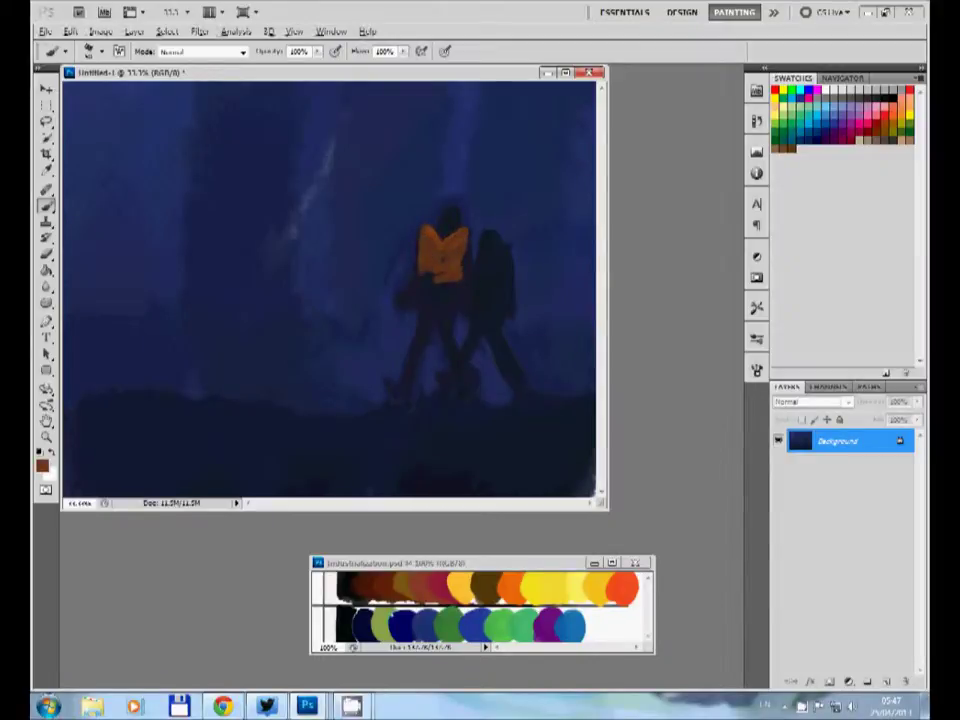
{"action": "left_click", "coordinate": [300, 210], "text": "alt"}
{"action": "left_click", "coordinate": [360, 225], "text": "alt"}
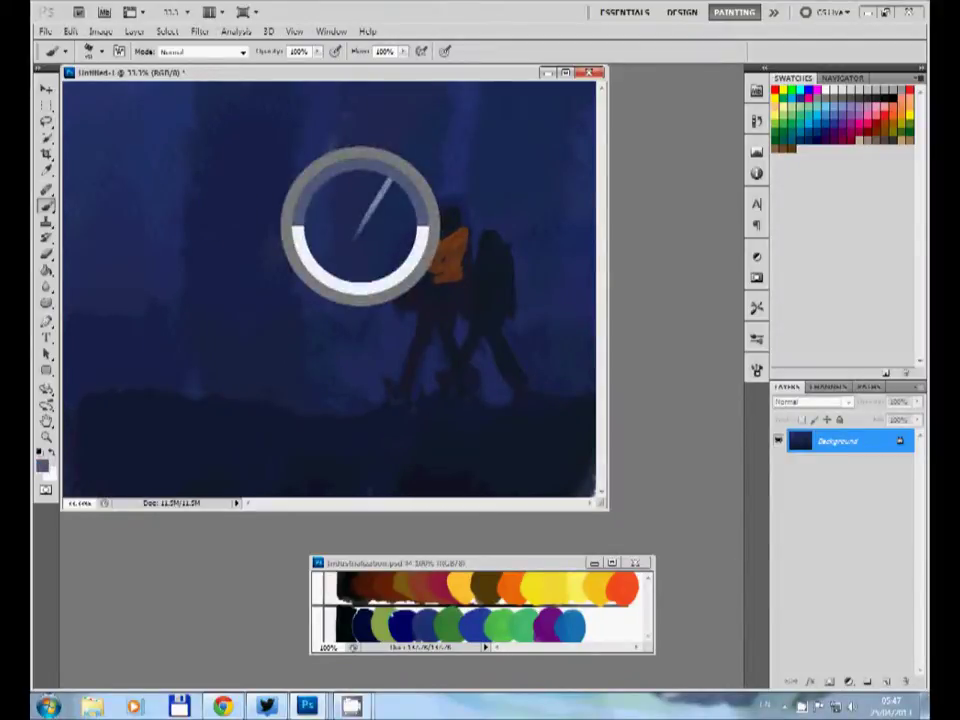
{"action": "left_click_drag", "start_coordinate": [333, 147], "coordinate": [291, 235]}
{"action": "left_click_drag", "start_coordinate": [445, 212], "coordinate": [456, 226]}
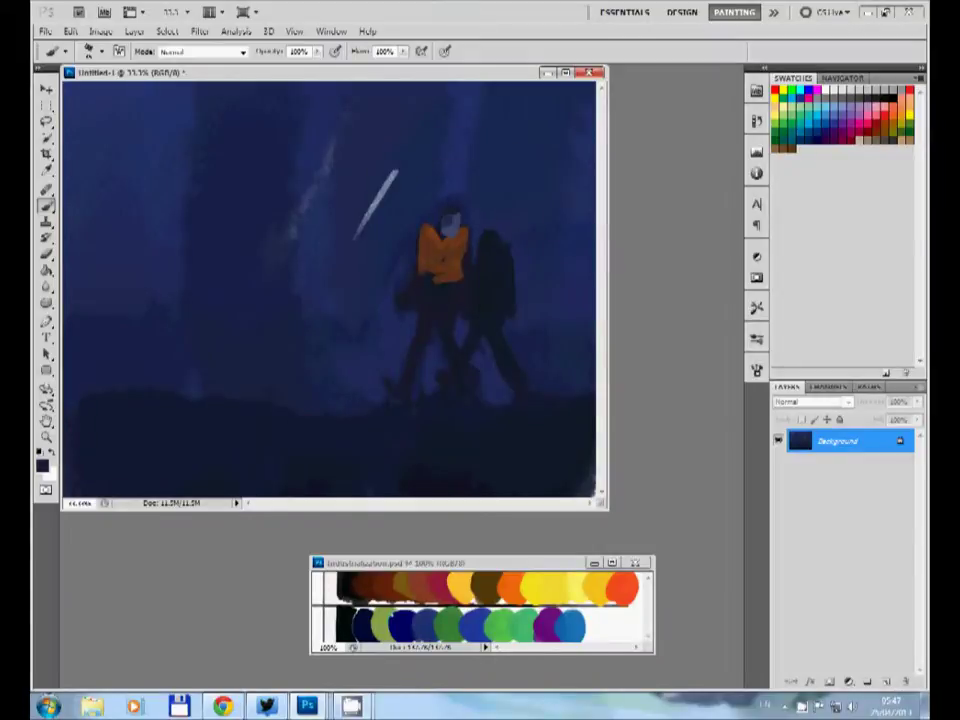
{"action": "left_click", "coordinate": [437, 232], "text": "alt"}
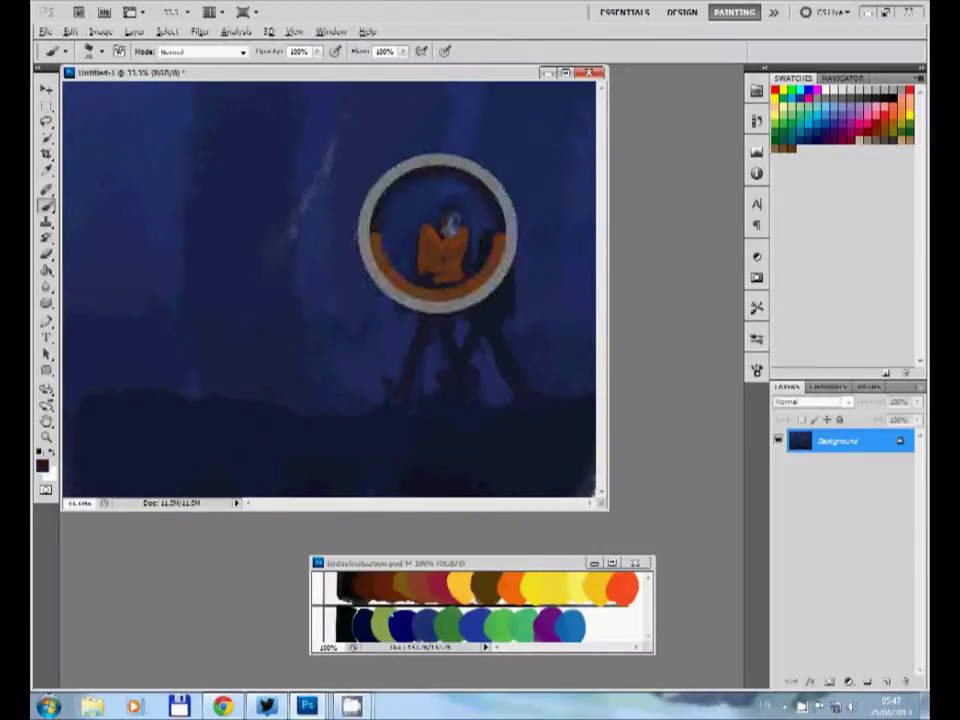
{"action": "left_click_drag", "start_coordinate": [394, 173], "coordinate": [355, 237]}
{"action": "left_click", "coordinate": [369, 208], "text": "alt"}
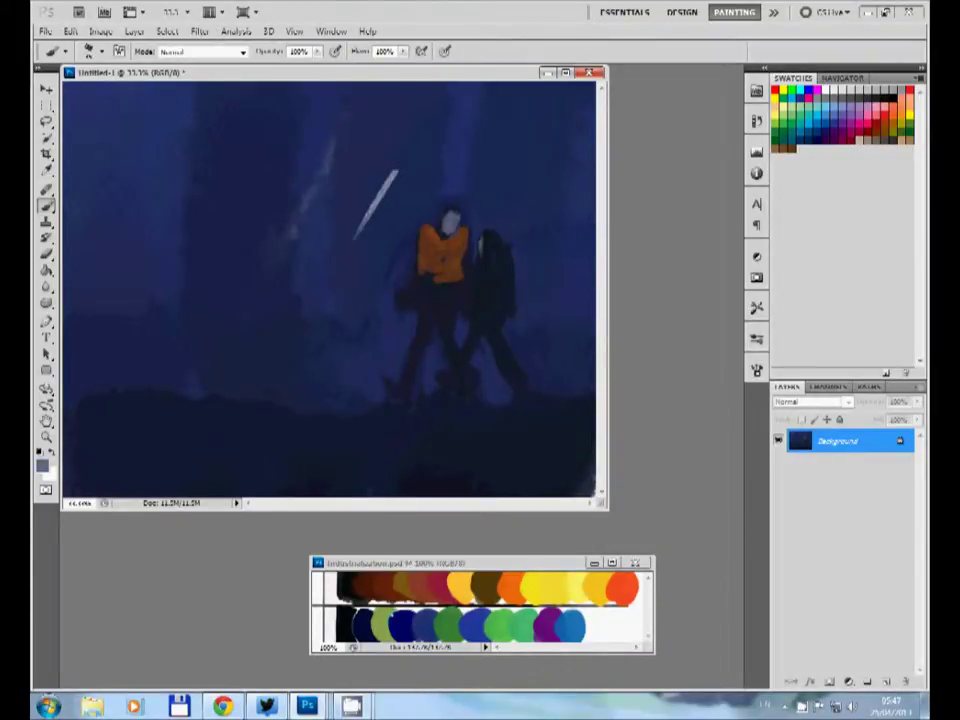
Step: Paint an orange-brown jacket over the second figure's body and back
{"action": "left_click", "coordinate": [440, 245], "text": "alt"}
{"action": "left_click_drag", "start_coordinate": [500, 245], "coordinate": [468, 280]}
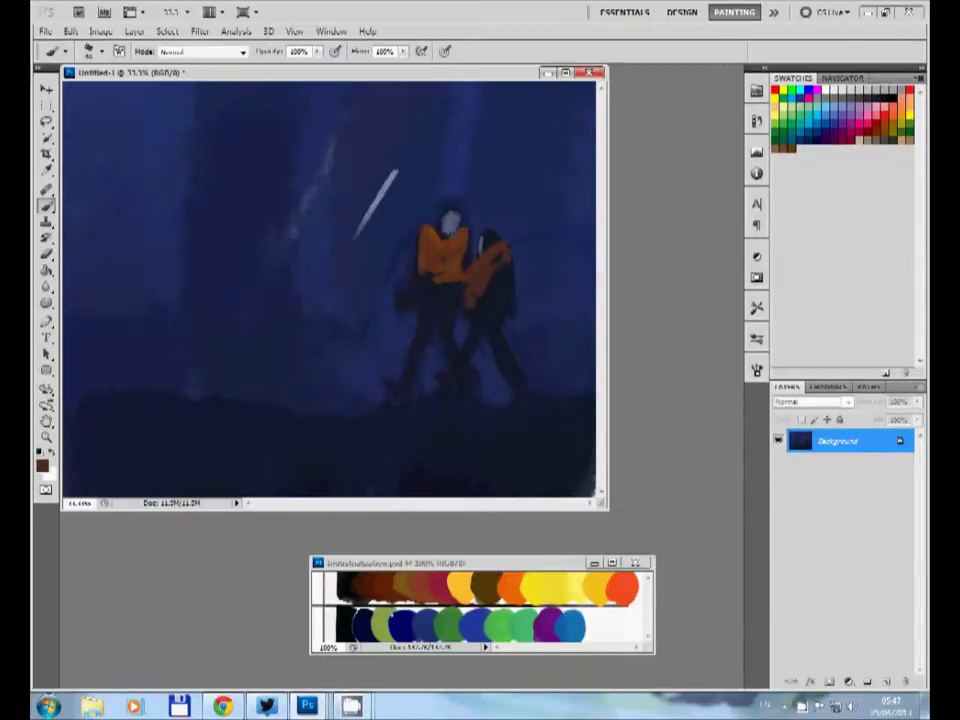
{"action": "left_click_drag", "start_coordinate": [495, 255], "coordinate": [500, 295]}
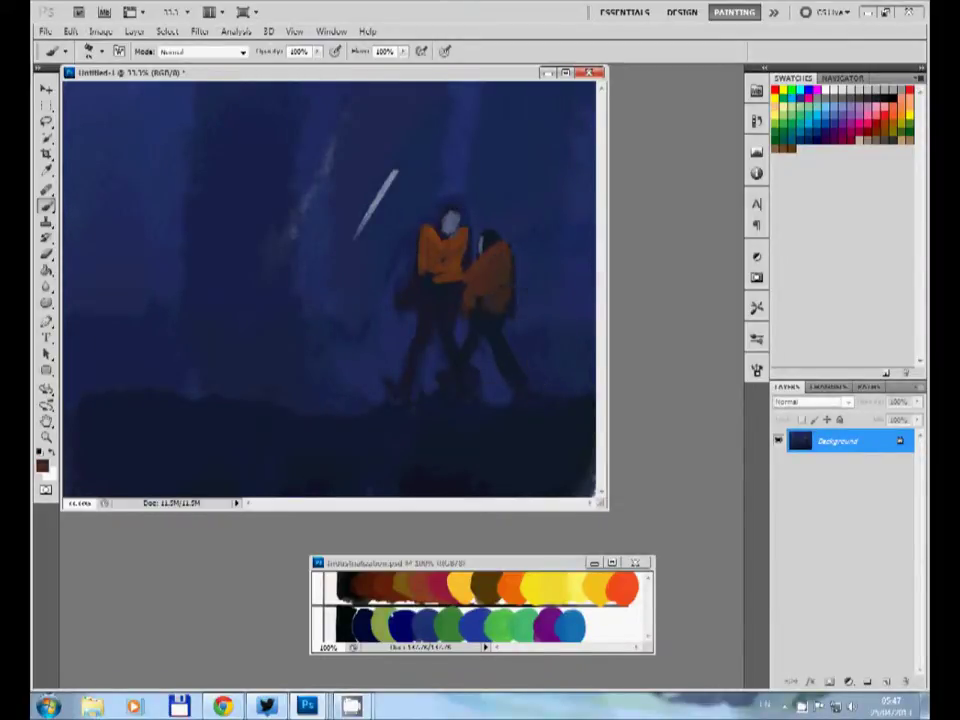
{"action": "left_click", "coordinate": [470, 260], "text": "alt"}
{"action": "left_click_drag", "start_coordinate": [500, 232], "coordinate": [485, 292]}
Step: Darken the figures' arm and back edges in near-black, then return to brown
{"action": "key", "text": "d"}
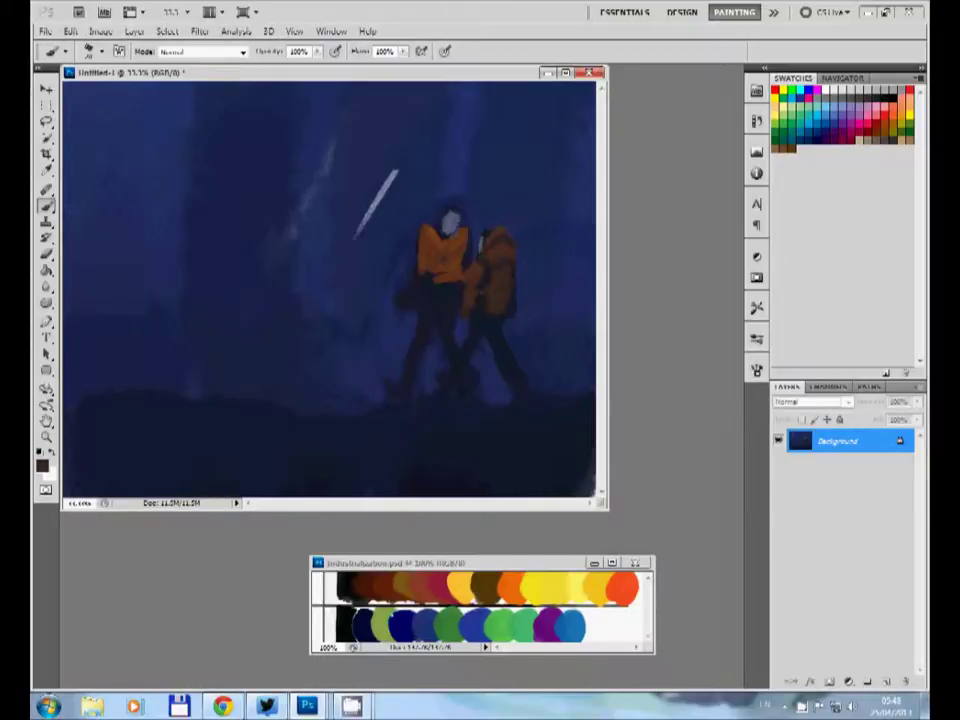
{"action": "left_click_drag", "start_coordinate": [470, 200], "coordinate": [515, 305]}
{"action": "left_click", "coordinate": [490, 260], "text": "alt"}
{"action": "key", "text": "d"}
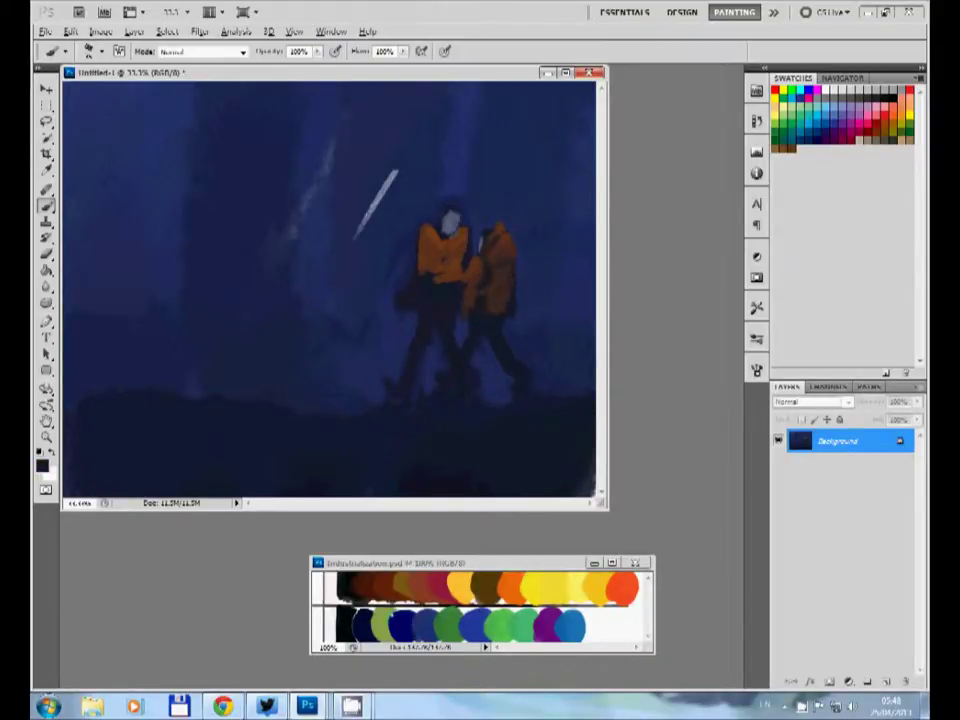
{"action": "left_click", "coordinate": [490, 260], "text": "alt"}
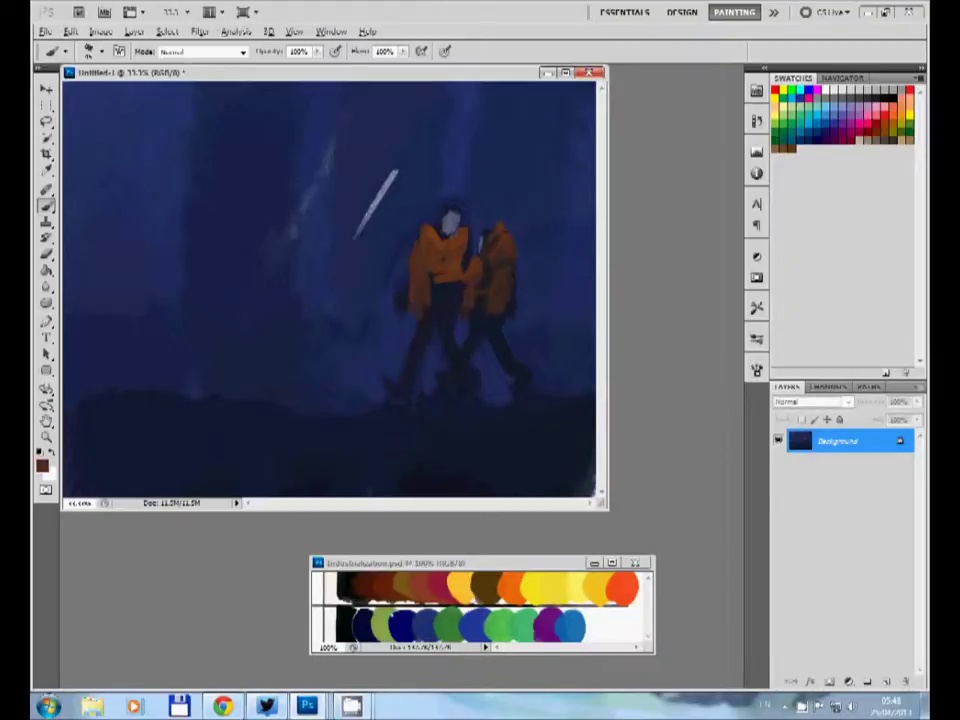
Step: Paint a dark band and pale doorway-frame strokes behind the figures
{"action": "key", "text": "d"}
{"action": "left_click_drag", "start_coordinate": [290, 135], "coordinate": [270, 180]}
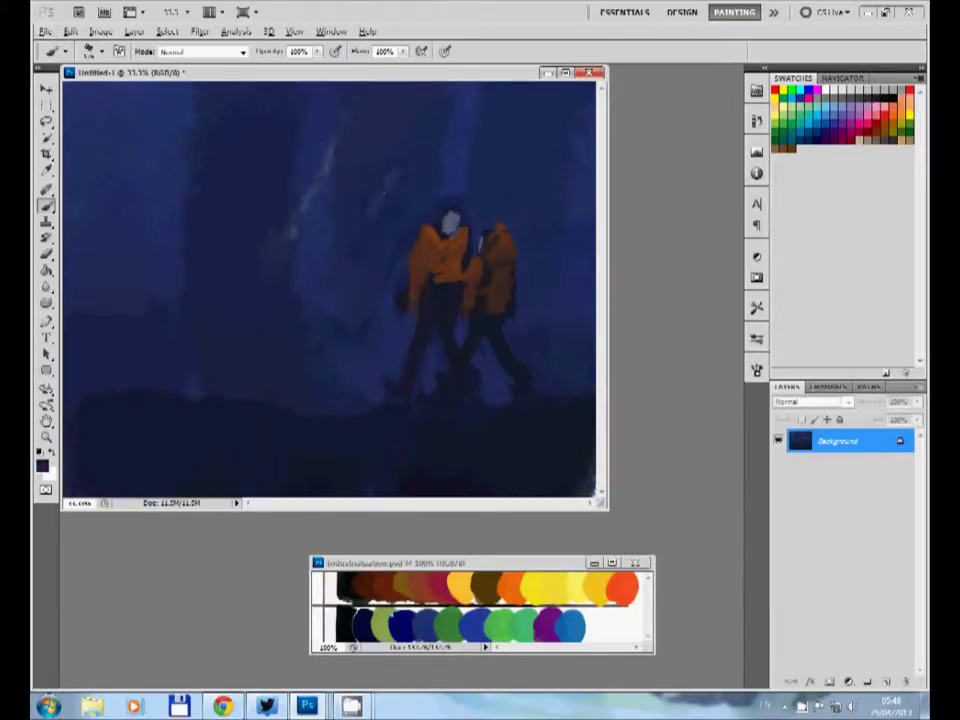
{"action": "left_click_drag", "start_coordinate": [245, 230], "coordinate": [340, 130]}
{"action": "left_click_drag", "start_coordinate": [225, 120], "coordinate": [225, 295]}
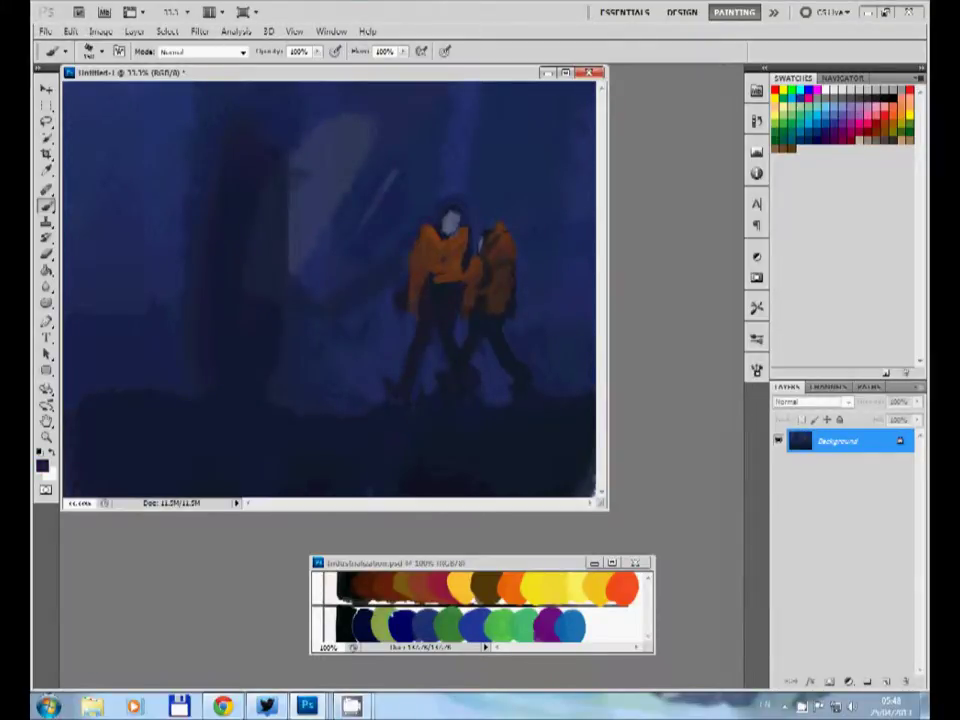
{"action": "left_click_drag", "start_coordinate": [385, 175], "coordinate": [350, 245]}
{"action": "left_click_drag", "start_coordinate": [300, 165], "coordinate": [345, 125]}
{"action": "left_click_drag", "start_coordinate": [260, 200], "coordinate": [400, 175]}
{"action": "left_click_drag", "start_coordinate": [240, 160], "coordinate": [260, 225]}
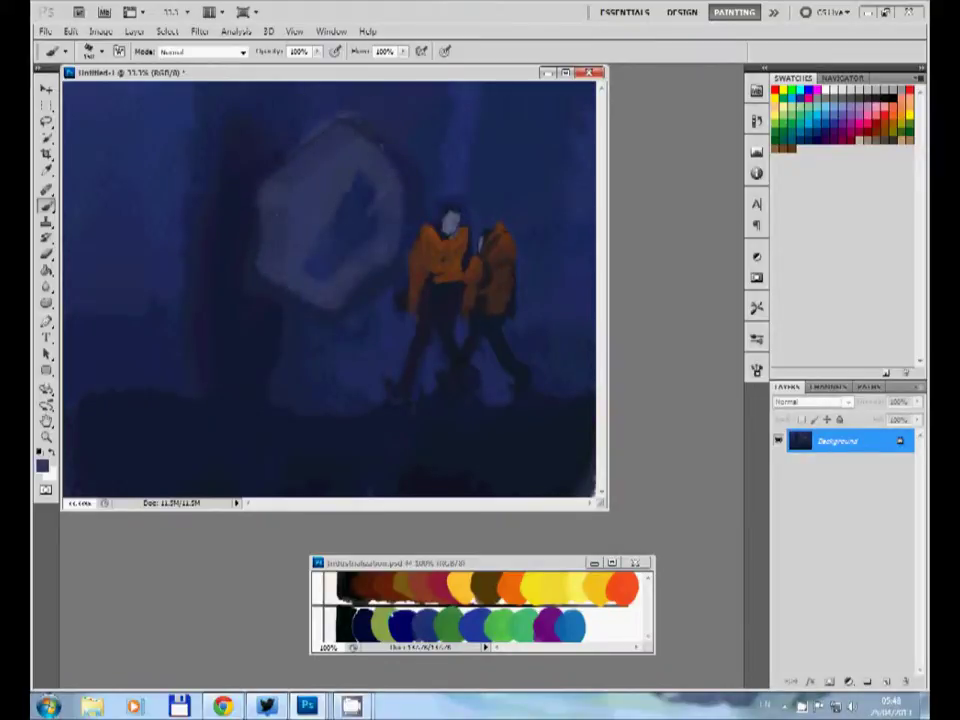
Step: Fill the frame with blue, shape it into a hexagon and darken its left edge
{"action": "left_click_drag", "start_coordinate": [255, 135], "coordinate": [265, 205]}
{"action": "left_click_drag", "start_coordinate": [200, 130], "coordinate": [285, 220]}
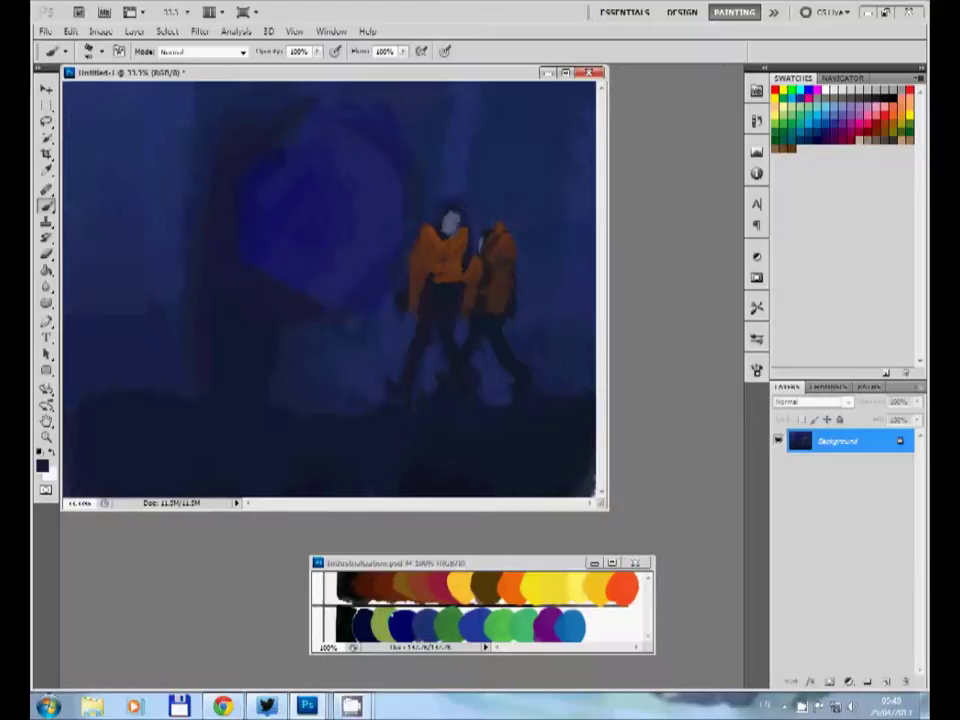
{"action": "left_click_drag", "start_coordinate": [265, 125], "coordinate": [390, 150]}
{"action": "mouse_move", "coordinate": [245, 150]}
{"action": "left_mouse_down"}
{"action": "mouse_move", "coordinate": [250, 260]}
{"action": "mouse_move", "coordinate": [400, 250]}
{"action": "left_mouse_up"}
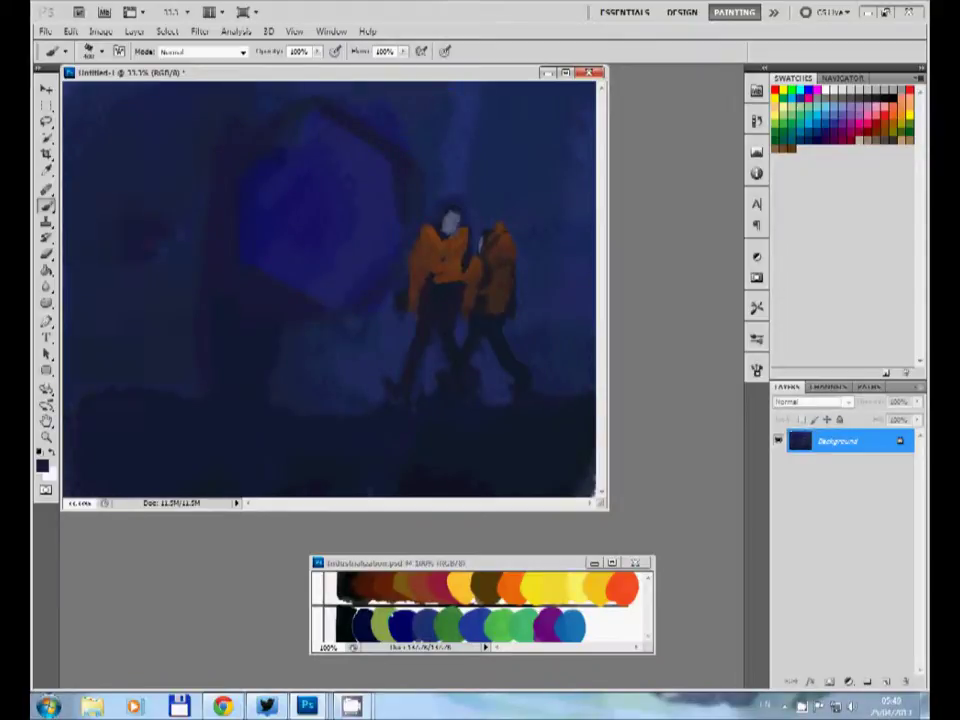
{"action": "left_click_drag", "start_coordinate": [250, 160], "coordinate": [265, 255]}
{"action": "left_click_drag", "start_coordinate": [258, 212], "coordinate": [283, 162]}
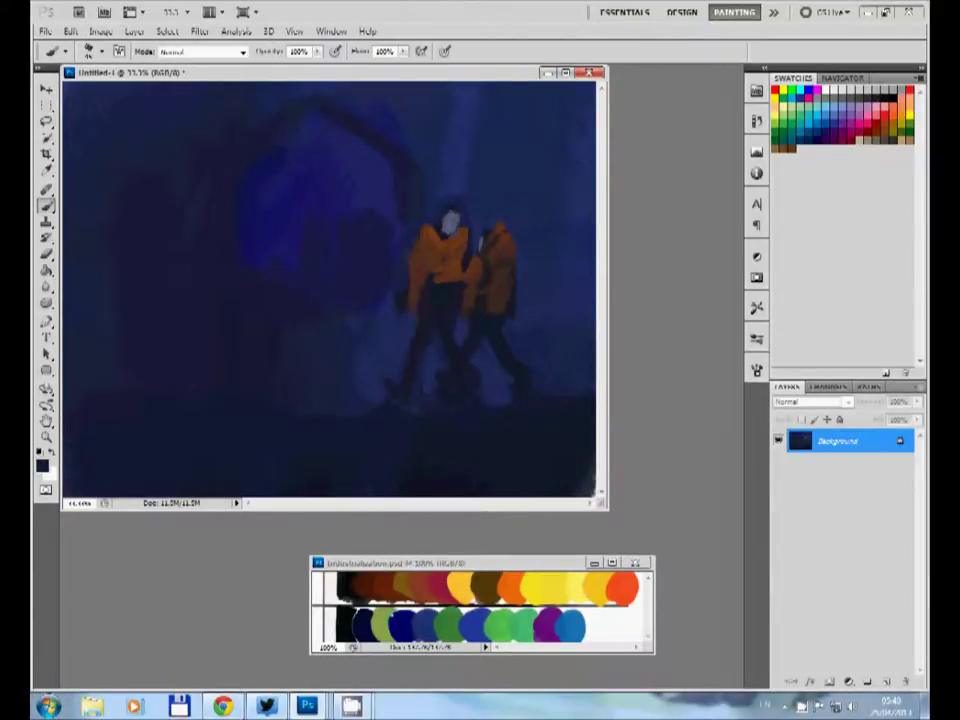
Step: Repaint the right figure orange-brown and streak yellow-orange down the left figure's arm
{"action": "left_click", "coordinate": [460, 588], "text": "alt"}
{"action": "left_click", "coordinate": [445, 235], "text": "alt"}
{"action": "left_click", "coordinate": [440, 245], "text": "alt"}
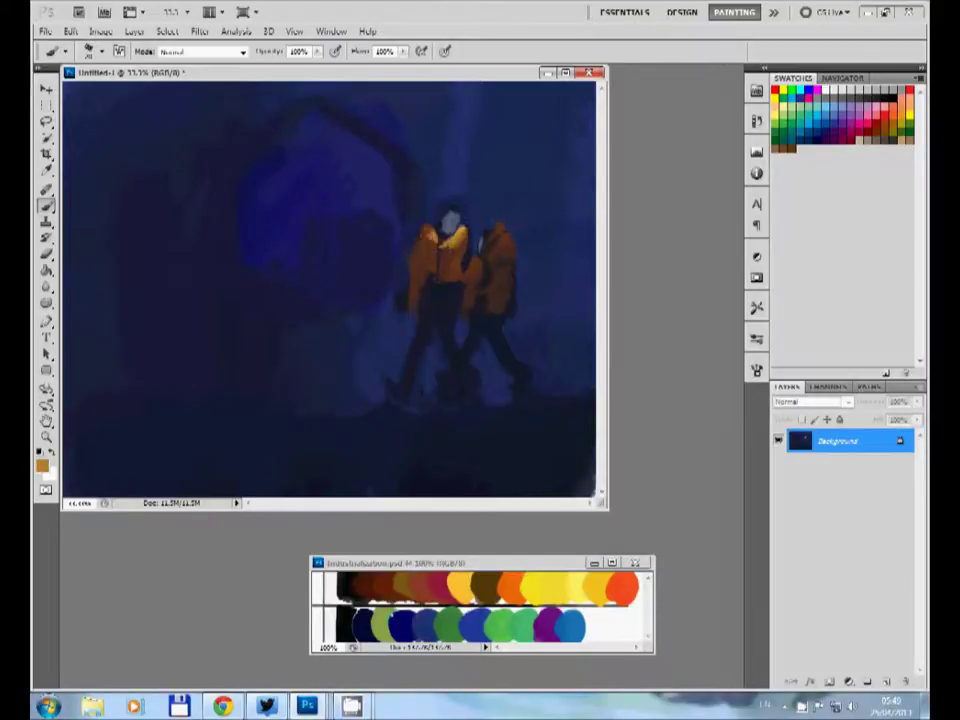
{"action": "left_click", "coordinate": [490, 270], "text": "alt"}
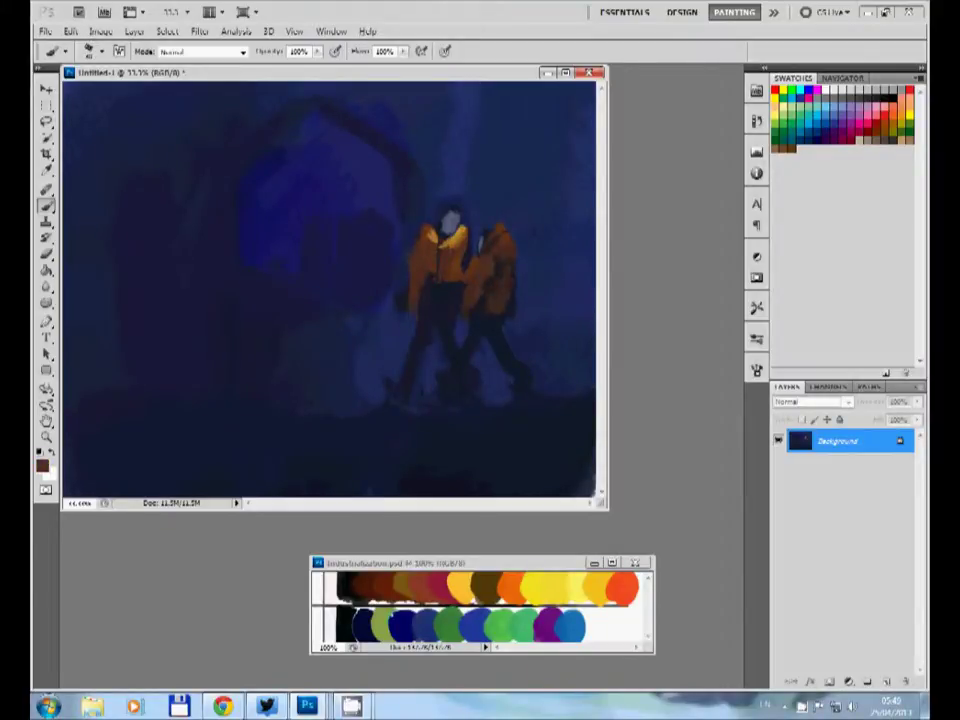
{"action": "left_click", "coordinate": [478, 311], "text": "alt"}
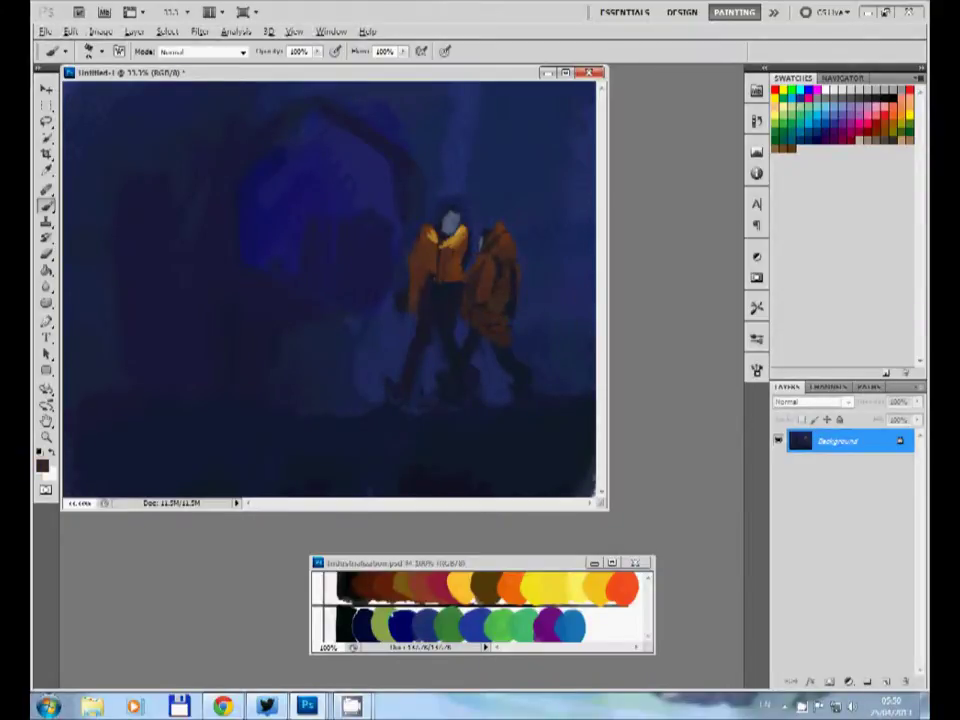
{"action": "left_click_drag", "start_coordinate": [485, 240], "coordinate": [495, 320]}
{"action": "left_click", "coordinate": [504, 238], "text": "alt"}
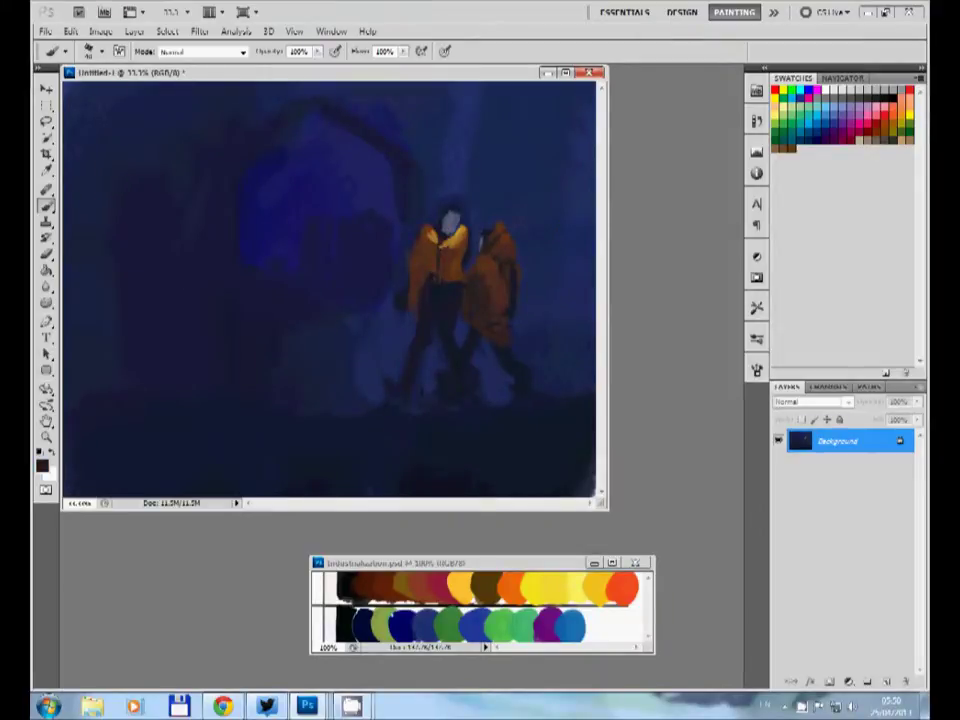
{"action": "left_click", "coordinate": [429, 236], "text": "alt"}
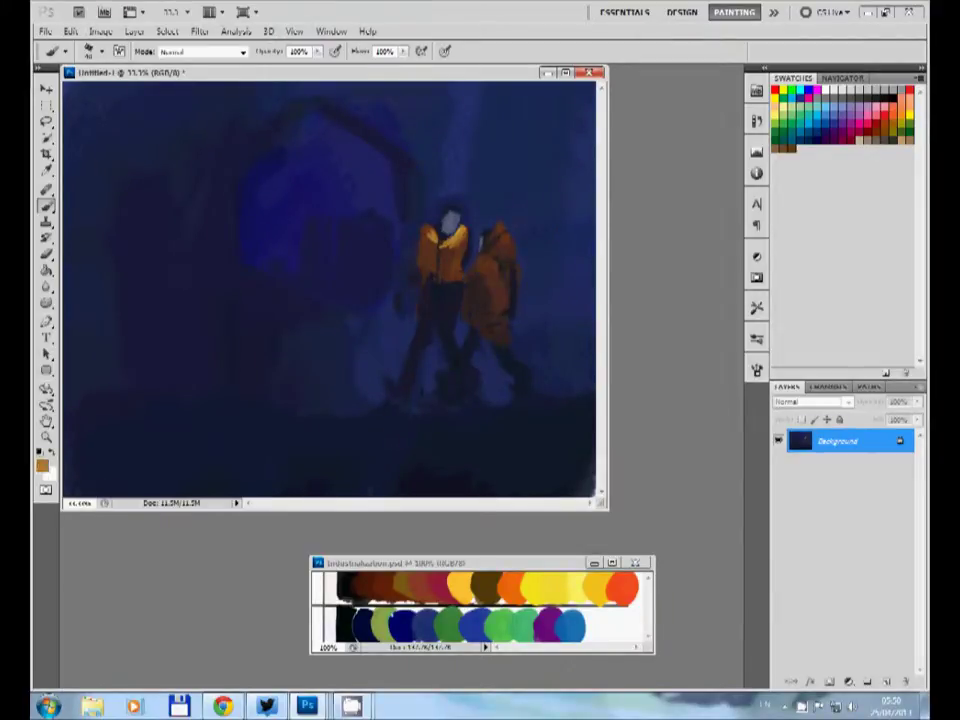
{"action": "left_click_drag", "start_coordinate": [432, 245], "coordinate": [398, 300]}
Step: Thicken the left figure's outstretched arm in golden orange
{"action": "left_click", "coordinate": [439, 246], "text": "alt"}
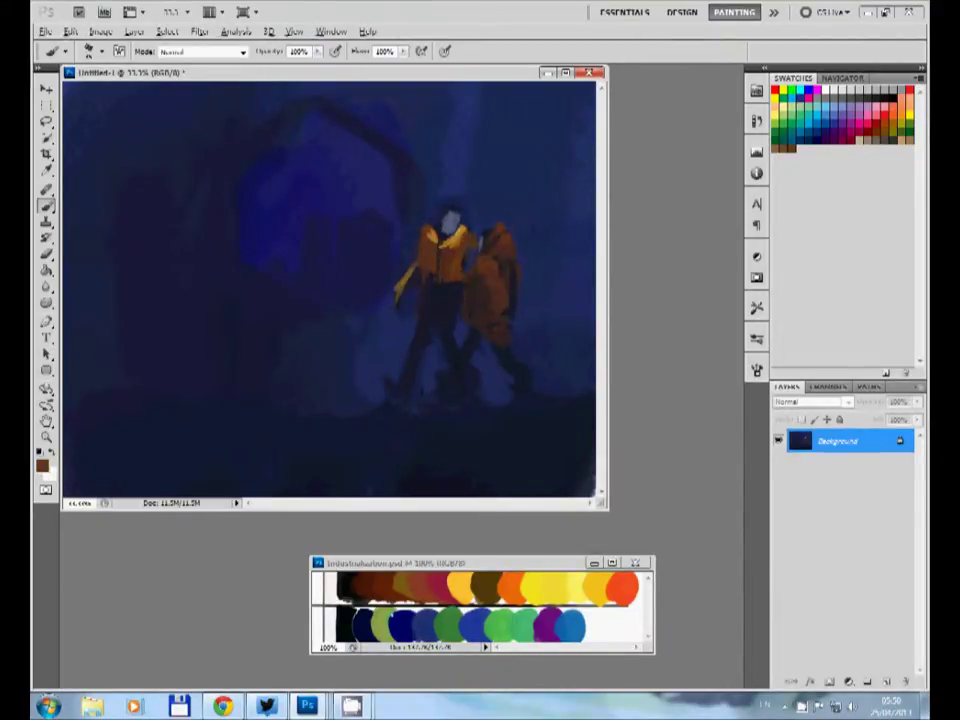
{"action": "left_click", "coordinate": [455, 240], "text": "alt"}
{"action": "left_click", "coordinate": [481, 287], "text": "alt"}
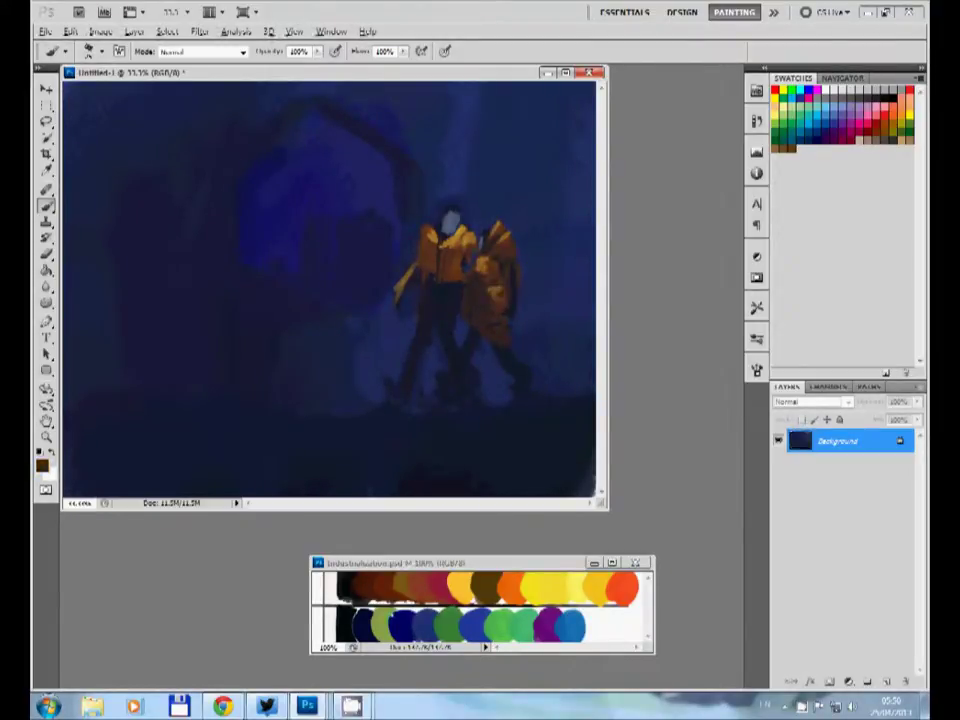
{"action": "left_click", "coordinate": [493, 281], "text": "alt"}
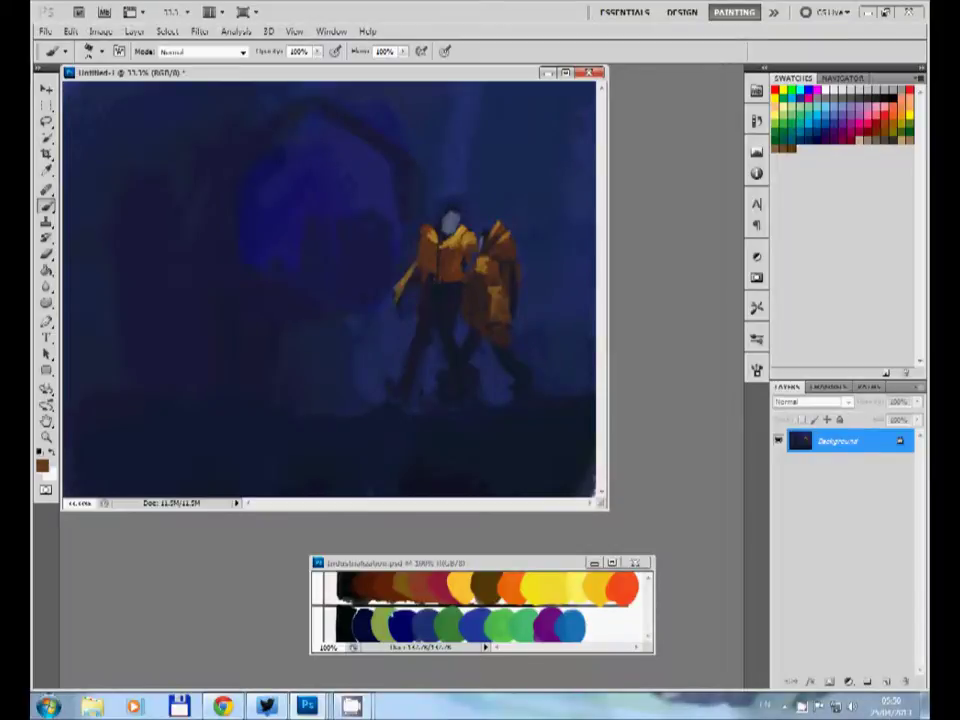
{"action": "mouse_move", "coordinate": [421, 267]}
{"action": "left_mouse_down"}
{"action": "mouse_move", "coordinate": [398, 302]}
{"action": "mouse_move", "coordinate": [443, 305]}
{"action": "left_mouse_up"}
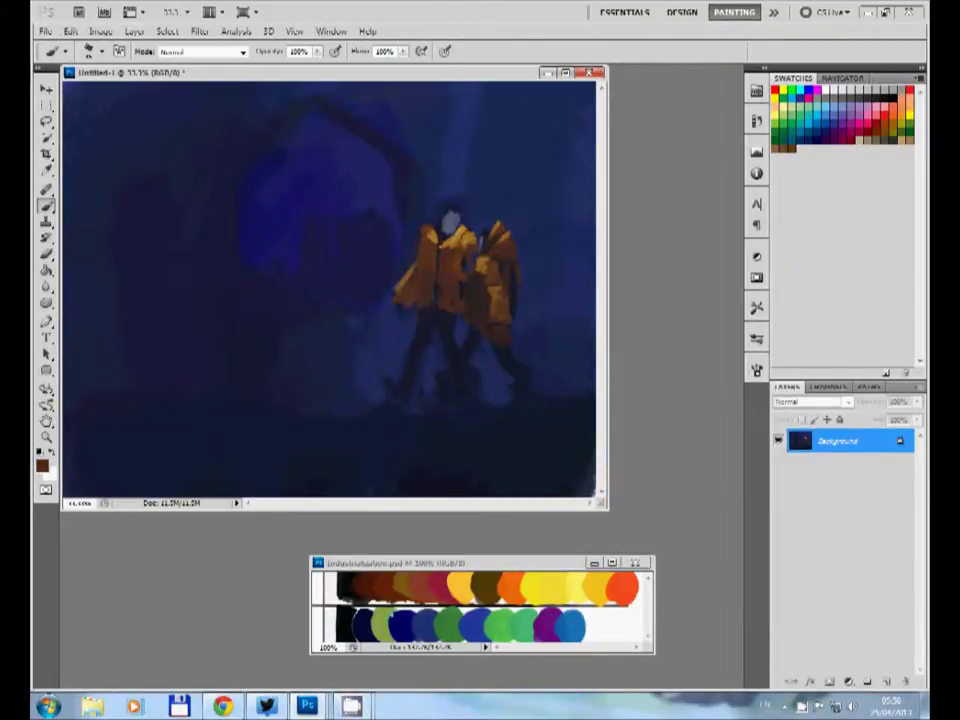
Step: Lighten the left figure's leg with a blue-grey stroke
{"action": "key", "text": "d"}
{"action": "key", "text": "x"}
{"action": "left_click", "coordinate": [333, 166], "text": "alt"}
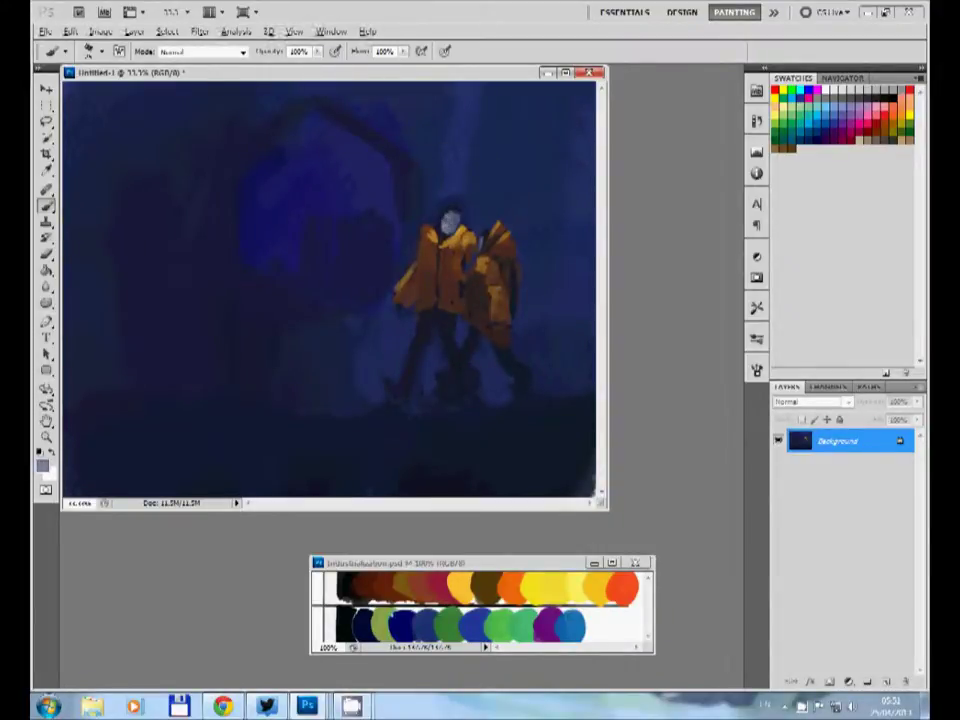
{"action": "key", "text": "x"}
{"action": "left_click", "coordinate": [333, 170], "text": "alt"}
{"action": "left_click_drag", "start_coordinate": [412, 322], "coordinate": [418, 372]}
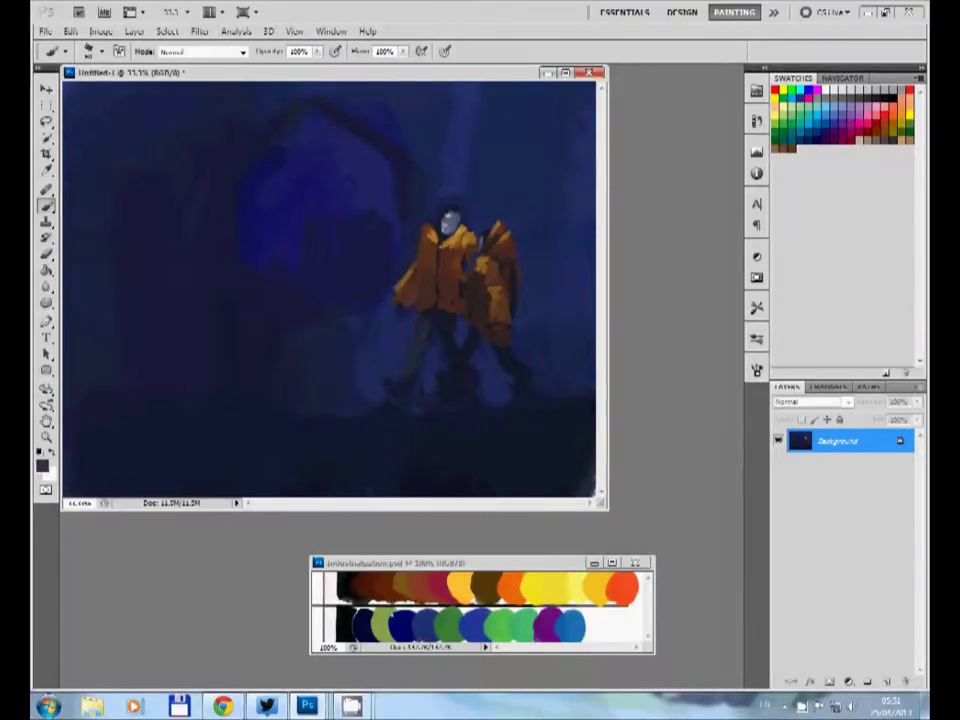
Step: Touch up the figure with yellow dabs, then reset colours to black and white
{"action": "left_click", "coordinate": [362, 222], "text": "alt"}
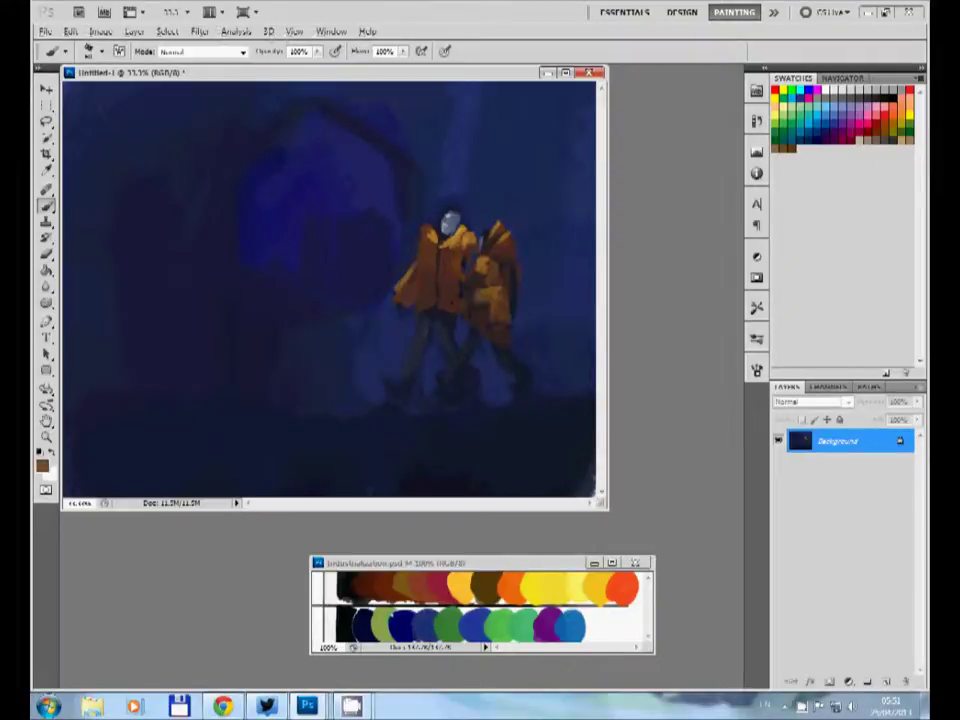
{"action": "left_click", "coordinate": [485, 283], "text": "alt"}
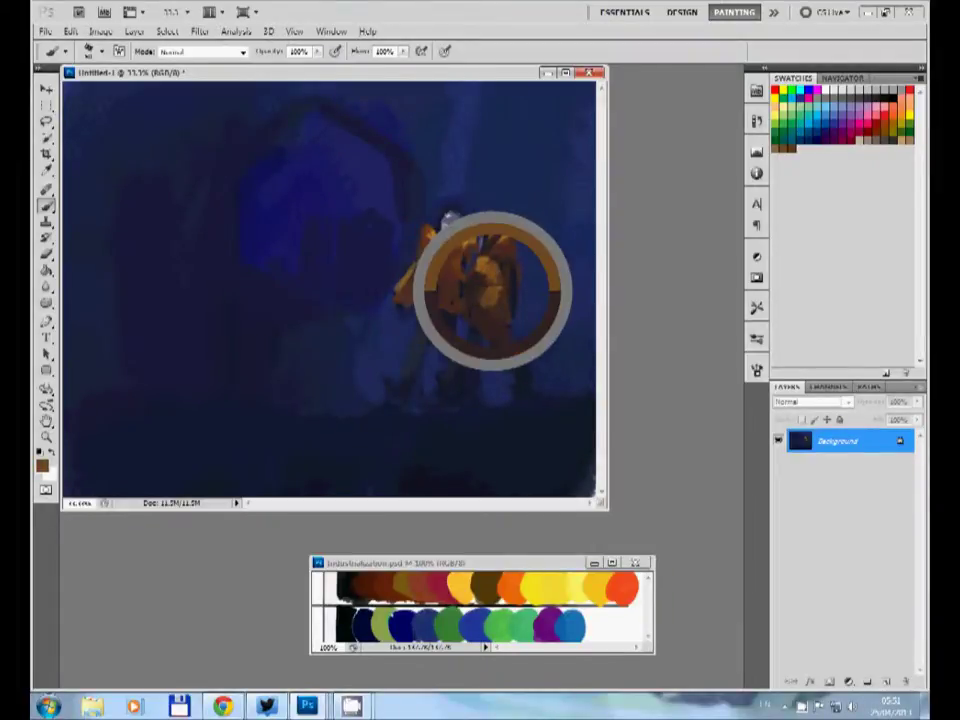
{"action": "left_click", "coordinate": [440, 265], "text": "alt"}
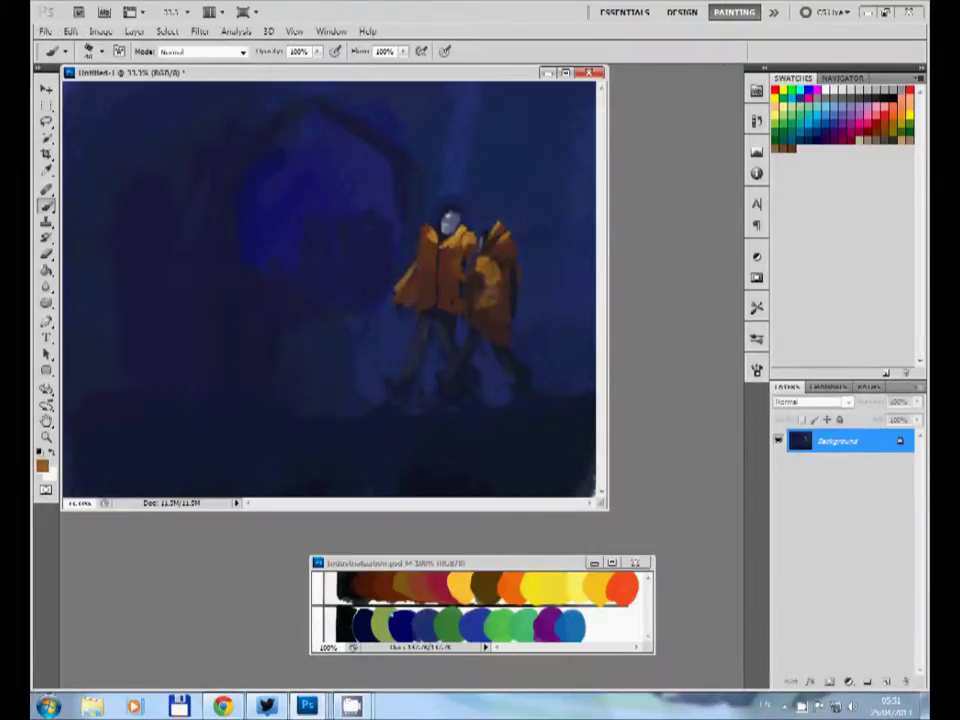
{"action": "left_click", "coordinate": [500, 283], "text": "alt"}
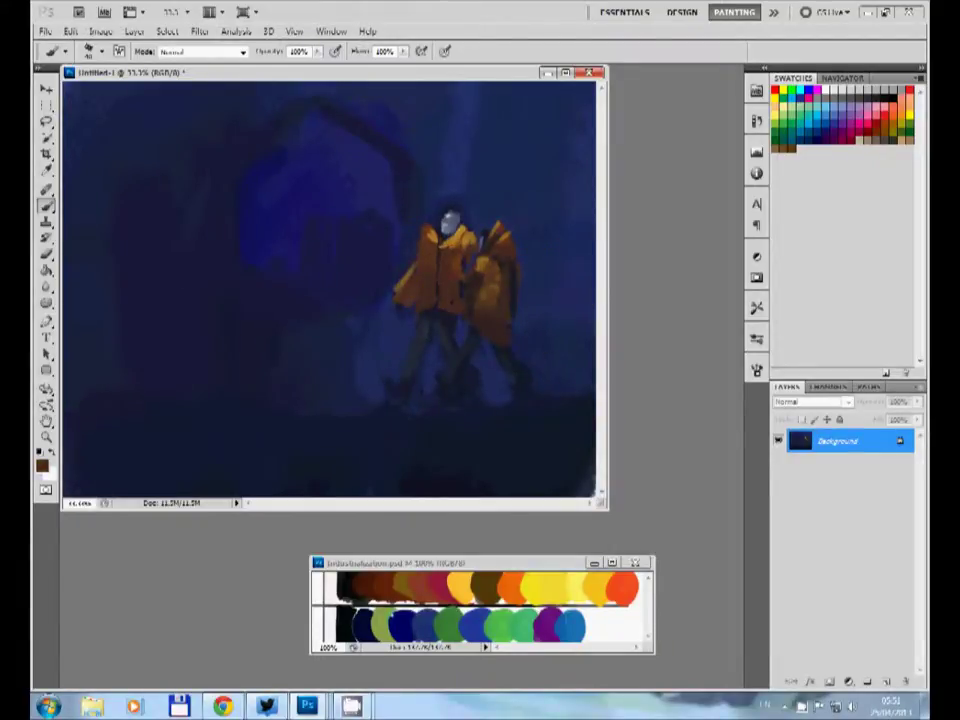
{"action": "left_click", "coordinate": [400, 230], "text": "alt"}
{"action": "left_click", "coordinate": [384, 200], "text": "alt"}
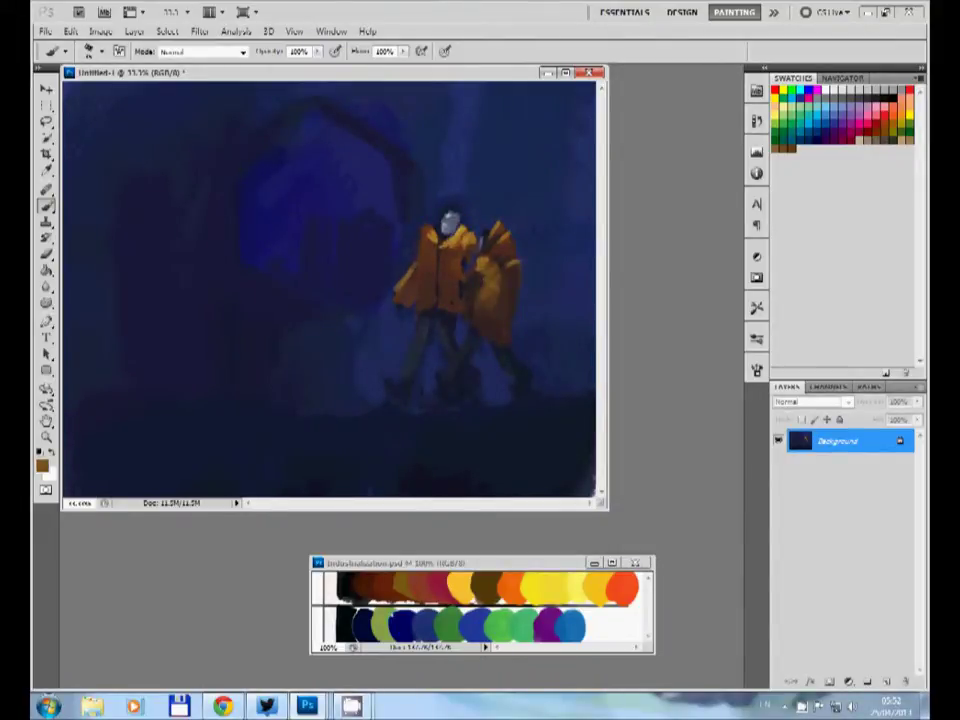
{"action": "key", "text": "d"}
{"action": "key", "text": "x"}
{"action": "key", "text": "x"}
Step: Paint a pale patch left of the figures, then cover it with dark blue
{"action": "left_click", "coordinate": [342, 166], "text": "alt"}
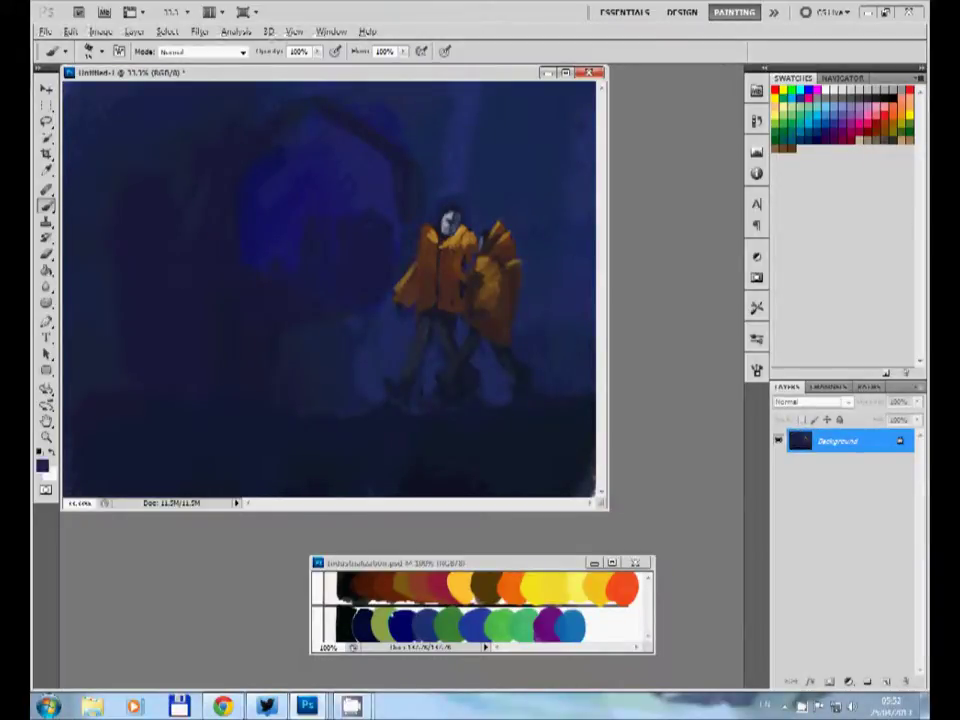
{"action": "mouse_move", "coordinate": [355, 225]}
{"action": "left_mouse_down"}
{"action": "mouse_move", "coordinate": [355, 262]}
{"action": "mouse_move", "coordinate": [370, 232]}
{"action": "mouse_move", "coordinate": [352, 295]}
{"action": "mouse_move", "coordinate": [368, 290]}
{"action": "mouse_move", "coordinate": [362, 275]}
{"action": "left_mouse_up"}
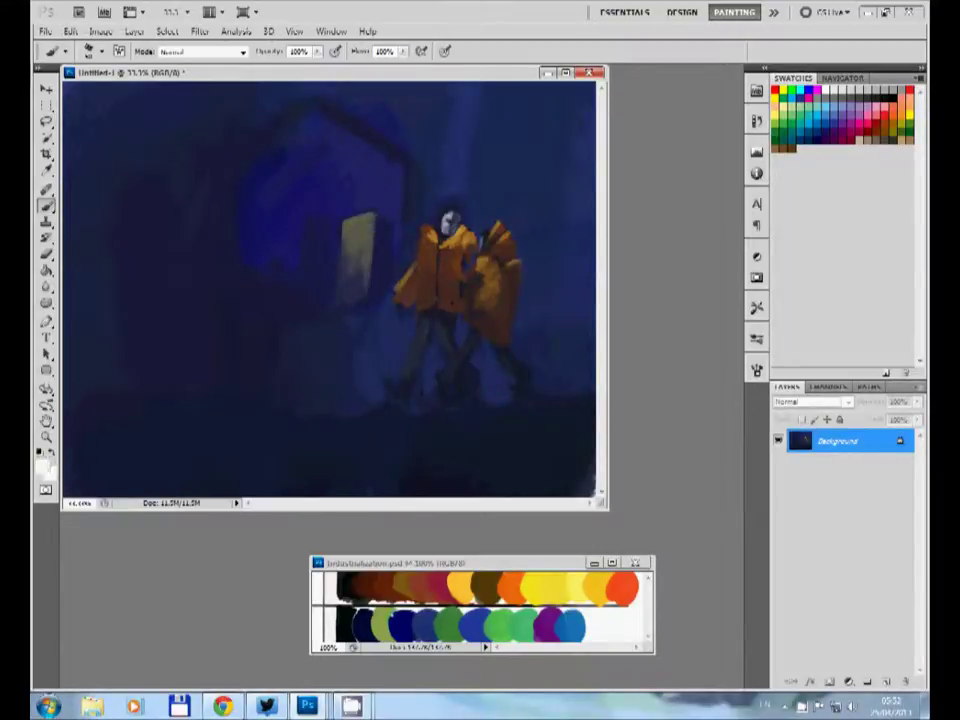
{"action": "left_click_drag", "start_coordinate": [352, 218], "coordinate": [360, 300]}
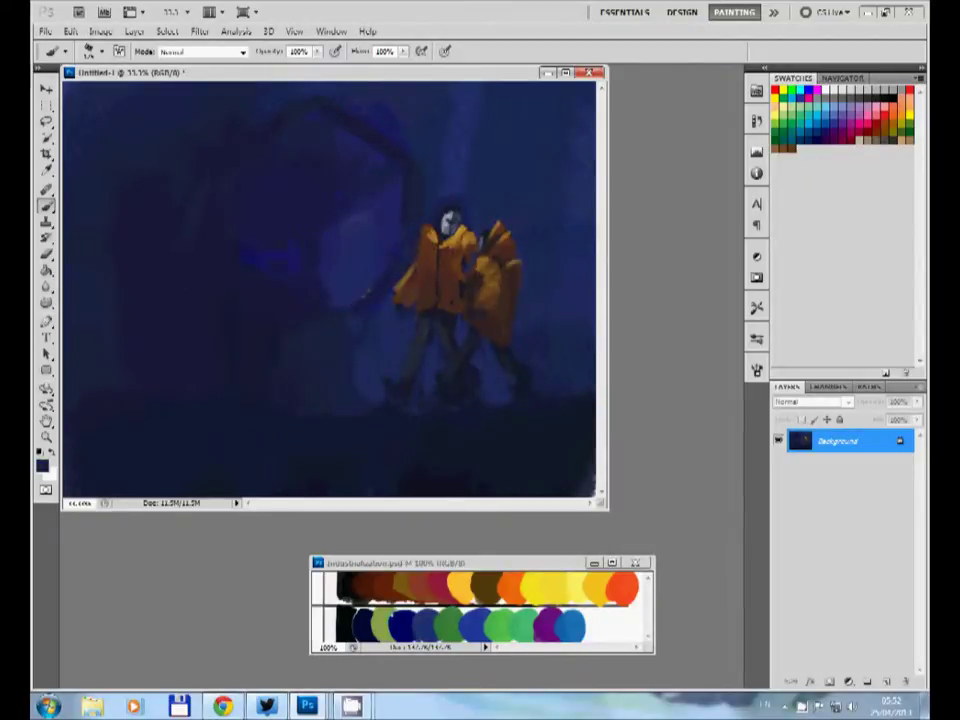
{"action": "mouse_move", "coordinate": [260, 160]}
{"action": "left_mouse_down"}
{"action": "mouse_move", "coordinate": [275, 190]}
{"action": "mouse_move", "coordinate": [275, 230]}
{"action": "left_mouse_up"}
Step: Sketch a white pointed hexagonal outline behind the figures
{"action": "key", "text": "x"}
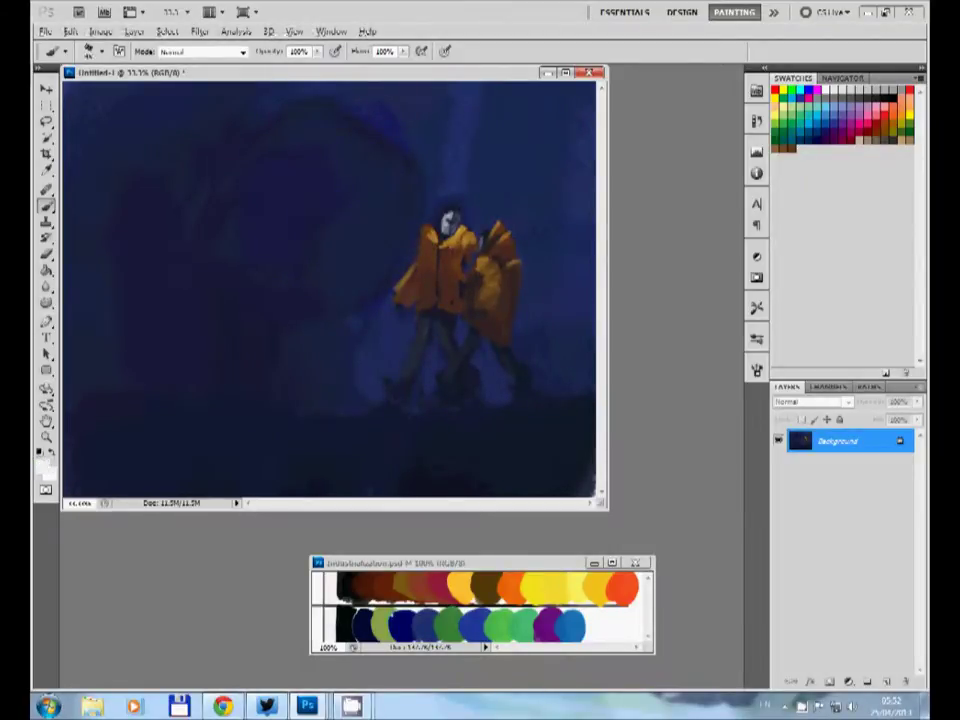
{"action": "mouse_move", "coordinate": [318, 103]}
{"action": "left_mouse_down"}
{"action": "mouse_move", "coordinate": [253, 150]}
{"action": "mouse_move", "coordinate": [226, 188]}
{"action": "left_mouse_up"}
{"action": "left_click_drag", "start_coordinate": [320, 103], "coordinate": [407, 165]}
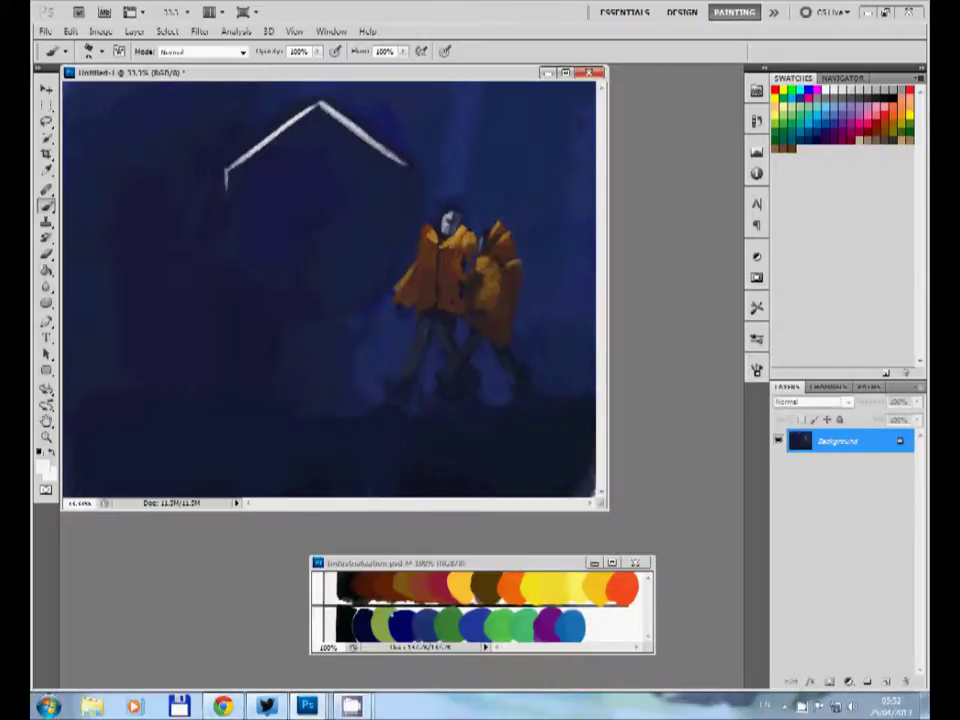
{"action": "left_click_drag", "start_coordinate": [400, 266], "coordinate": [348, 308]}
{"action": "left_click_drag", "start_coordinate": [232, 263], "coordinate": [335, 310]}
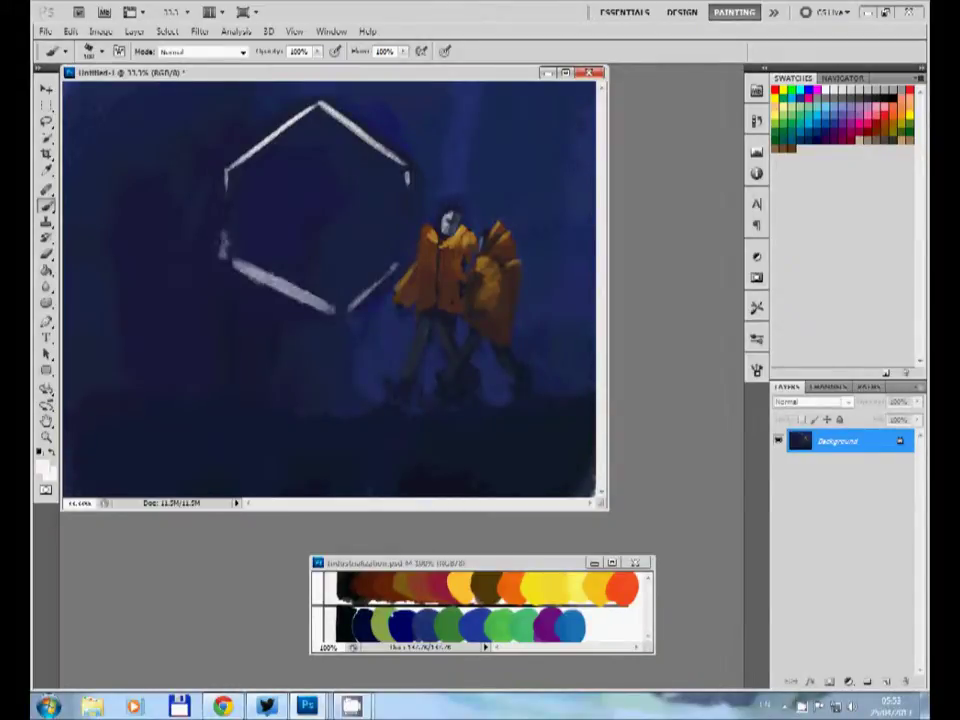
{"action": "left_click_drag", "start_coordinate": [222, 258], "coordinate": [226, 172]}
Step: Dim the hexagon's edges with dark blue and paint out its inner vertical line
{"action": "key", "text": "x"}
{"action": "left_click_drag", "start_coordinate": [405, 170], "coordinate": [395, 270]}
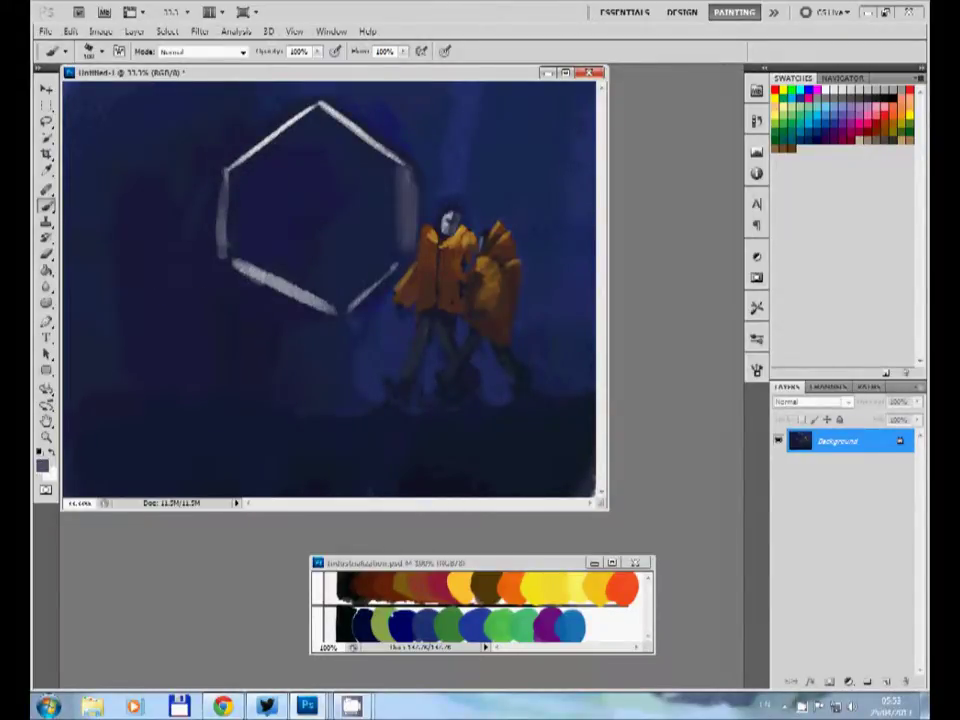
{"action": "left_click_drag", "start_coordinate": [340, 305], "coordinate": [225, 250]}
{"action": "mouse_move", "coordinate": [222, 200]}
{"action": "left_mouse_down"}
{"action": "mouse_move", "coordinate": [326, 133]}
{"action": "mouse_move", "coordinate": [320, 325]}
{"action": "left_mouse_up"}
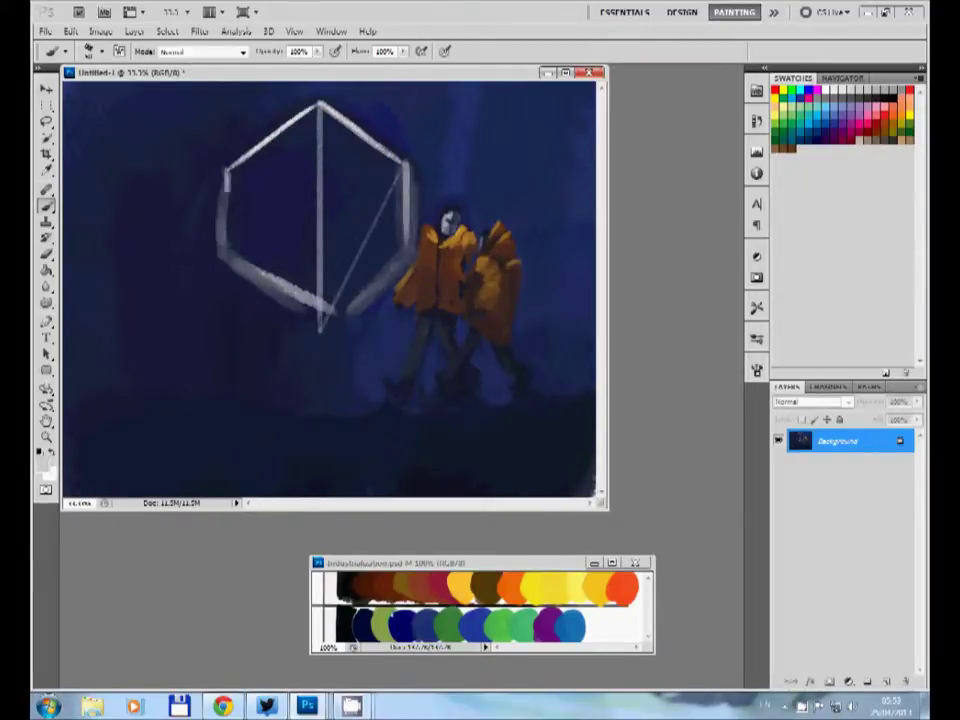
{"action": "left_click_drag", "start_coordinate": [320, 103], "coordinate": [320, 325]}
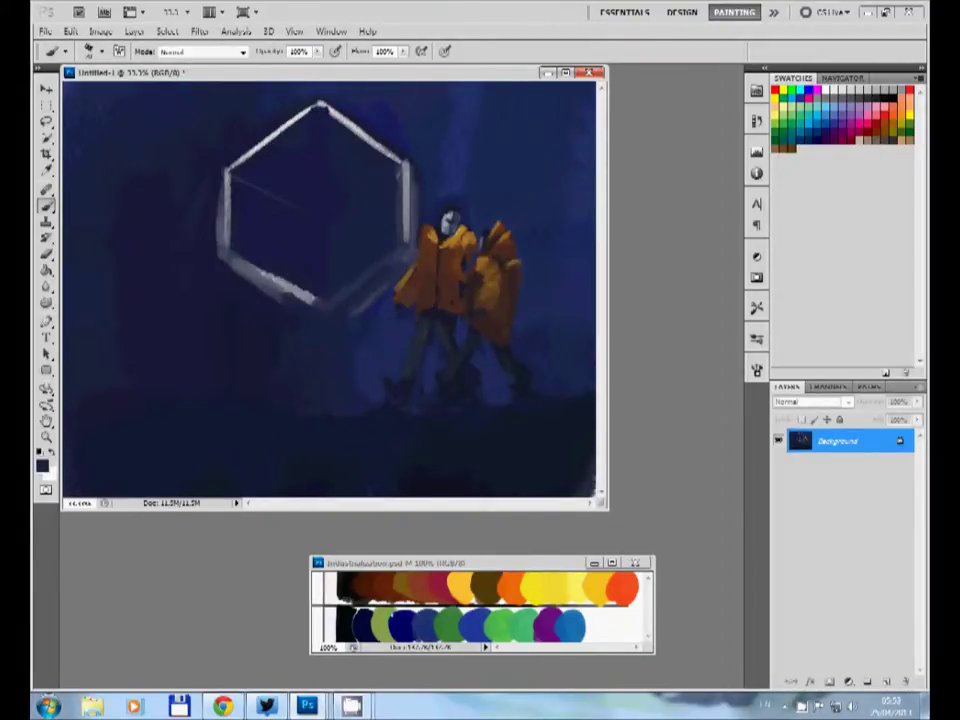
{"action": "left_click_drag", "start_coordinate": [225, 255], "coordinate": [330, 310]}
Step: Paint over the remaining lower edges and outline in blue, undoing a stray grey ring
{"action": "key", "text": "x"}
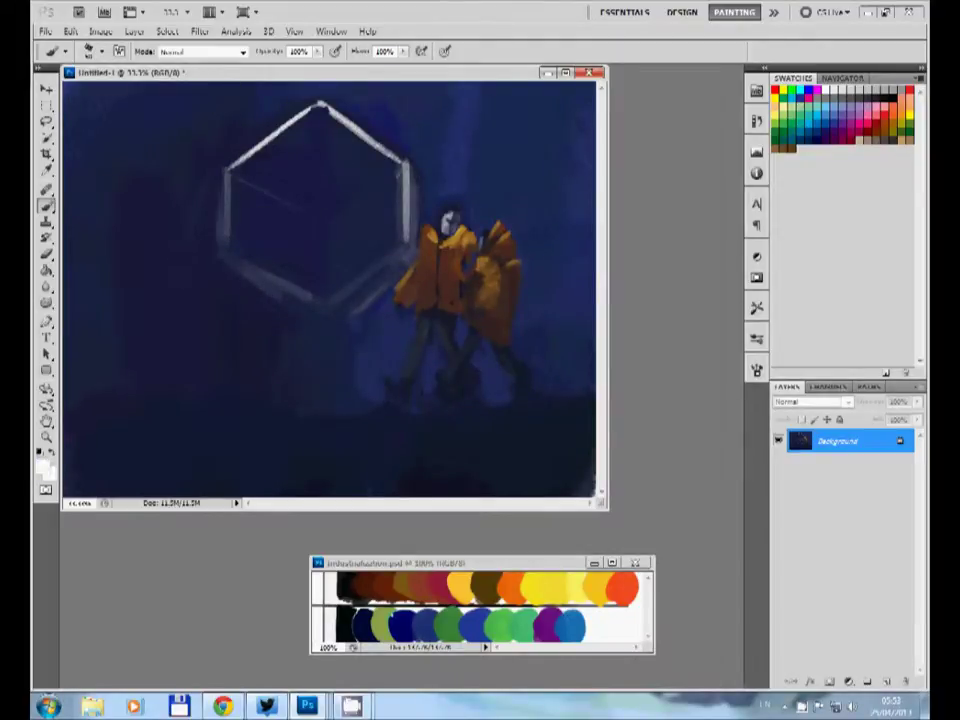
{"action": "key", "text": "x"}
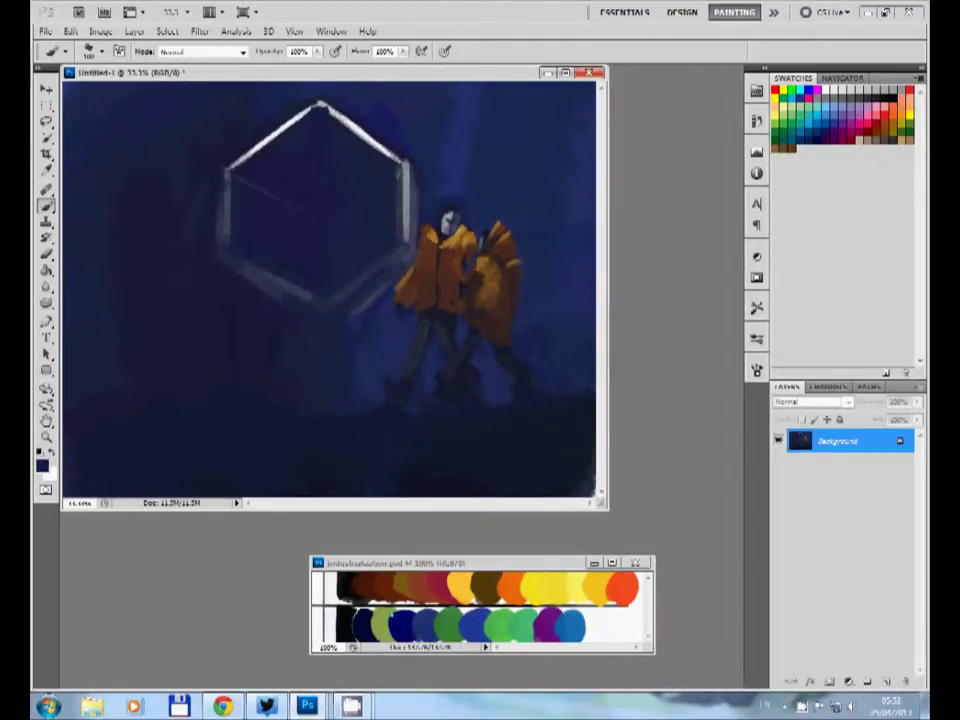
{"action": "left_click_drag", "start_coordinate": [230, 280], "coordinate": [350, 300]}
{"action": "key", "text": "x"}
{"action": "left_click_drag", "start_coordinate": [300, 262], "coordinate": [305, 245]}
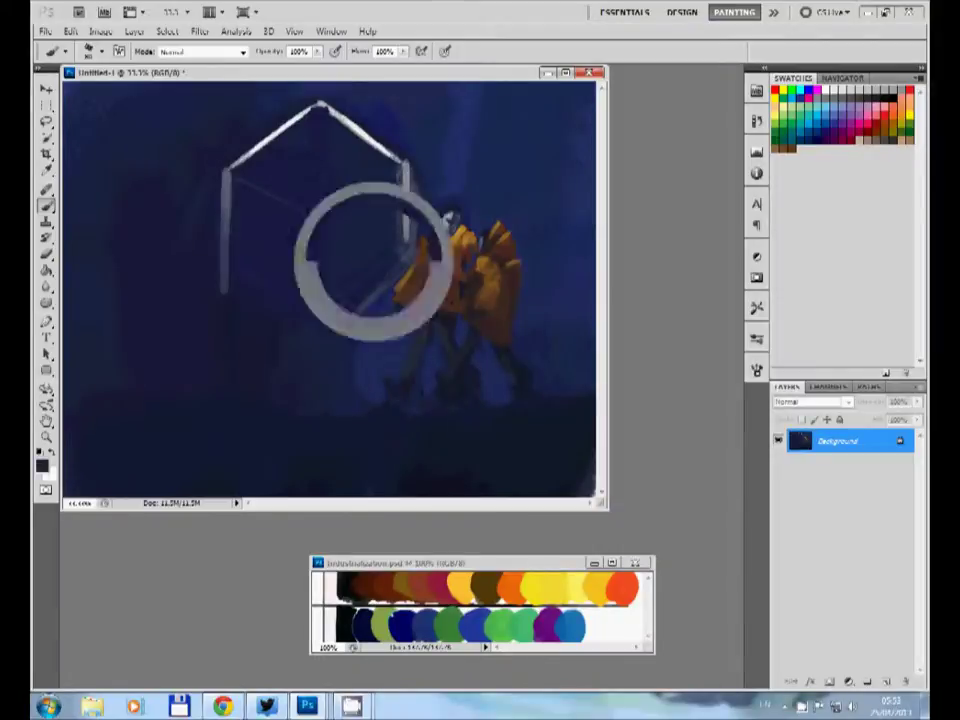
{"action": "key", "text": "ctrl+z"}
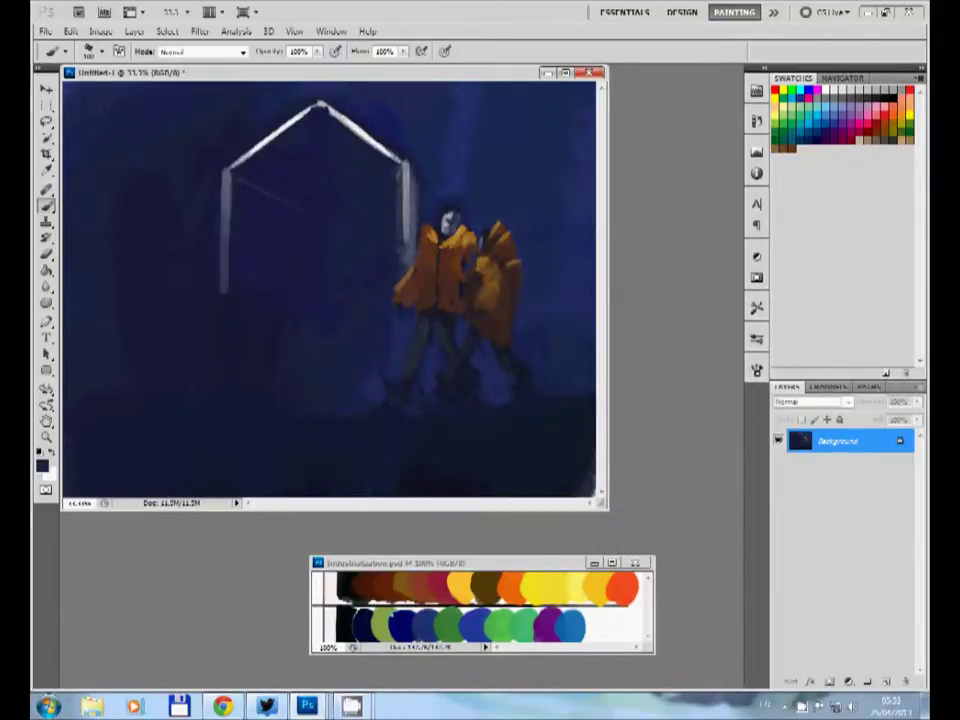
{"action": "mouse_move", "coordinate": [320, 104]}
{"action": "left_mouse_down"}
{"action": "mouse_move", "coordinate": [405, 240]}
{"action": "mouse_move", "coordinate": [225, 170]}
{"action": "mouse_move", "coordinate": [222, 292]}
{"action": "left_mouse_up"}
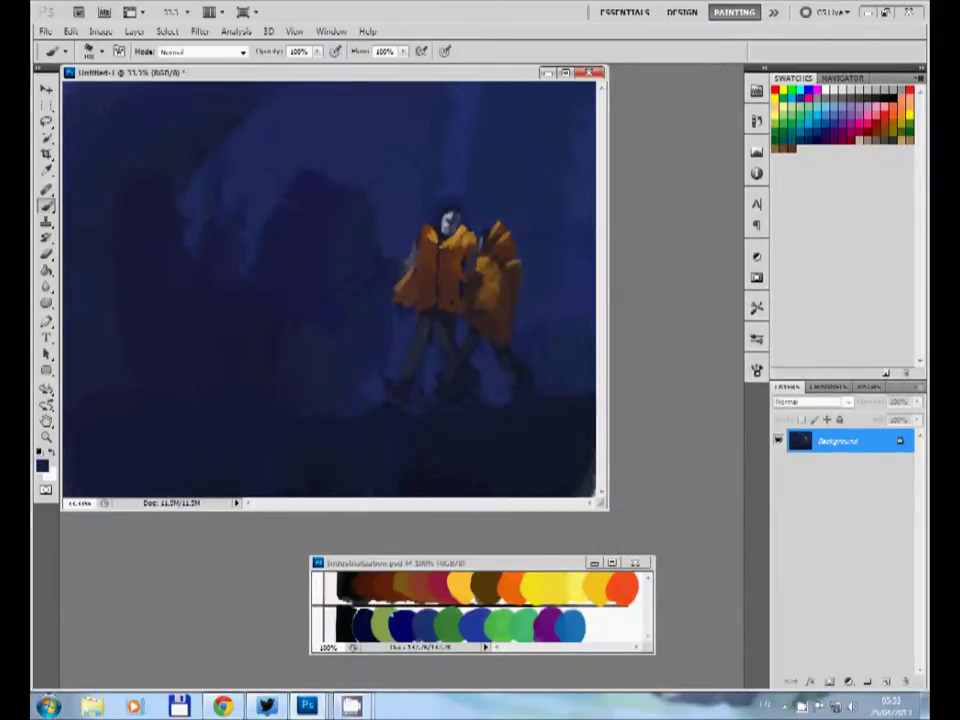
Step: Finish covering the white outline in blue and touch up the background and ground
{"action": "left_click_drag", "start_coordinate": [172, 160], "coordinate": [210, 100]}
{"action": "key", "text": "ctrl+z"}
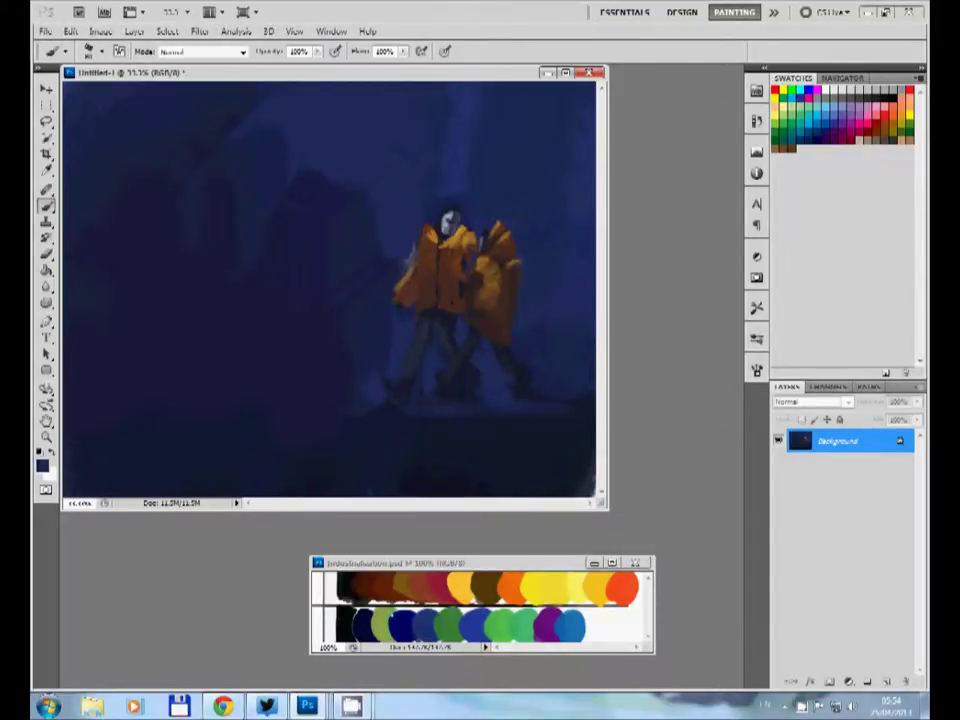
{"action": "left_click_drag", "start_coordinate": [297, 245], "coordinate": [297, 276]}
{"action": "left_click_drag", "start_coordinate": [490, 372], "coordinate": [503, 393]}
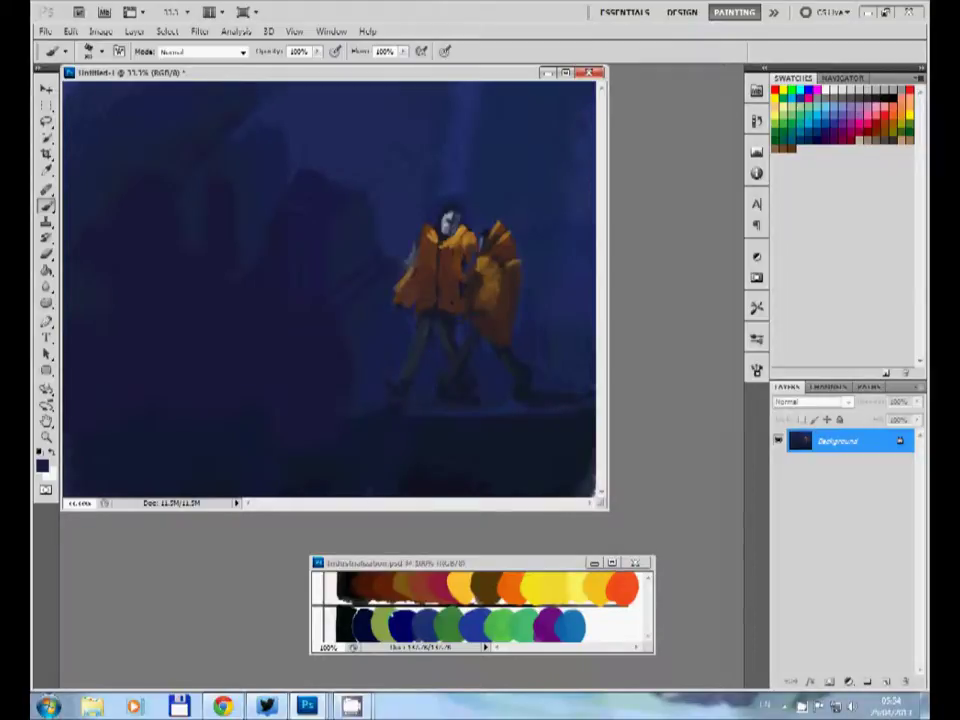
{"action": "left_click", "coordinate": [450, 167]}
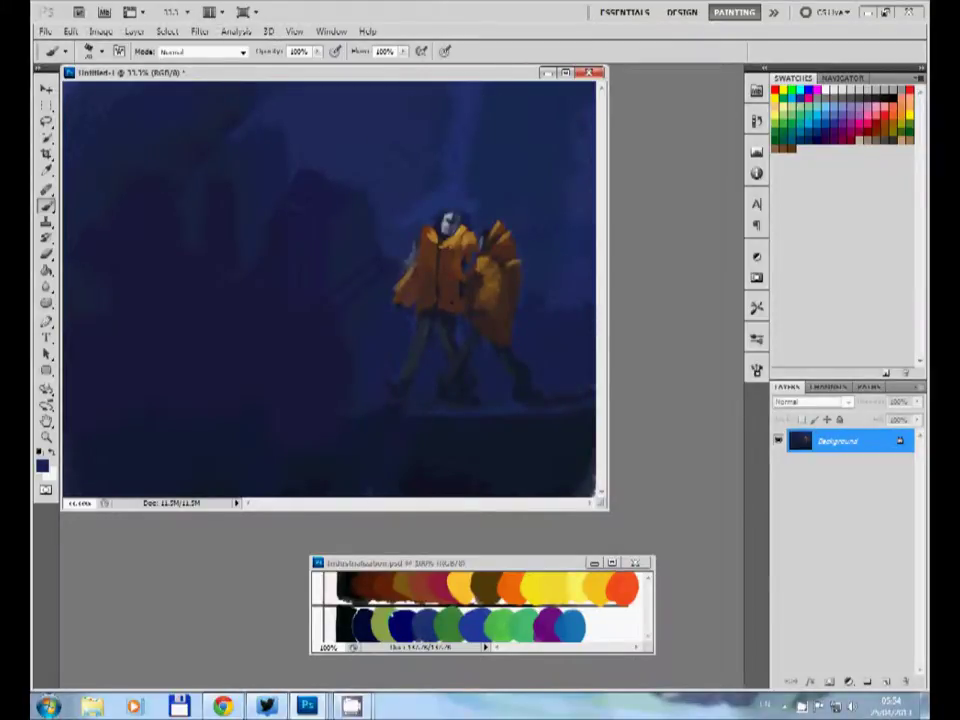
Step: Paint an orange hood on the front figure's head using the jacket colour
{"action": "left_click", "coordinate": [440, 260], "text": "alt"}
{"action": "left_click_drag", "start_coordinate": [435, 216], "coordinate": [465, 210]}
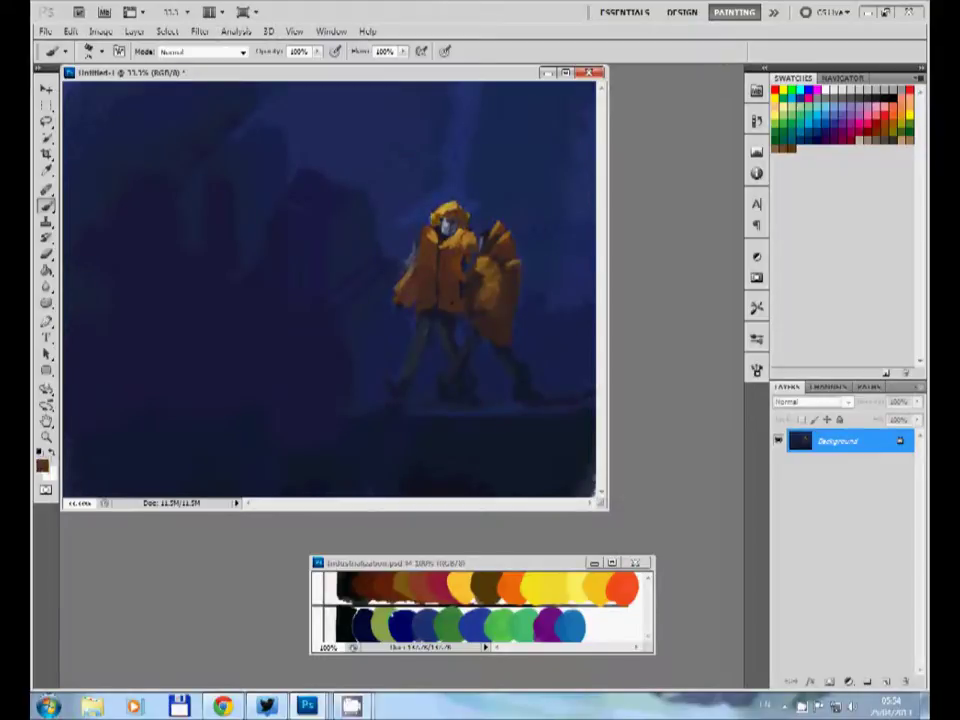
{"action": "left_click", "coordinate": [400, 270], "text": "alt"}
{"action": "left_click", "coordinate": [428, 273], "text": "alt"}
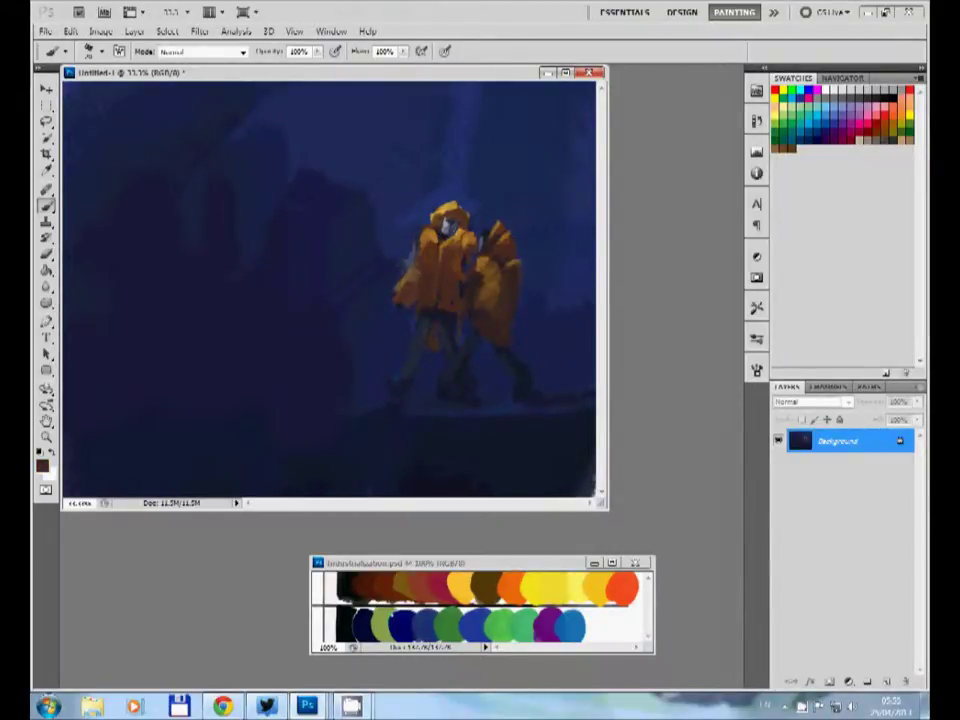
Step: Paint grey-blue legs and a pale light streak on the ground under the feet
{"action": "left_click", "coordinate": [458, 338], "text": "alt"}
{"action": "left_click", "coordinate": [400, 330], "text": "alt"}
{"action": "left_click_drag", "start_coordinate": [420, 320], "coordinate": [440, 360]}
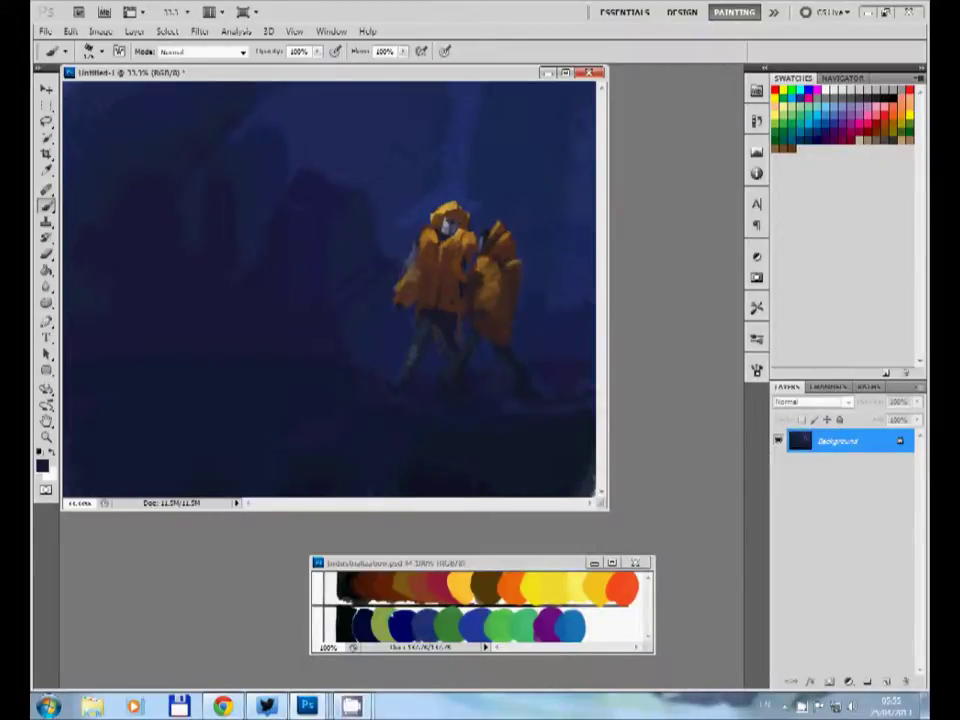
{"action": "left_click_drag", "start_coordinate": [585, 400], "coordinate": [398, 388]}
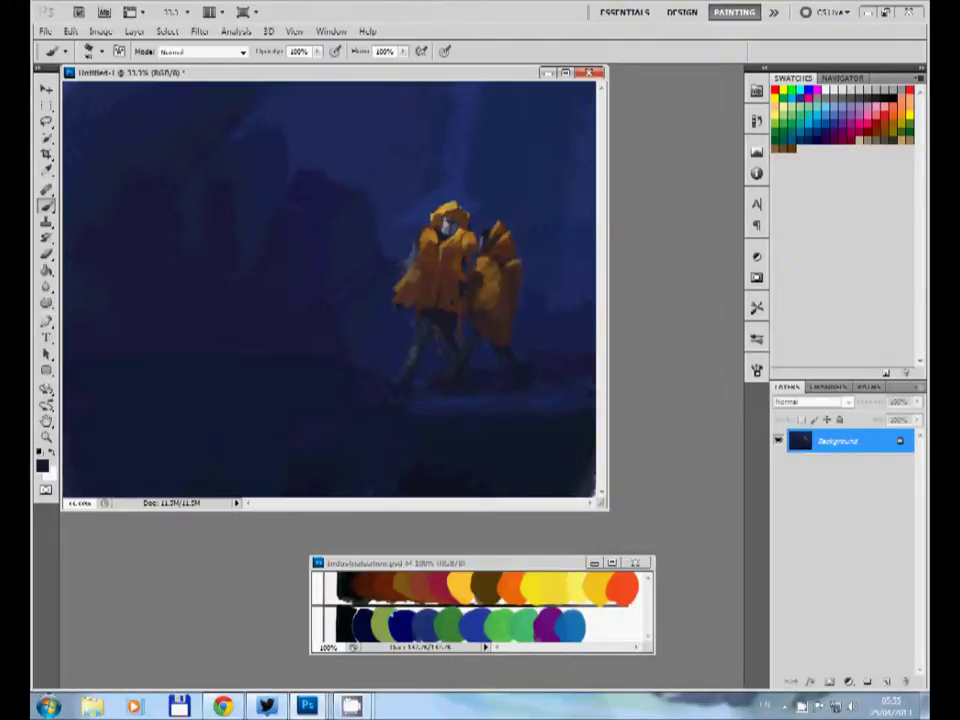
{"action": "left_click_drag", "start_coordinate": [415, 400], "coordinate": [520, 398]}
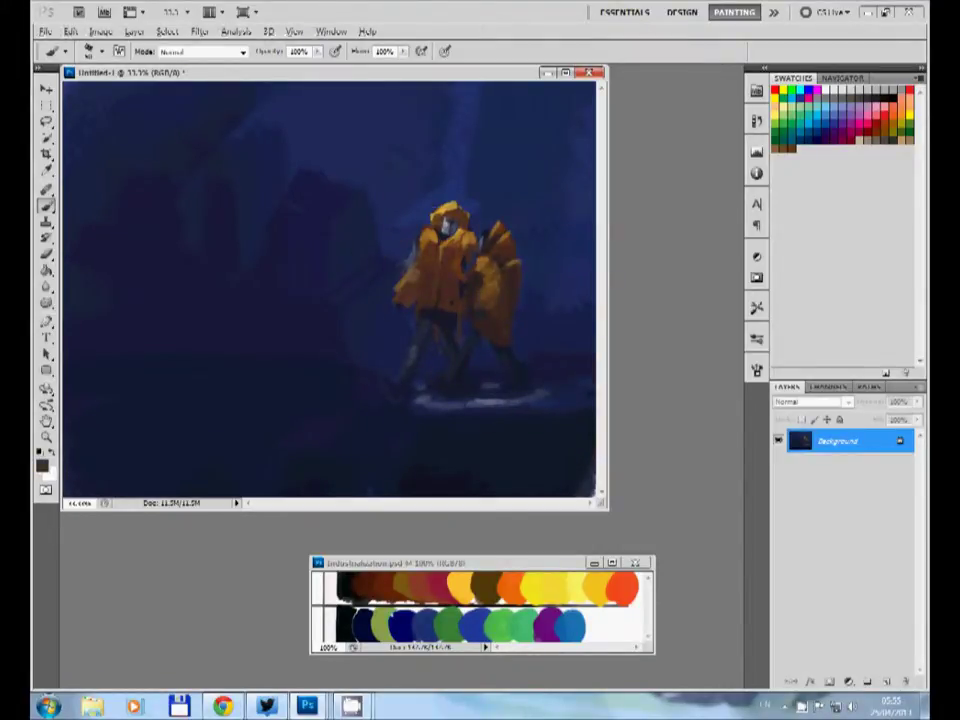
Step: Darken the orange figure's head, shoulder and right edge with brown paint
{"action": "left_click", "coordinate": [485, 585], "text": "alt"}
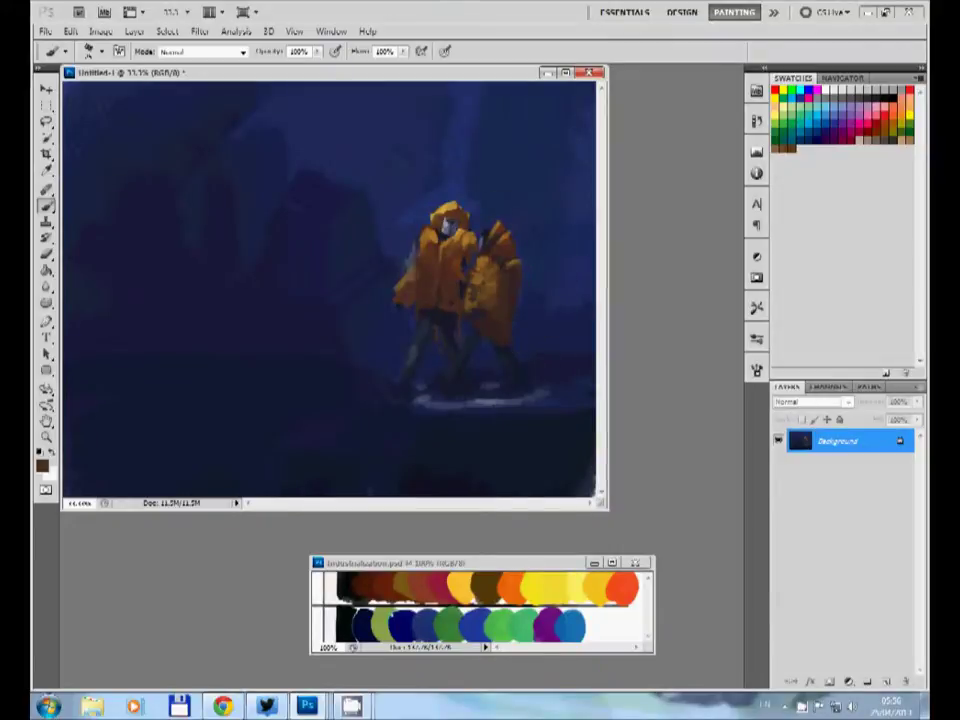
{"action": "left_click", "coordinate": [489, 268]}
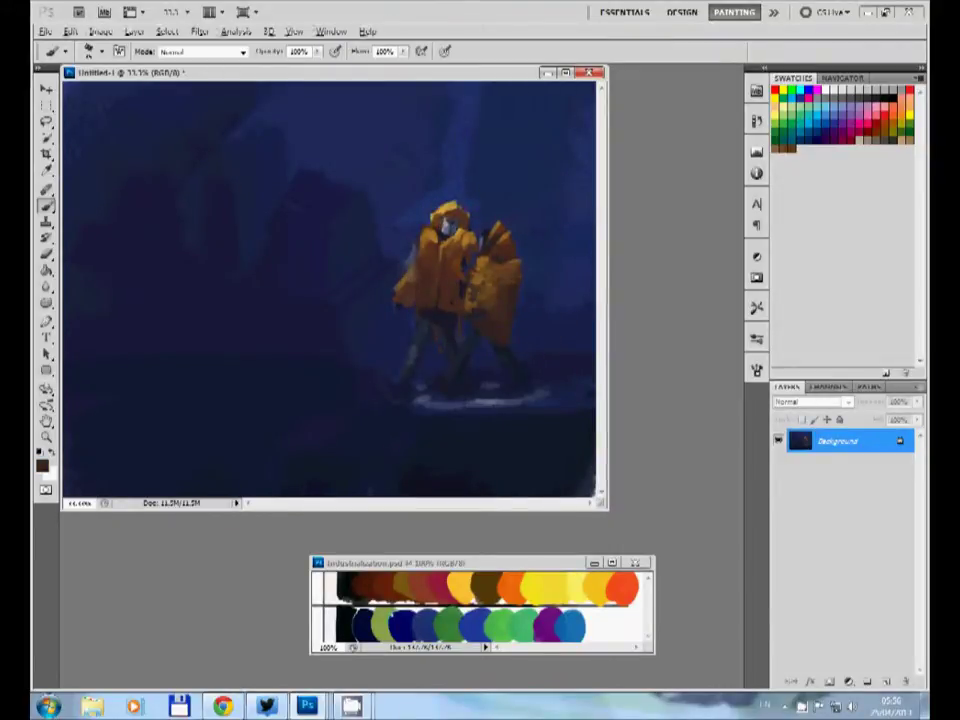
{"action": "left_click_drag", "start_coordinate": [510, 287], "coordinate": [510, 317]}
Step: Paint light horizontal streaks across the ground left of the figures
{"action": "key", "text": "x"}
{"action": "left_click_drag", "start_coordinate": [150, 338], "coordinate": [420, 338]}
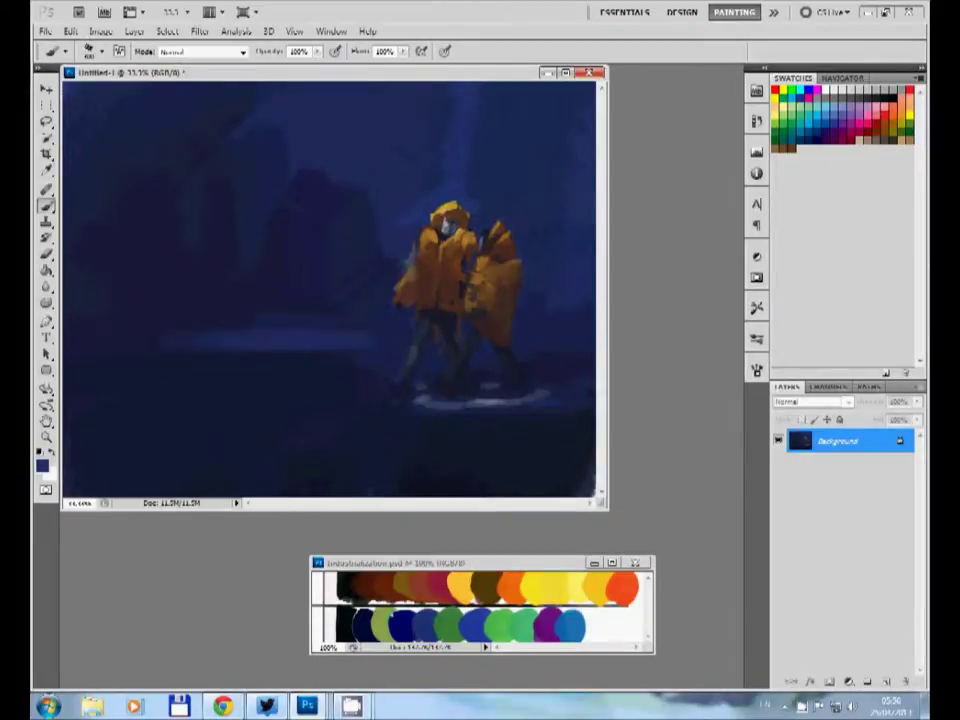
{"action": "mouse_move", "coordinate": [425, 388]}
{"action": "left_mouse_down"}
{"action": "mouse_move", "coordinate": [245, 384]}
{"action": "mouse_move", "coordinate": [355, 379]}
{"action": "left_mouse_up"}
{"action": "left_click", "coordinate": [300, 382], "text": "alt"}
{"action": "left_click_drag", "start_coordinate": [165, 377], "coordinate": [213, 368]}
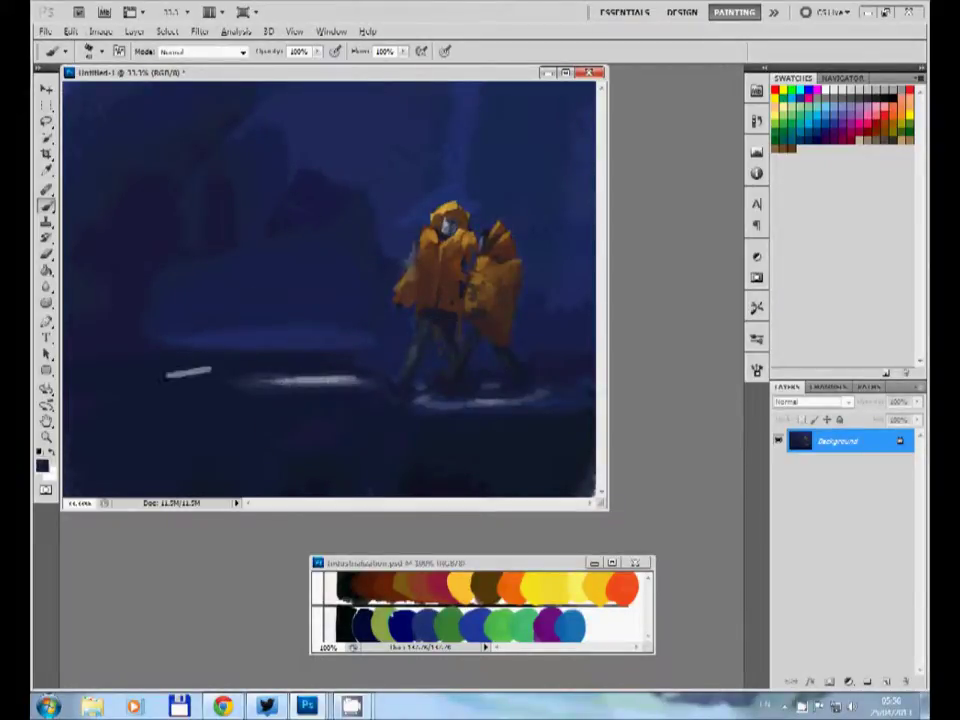
Step: Brush a dark navy band and soft bluish-grey fog across the left middle
{"action": "left_click", "coordinate": [140, 275], "text": "alt"}
{"action": "left_click", "coordinate": [180, 368], "text": "alt"}
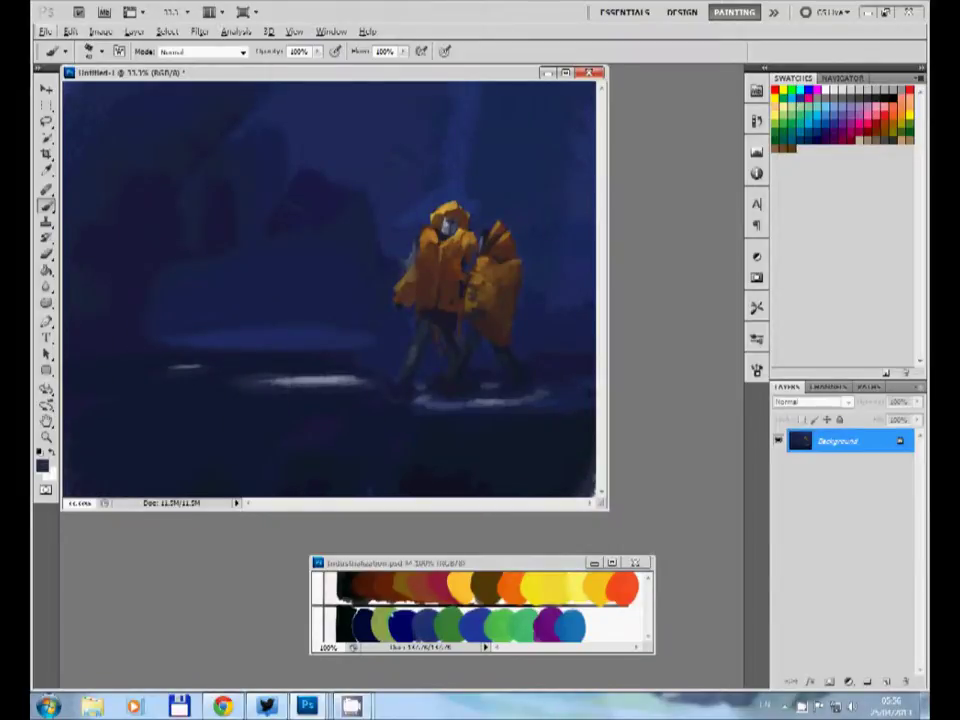
{"action": "left_click", "coordinate": [265, 271], "text": "alt"}
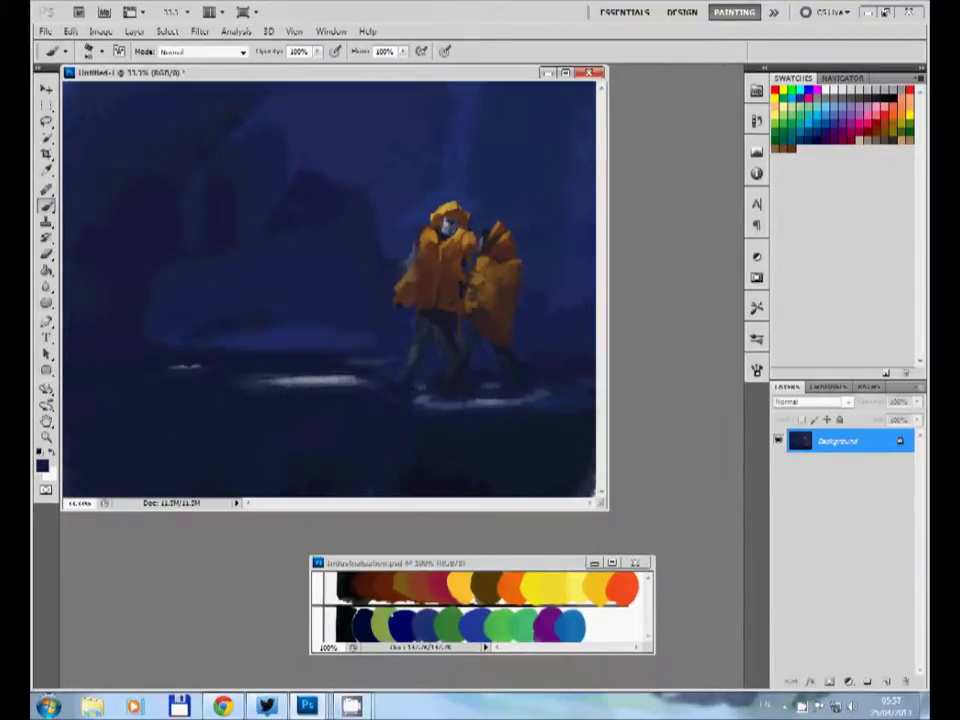
{"action": "left_click_drag", "start_coordinate": [205, 332], "coordinate": [312, 330]}
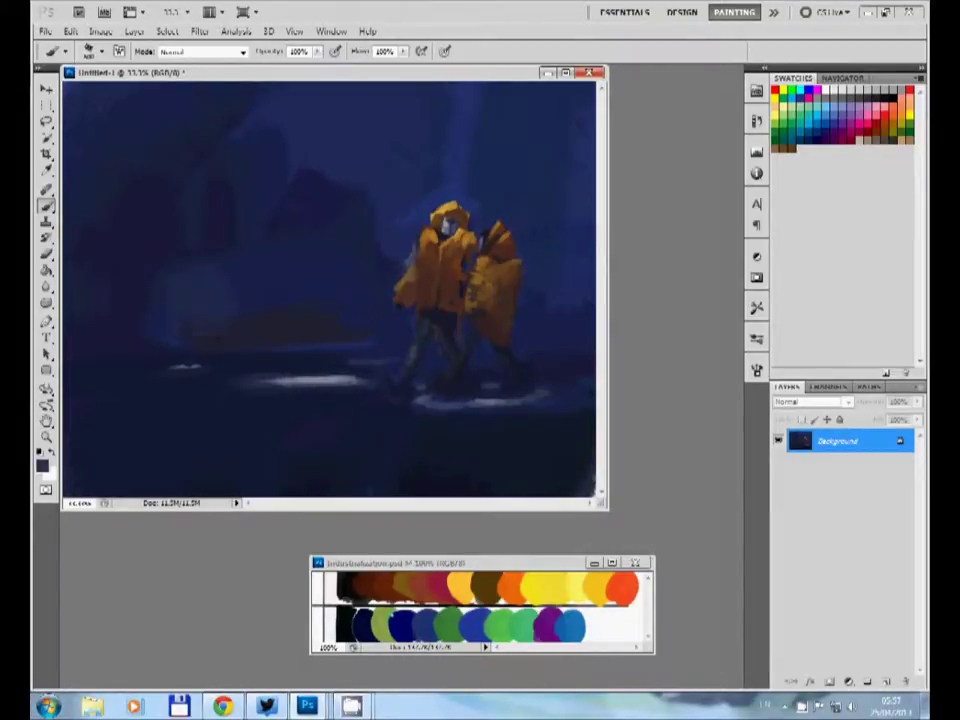
{"action": "left_click_drag", "start_coordinate": [120, 295], "coordinate": [240, 300]}
{"action": "left_click_drag", "start_coordinate": [150, 285], "coordinate": [340, 305]}
{"action": "mouse_move", "coordinate": [80, 230]}
{"action": "left_mouse_down"}
{"action": "mouse_move", "coordinate": [180, 270]}
{"action": "mouse_move", "coordinate": [270, 200]}
{"action": "left_mouse_up"}
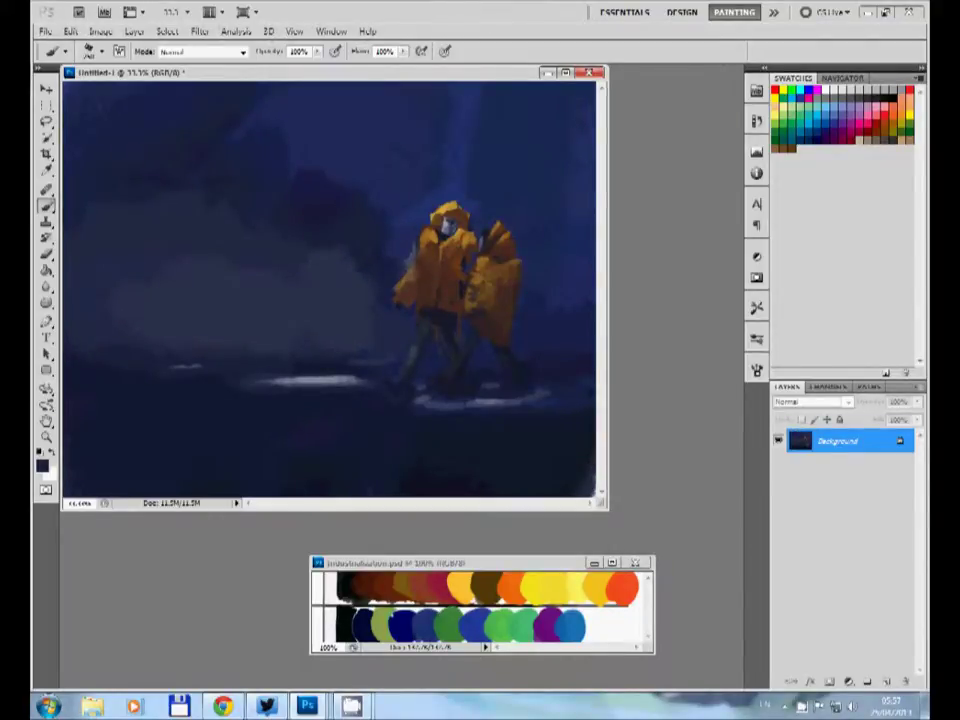
{"action": "left_click_drag", "start_coordinate": [182, 250], "coordinate": [182, 325]}
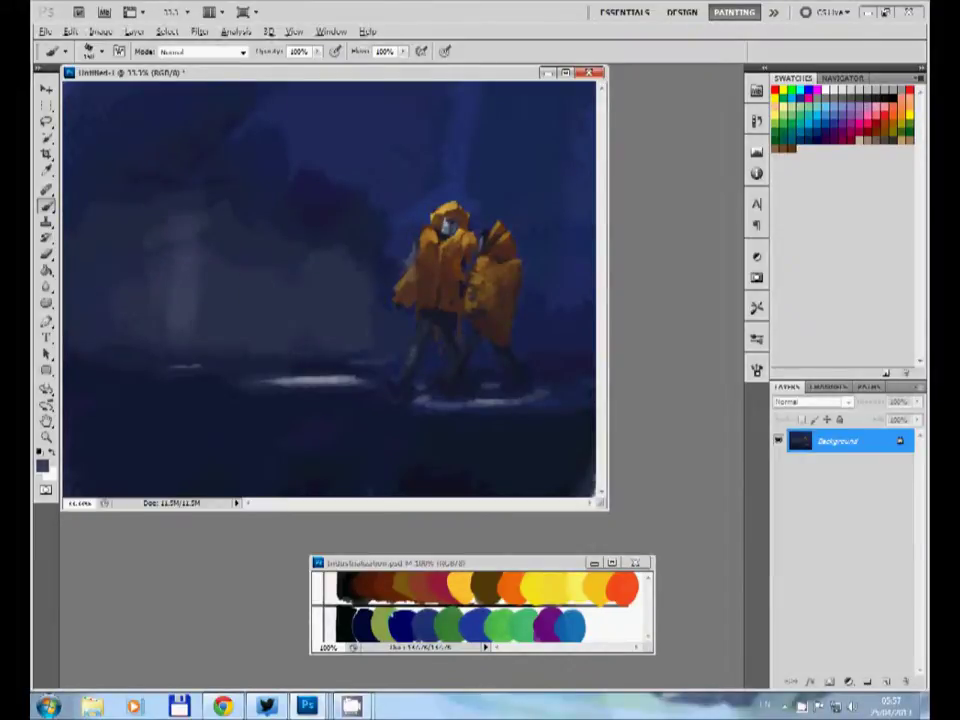
Step: Paint a pale vertical shape in the left fog
{"action": "left_click_drag", "start_coordinate": [300, 145], "coordinate": [300, 320]}
{"action": "left_click_drag", "start_coordinate": [300, 265], "coordinate": [300, 330]}
{"action": "left_click_drag", "start_coordinate": [300, 110], "coordinate": [300, 250]}
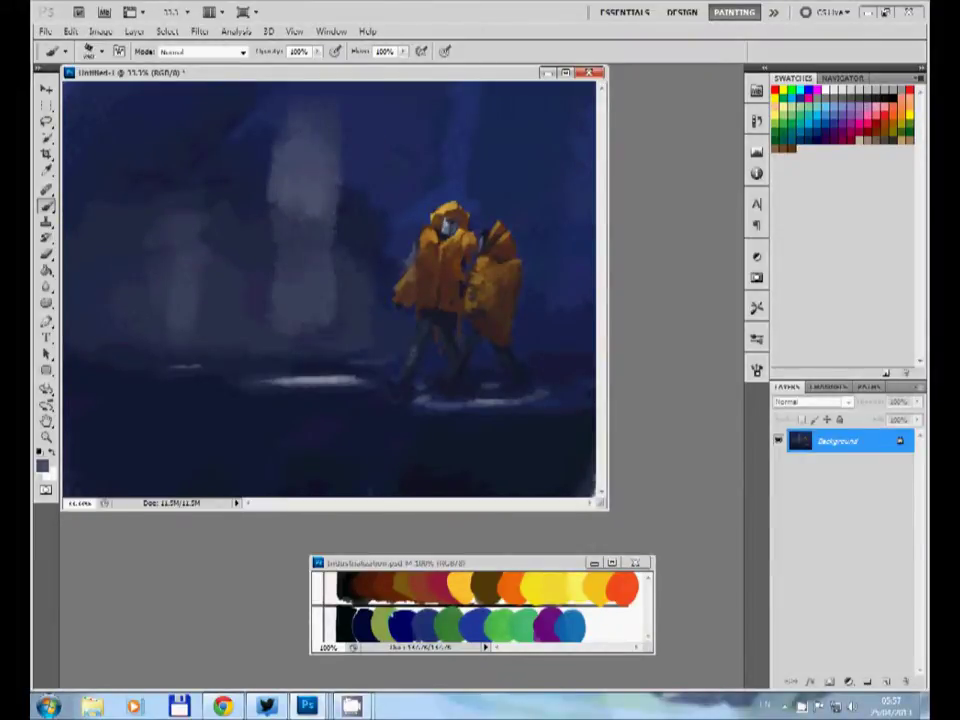
{"action": "left_click_drag", "start_coordinate": [290, 200], "coordinate": [295, 340]}
{"action": "left_click_drag", "start_coordinate": [250, 110], "coordinate": [247, 177]}
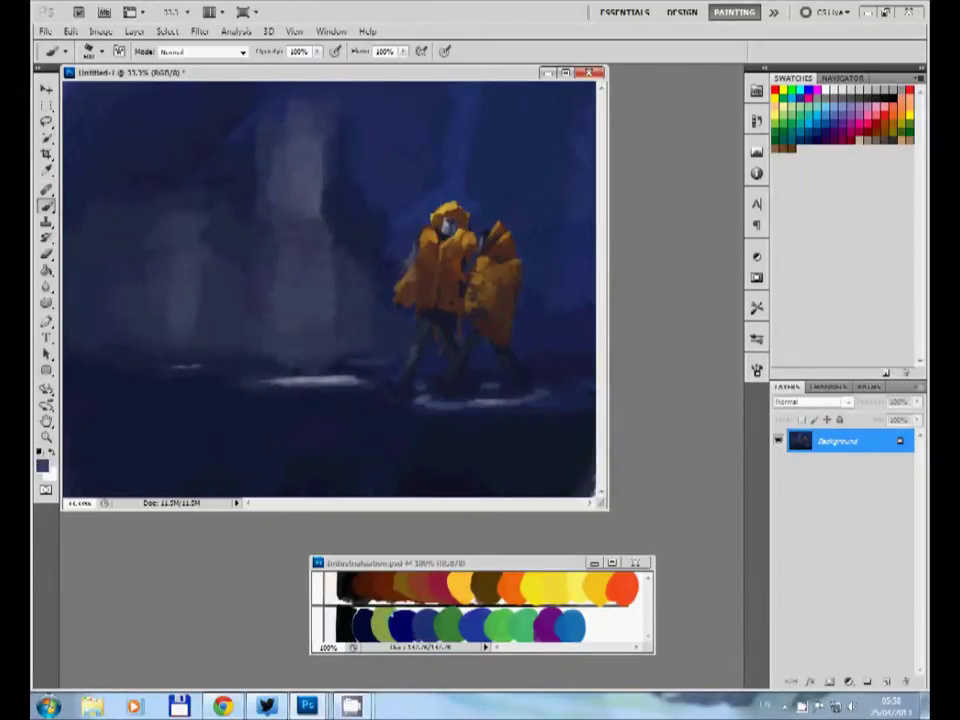
Step: Paint a large pale smoke cloud and trim it with dark blue into a column
{"action": "mouse_move", "coordinate": [380, 220]}
{"action": "left_mouse_down"}
{"action": "mouse_move", "coordinate": [251, 227]}
{"action": "mouse_move", "coordinate": [240, 150]}
{"action": "mouse_move", "coordinate": [220, 320]}
{"action": "left_mouse_up"}
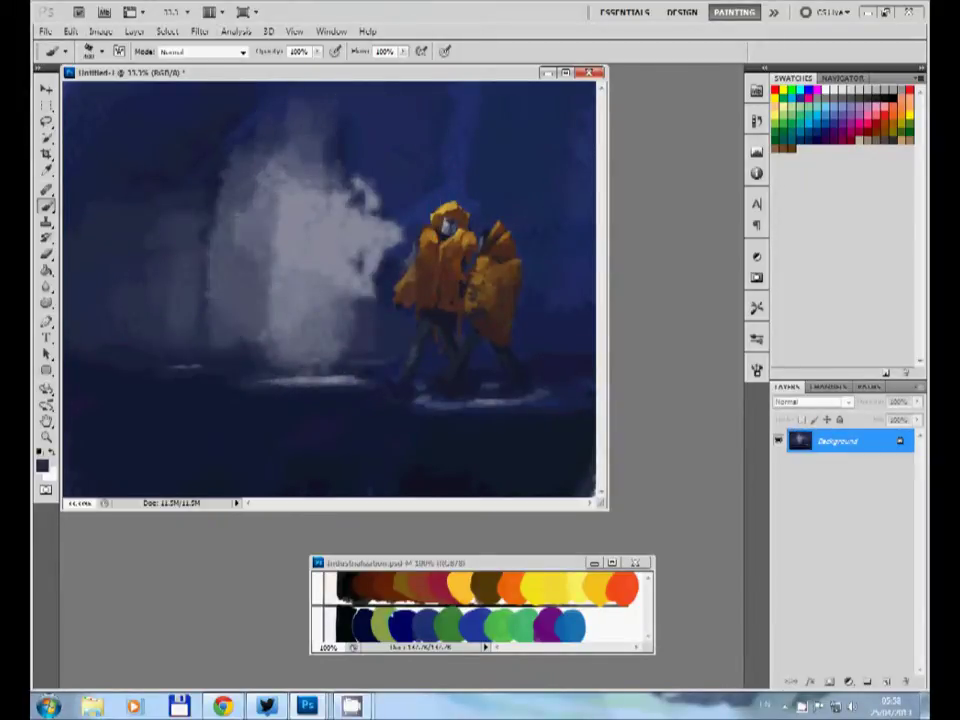
{"action": "left_click_drag", "start_coordinate": [220, 140], "coordinate": [230, 230]}
{"action": "left_click_drag", "start_coordinate": [240, 115], "coordinate": [245, 215]}
{"action": "left_click_drag", "start_coordinate": [350, 160], "coordinate": [365, 250]}
{"action": "mouse_move", "coordinate": [270, 200]}
{"action": "left_mouse_down"}
{"action": "mouse_move", "coordinate": [265, 250]}
{"action": "mouse_move", "coordinate": [235, 275]}
{"action": "left_mouse_up"}
{"action": "mouse_move", "coordinate": [190, 140]}
{"action": "left_mouse_down"}
{"action": "mouse_move", "coordinate": [150, 240]}
{"action": "mouse_move", "coordinate": [170, 260]}
{"action": "mouse_move", "coordinate": [160, 250]}
{"action": "left_mouse_up"}
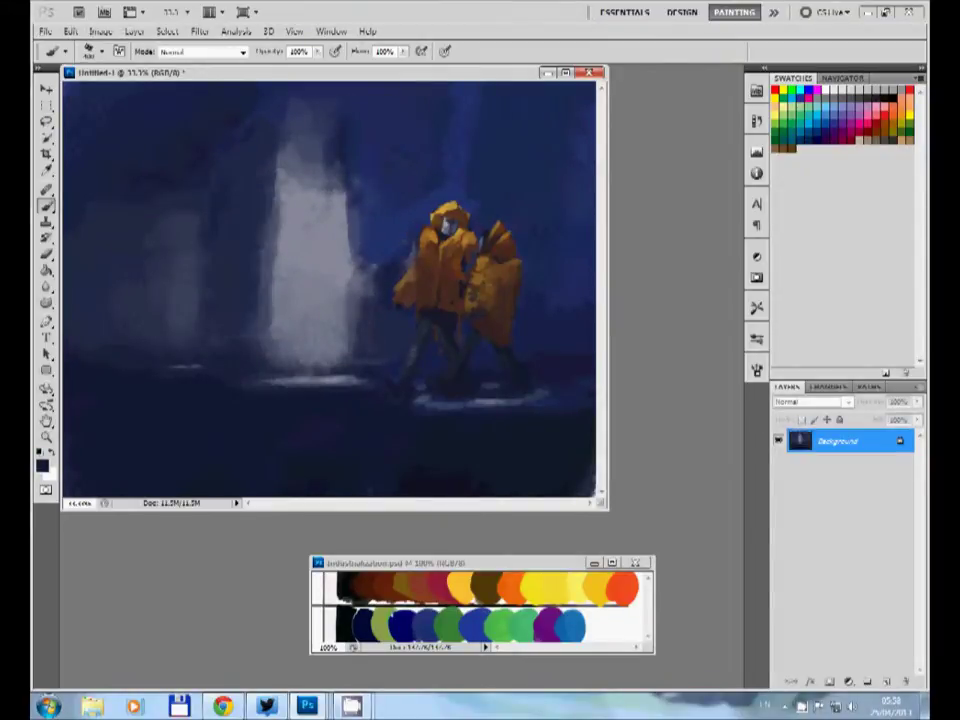
{"action": "left_click_drag", "start_coordinate": [178, 185], "coordinate": [175, 235]}
{"action": "left_click_drag", "start_coordinate": [280, 135], "coordinate": [268, 250]}
{"action": "left_click_drag", "start_coordinate": [240, 100], "coordinate": [225, 245]}
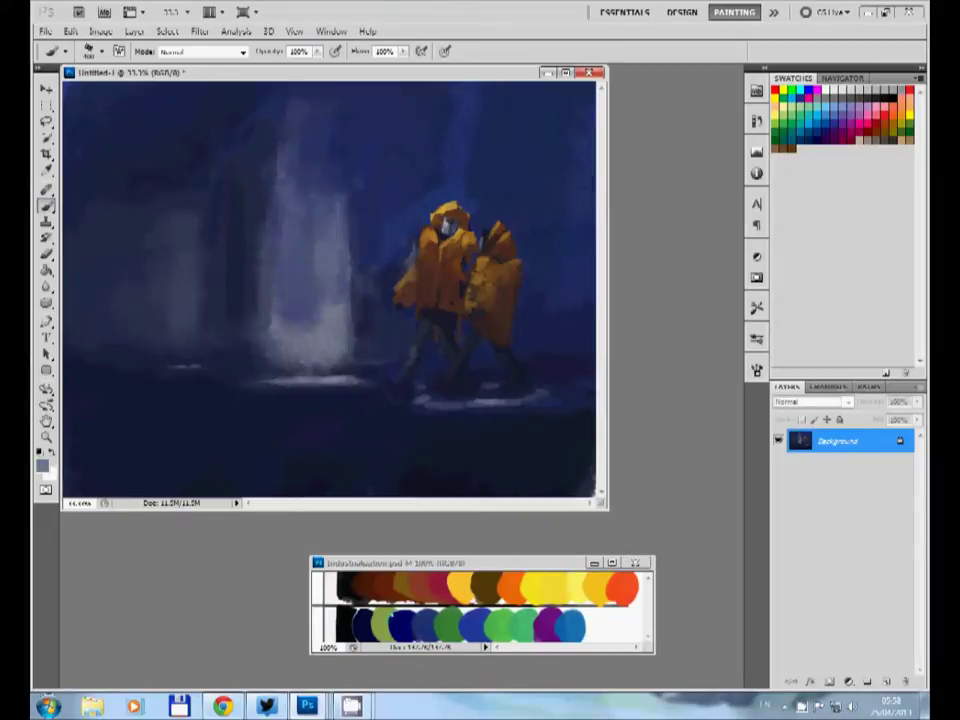
{"action": "left_click_drag", "start_coordinate": [230, 140], "coordinate": [215, 250]}
Step: Give the column a white flame-shaped base and cross it with a dark rounded-ended block
{"action": "left_click", "coordinate": [310, 250], "text": "alt"}
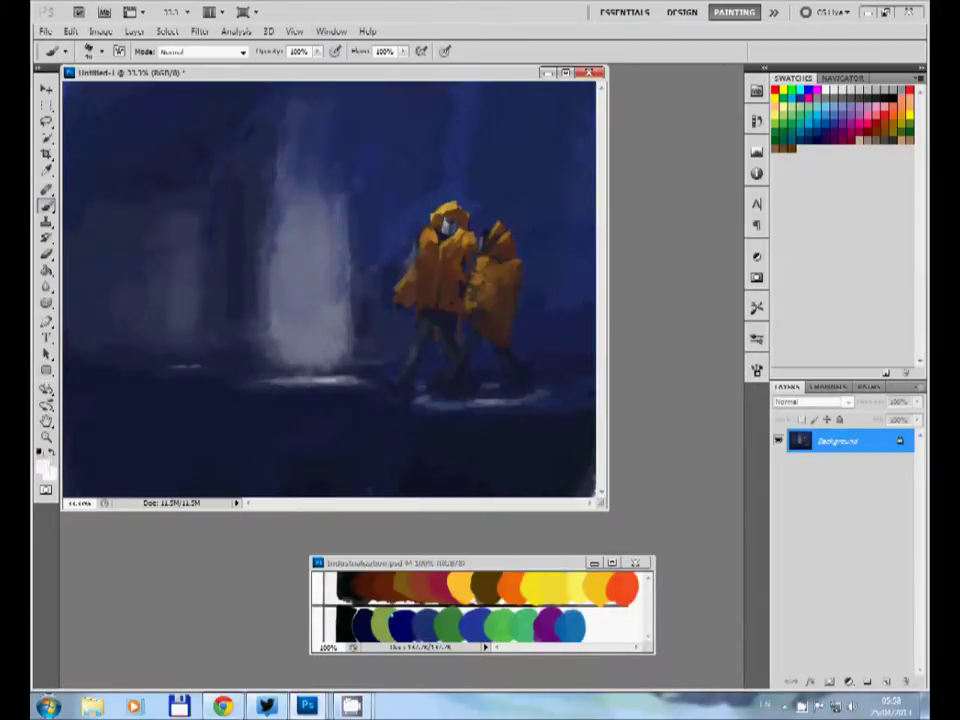
{"action": "left_click_drag", "start_coordinate": [287, 380], "coordinate": [342, 378]}
{"action": "mouse_move", "coordinate": [300, 200]}
{"action": "left_mouse_down"}
{"action": "mouse_move", "coordinate": [300, 330]}
{"action": "mouse_move", "coordinate": [285, 320]}
{"action": "left_mouse_up"}
{"action": "mouse_move", "coordinate": [310, 160]}
{"action": "left_mouse_down"}
{"action": "mouse_move", "coordinate": [305, 300]}
{"action": "mouse_move", "coordinate": [295, 330]}
{"action": "mouse_move", "coordinate": [280, 320]}
{"action": "mouse_move", "coordinate": [300, 320]}
{"action": "left_mouse_up"}
{"action": "left_click_drag", "start_coordinate": [280, 150], "coordinate": [300, 330]}
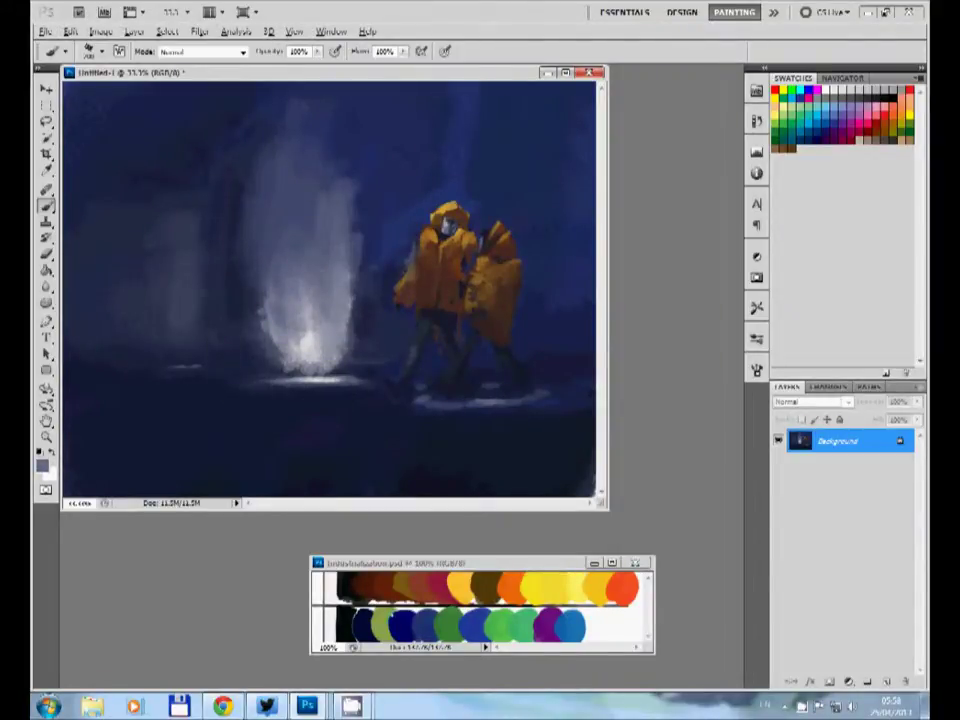
{"action": "left_click_drag", "start_coordinate": [300, 200], "coordinate": [305, 370]}
{"action": "left_click_drag", "start_coordinate": [295, 220], "coordinate": [300, 370]}
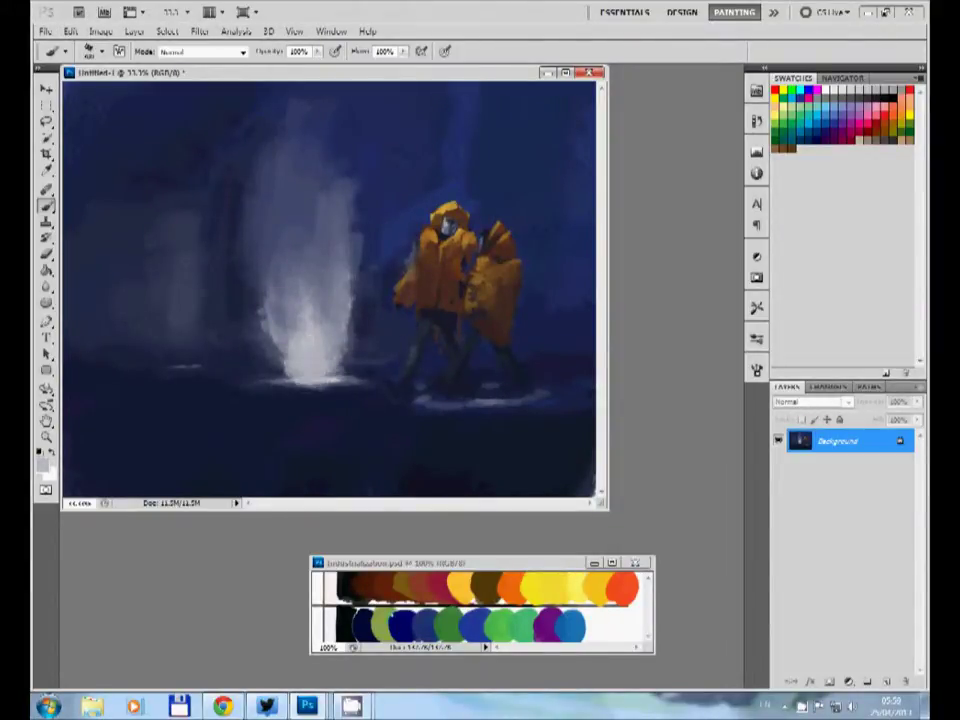
{"action": "mouse_move", "coordinate": [260, 300]}
{"action": "left_mouse_down"}
{"action": "mouse_move", "coordinate": [345, 280]}
{"action": "mouse_move", "coordinate": [350, 305]}
{"action": "mouse_move", "coordinate": [165, 325]}
{"action": "mouse_move", "coordinate": [350, 328]}
{"action": "mouse_move", "coordinate": [135, 300]}
{"action": "mouse_move", "coordinate": [370, 320]}
{"action": "mouse_move", "coordinate": [135, 330]}
{"action": "left_mouse_up"}
{"action": "mouse_move", "coordinate": [150, 280]}
{"action": "left_mouse_down"}
{"action": "mouse_move", "coordinate": [140, 310]}
{"action": "mouse_move", "coordinate": [345, 272]}
{"action": "left_mouse_up"}
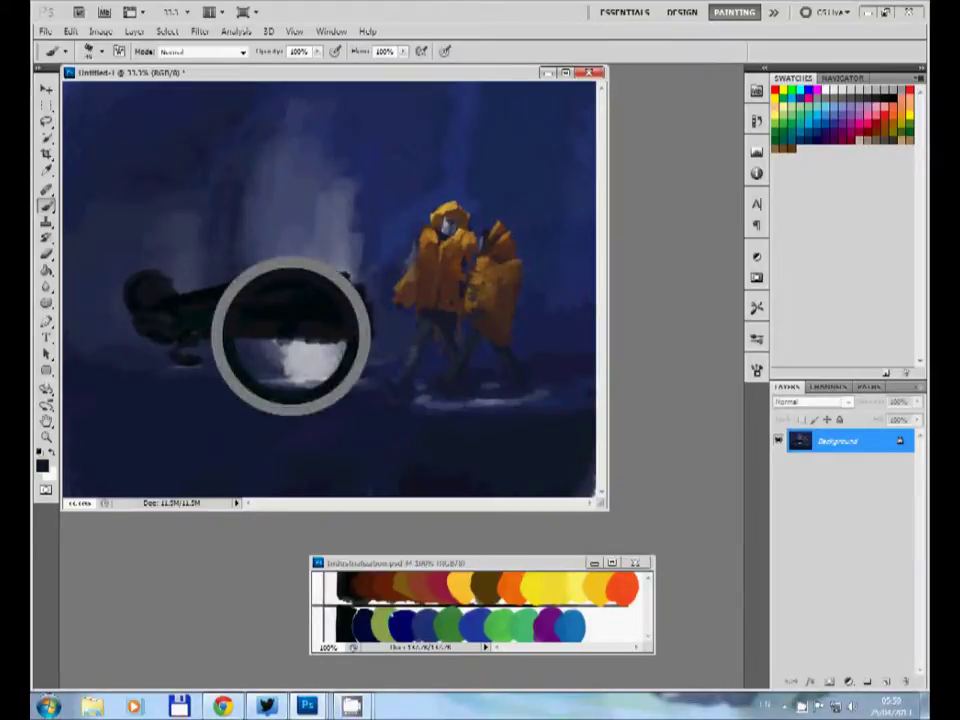
Step: Repaint the dark boat block over the glow and extend it further left
{"action": "mouse_move", "coordinate": [289, 332]}
{"action": "left_mouse_down"}
{"action": "mouse_move", "coordinate": [320, 368]}
{"action": "mouse_move", "coordinate": [230, 325]}
{"action": "left_mouse_up"}
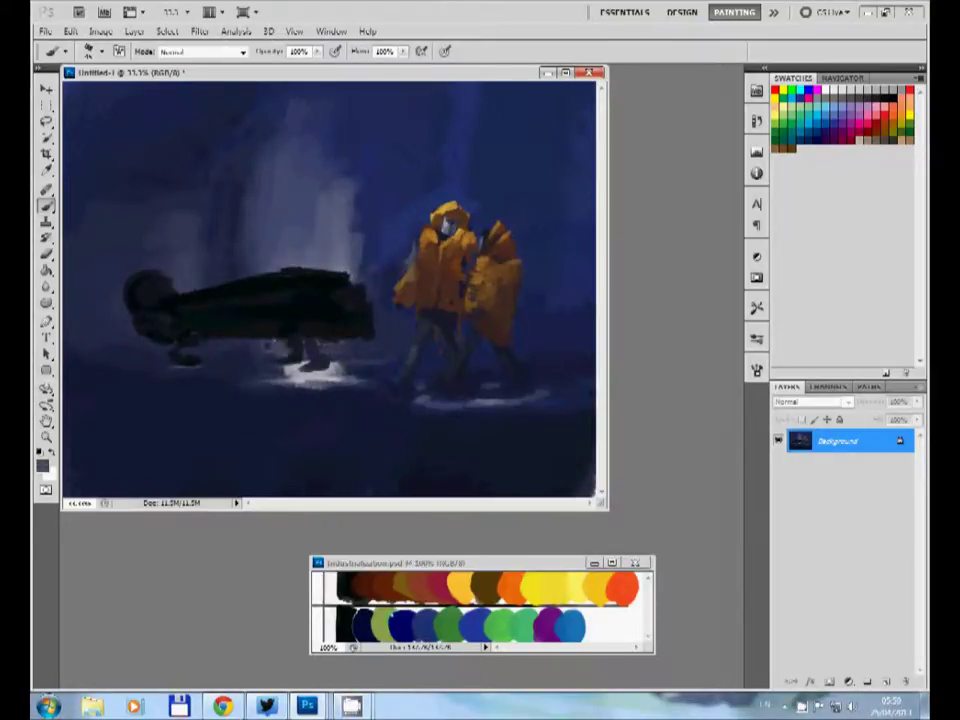
{"action": "left_click_drag", "start_coordinate": [255, 345], "coordinate": [296, 355]}
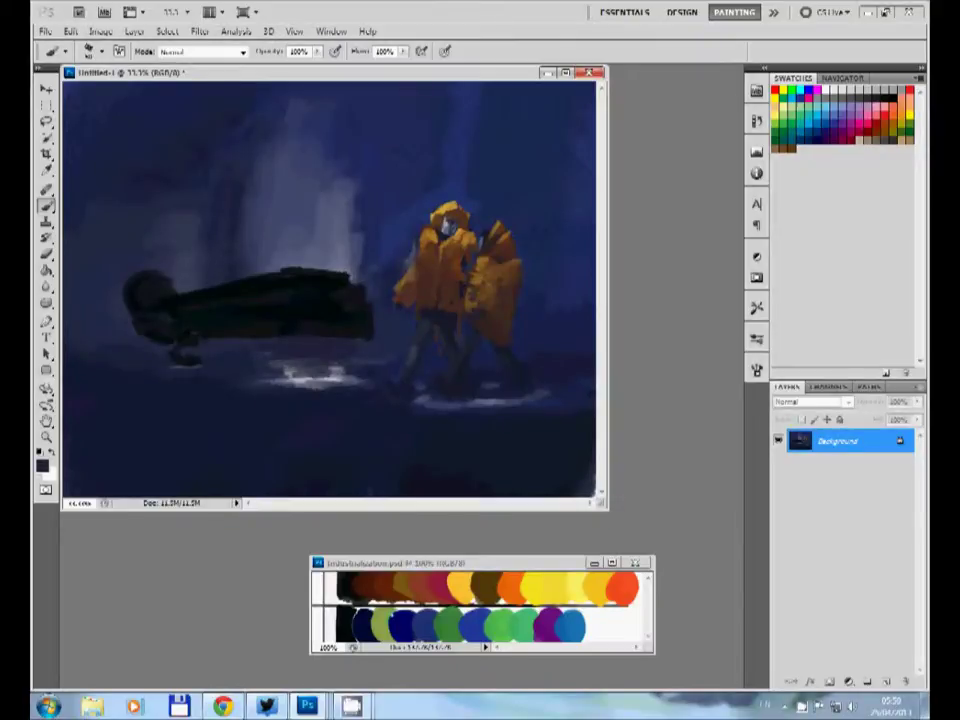
{"action": "left_click_drag", "start_coordinate": [180, 295], "coordinate": [287, 253]}
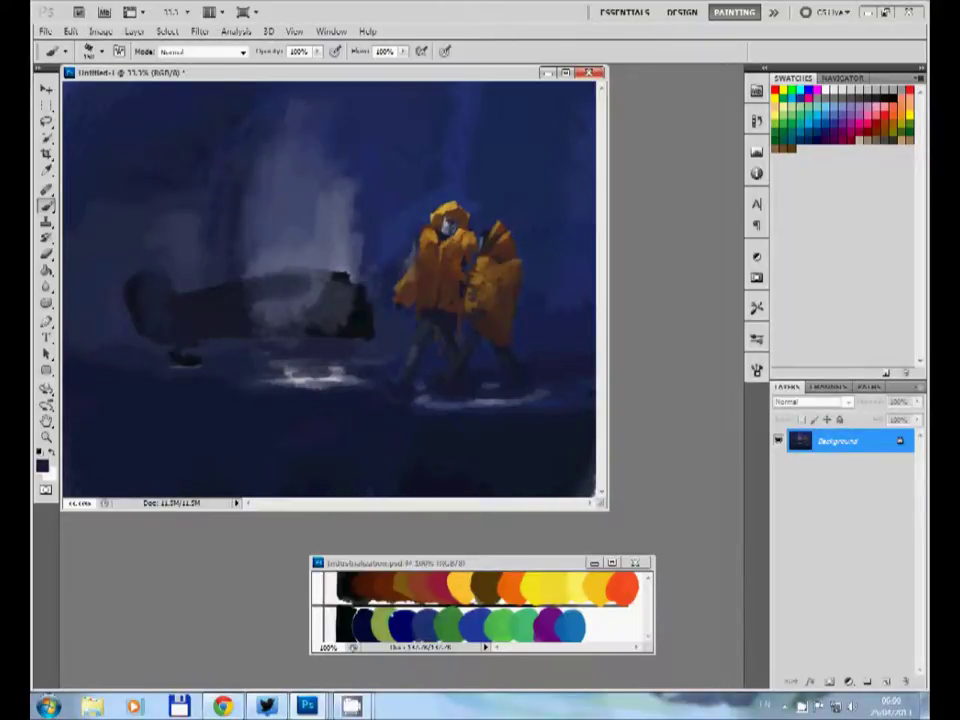
{"action": "left_click_drag", "start_coordinate": [205, 300], "coordinate": [300, 285]}
{"action": "left_click_drag", "start_coordinate": [216, 298], "coordinate": [276, 289]}
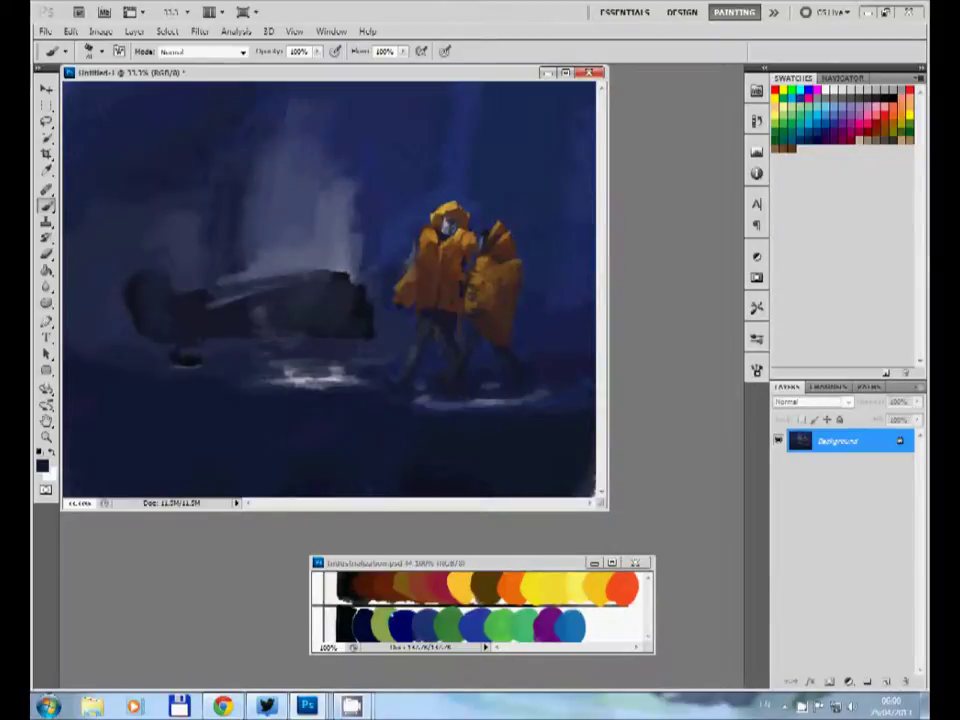
{"action": "left_click_drag", "start_coordinate": [215, 297], "coordinate": [268, 284]}
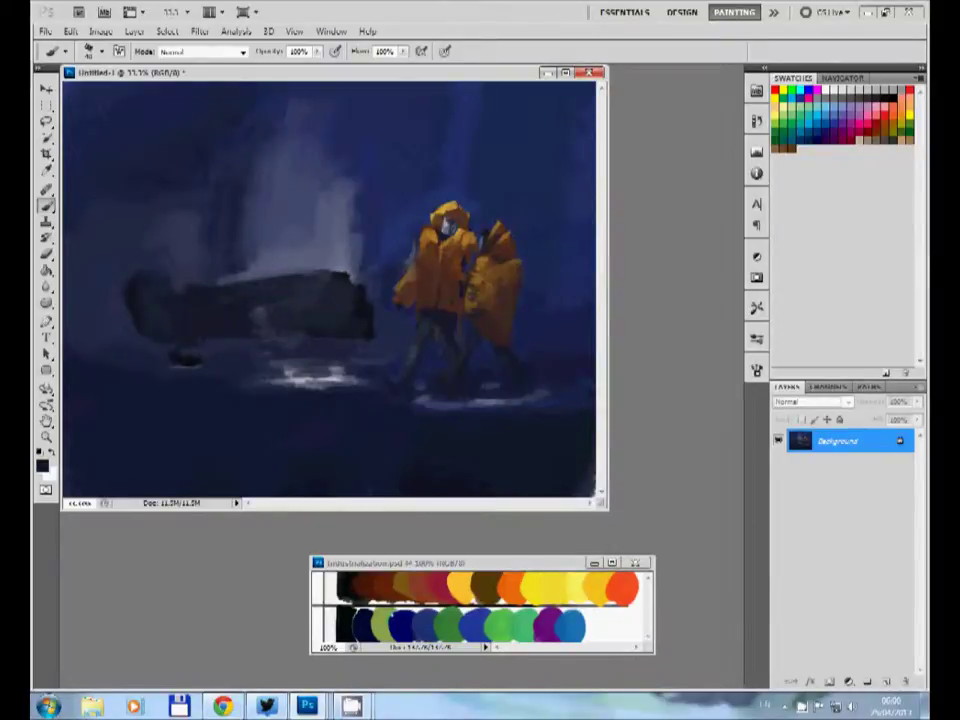
{"action": "left_click_drag", "start_coordinate": [125, 300], "coordinate": [160, 305]}
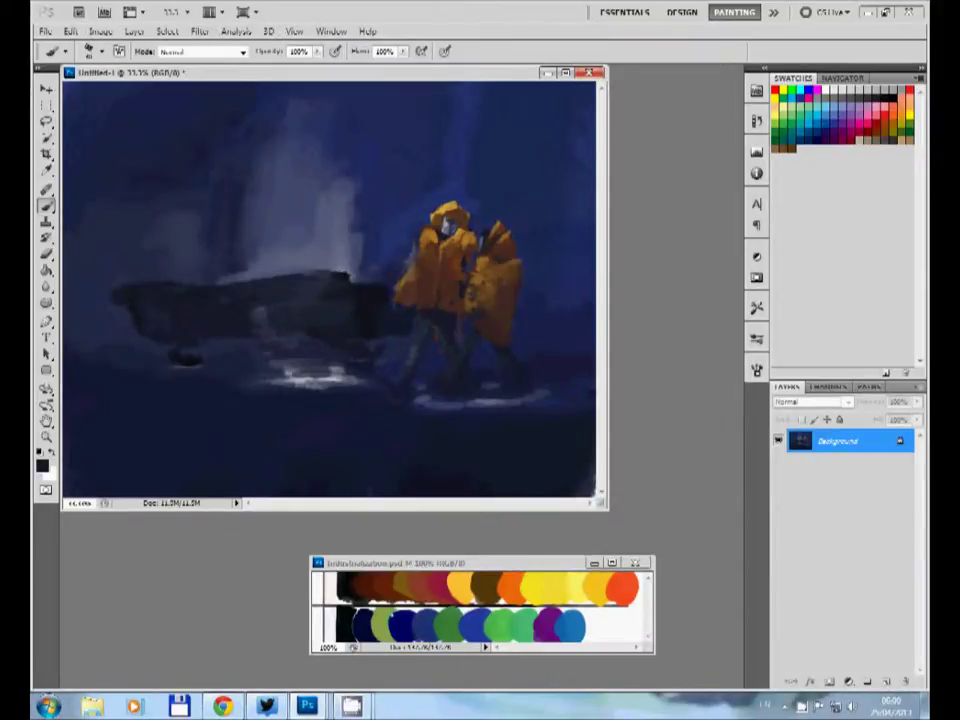
Step: Add a greyish ground stroke, a dark boat stroke and grey-blue smoke beside the column
{"action": "left_click", "coordinate": [332, 366]}
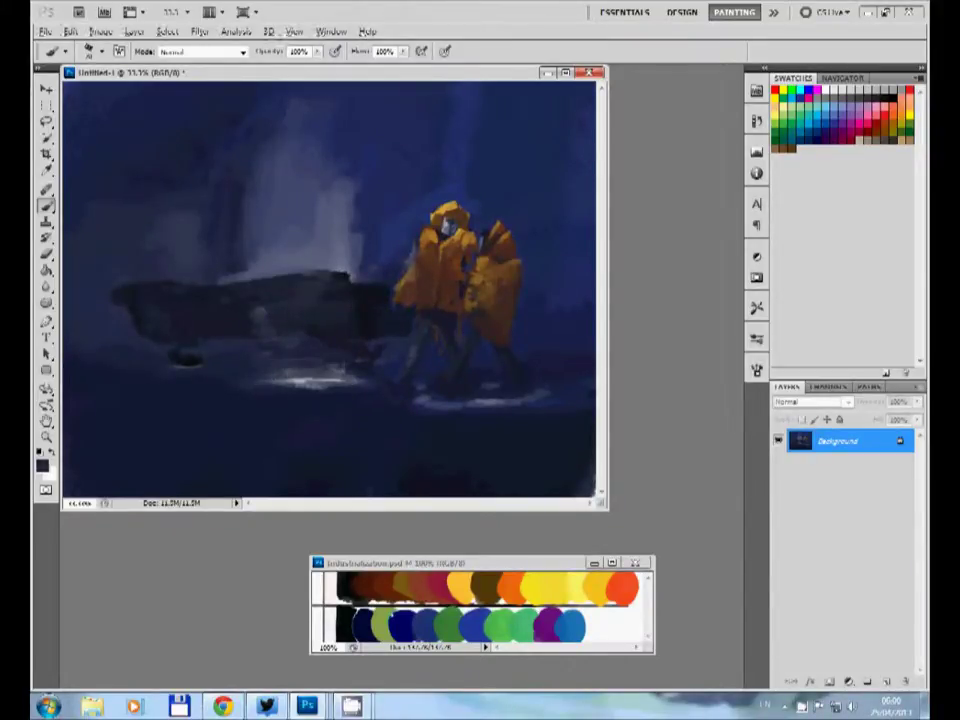
{"action": "left_click", "coordinate": [221, 363], "text": "alt"}
{"action": "left_click_drag", "start_coordinate": [221, 365], "coordinate": [90, 366]}
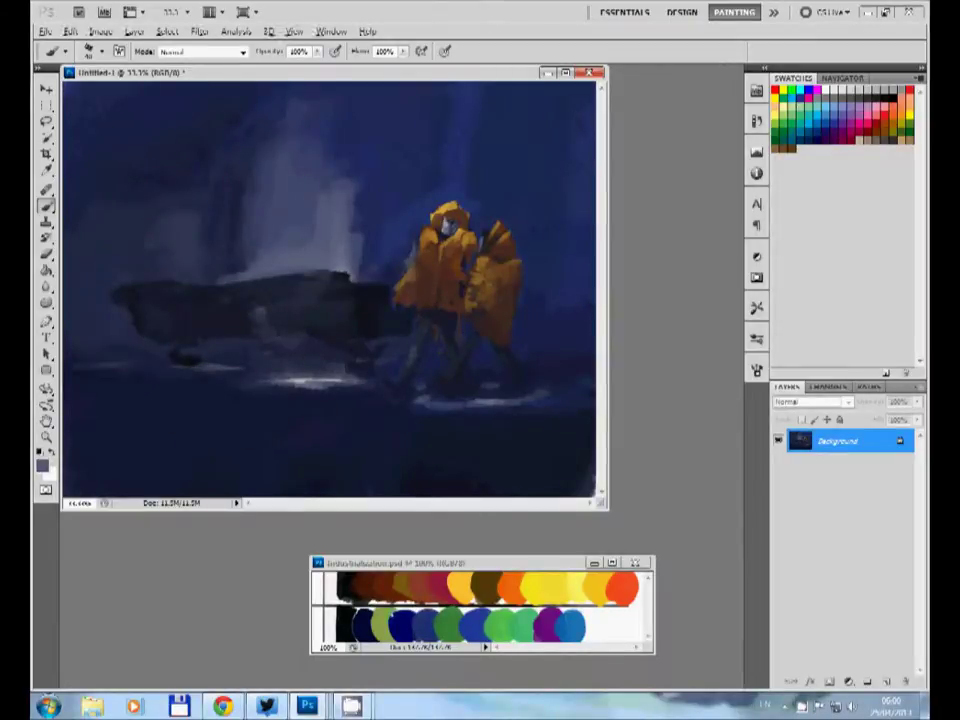
{"action": "left_click", "coordinate": [285, 318], "text": "alt"}
{"action": "left_click_drag", "start_coordinate": [280, 312], "coordinate": [292, 332]}
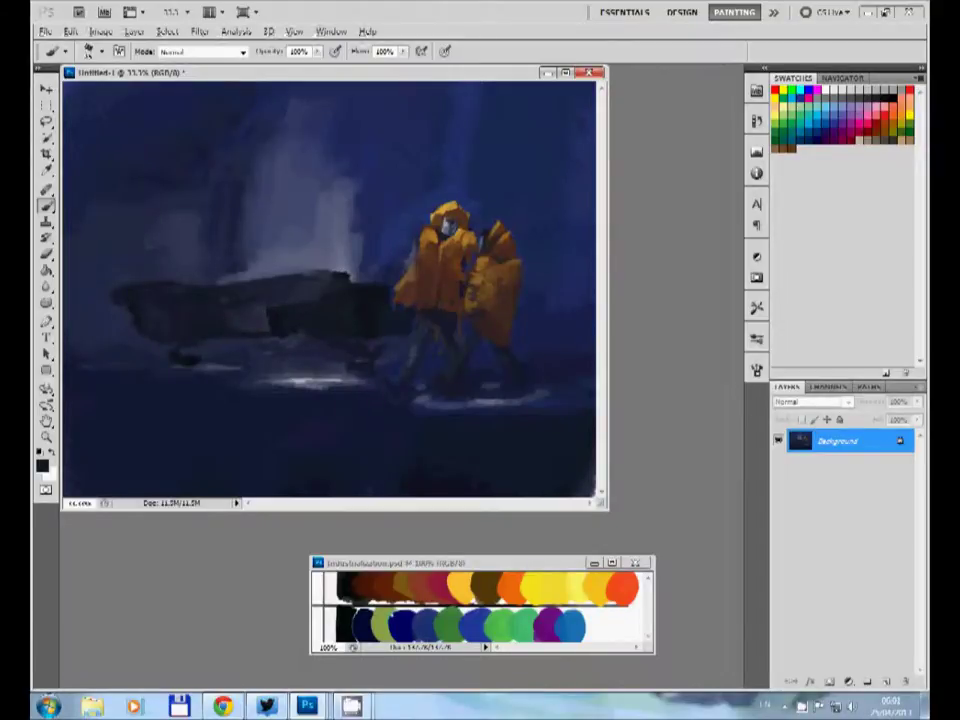
{"action": "left_click", "coordinate": [225, 224], "text": "alt"}
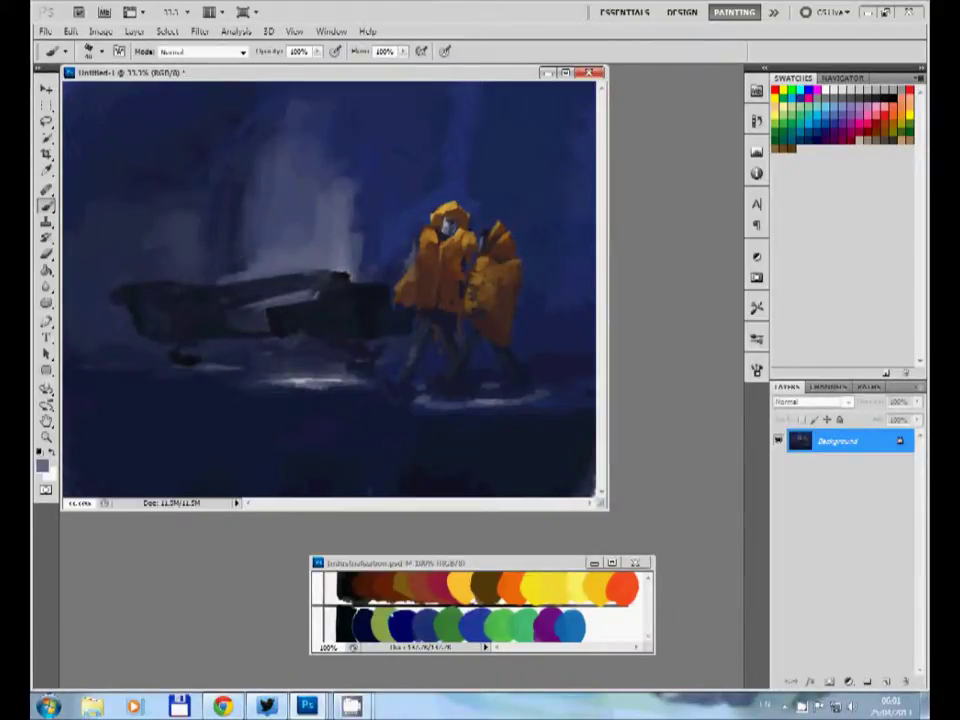
{"action": "mouse_move", "coordinate": [170, 232]}
{"action": "left_mouse_down"}
{"action": "mouse_move", "coordinate": [245, 215]}
{"action": "mouse_move", "coordinate": [174, 230]}
{"action": "left_mouse_up"}
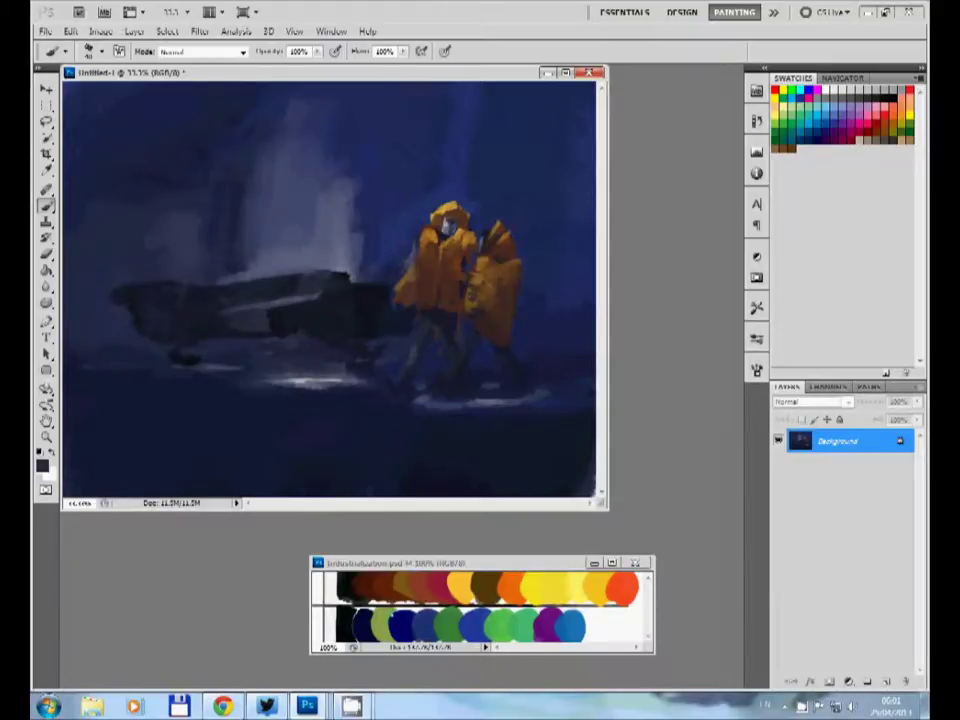
{"action": "key", "text": "d"}
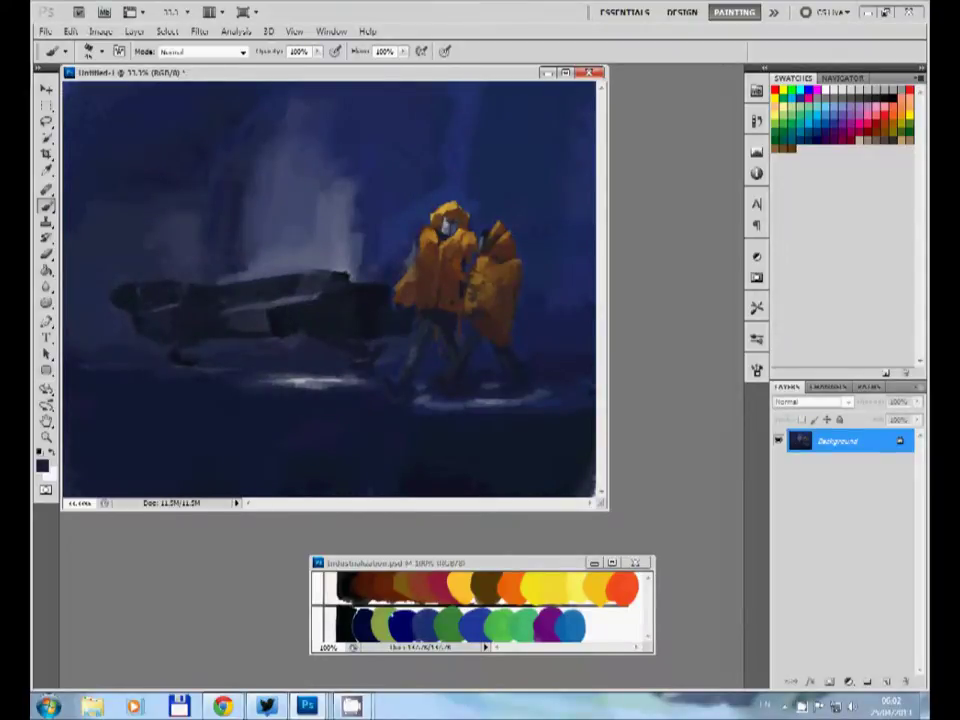
Step: Paint a light reflection band along the floor under the boat
{"action": "left_click_drag", "start_coordinate": [264, 357], "coordinate": [312, 356]}
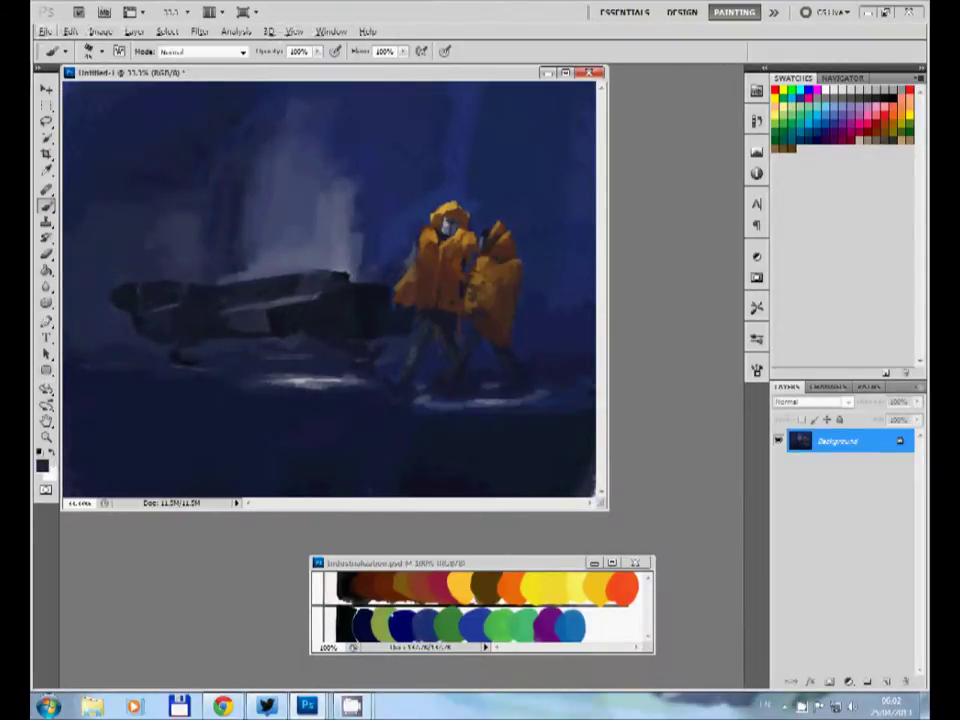
{"action": "left_click", "coordinate": [300, 380], "text": "alt"}
{"action": "mouse_move", "coordinate": [178, 380]}
{"action": "left_mouse_down"}
{"action": "mouse_move", "coordinate": [302, 380]}
{"action": "mouse_move", "coordinate": [195, 380]}
{"action": "left_mouse_up"}
{"action": "left_click", "coordinate": [230, 400], "text": "alt"}
{"action": "left_click", "coordinate": [300, 380], "text": "alt"}
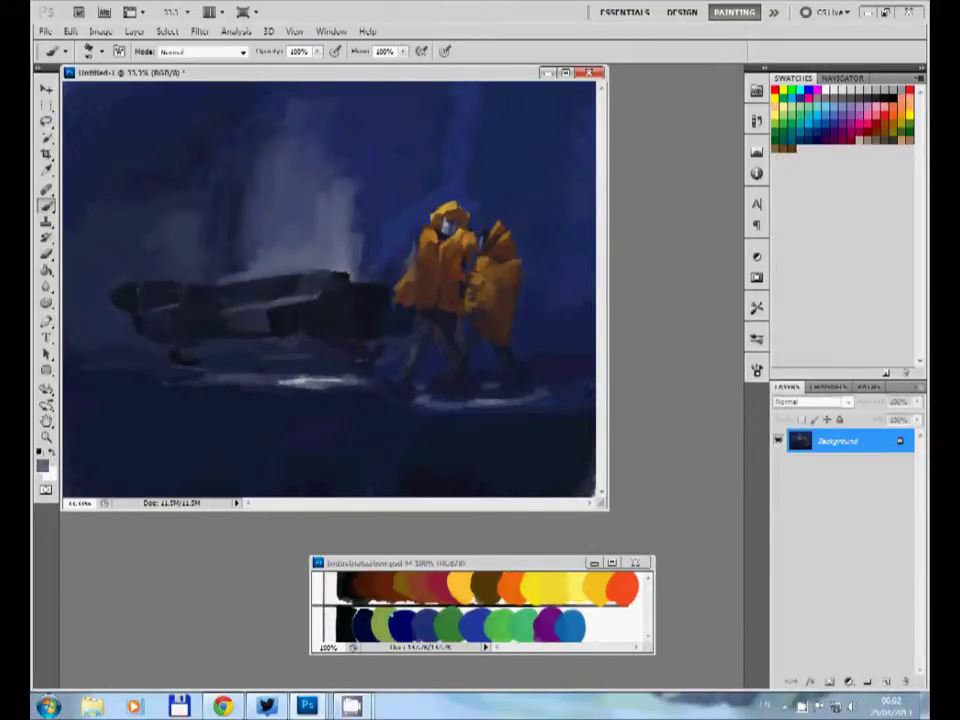
{"action": "left_click_drag", "start_coordinate": [265, 375], "coordinate": [85, 365]}
{"action": "left_click_drag", "start_coordinate": [240, 355], "coordinate": [299, 355]}
{"action": "left_click", "coordinate": [230, 400], "text": "alt"}
{"action": "left_click", "coordinate": [293, 380], "text": "alt"}
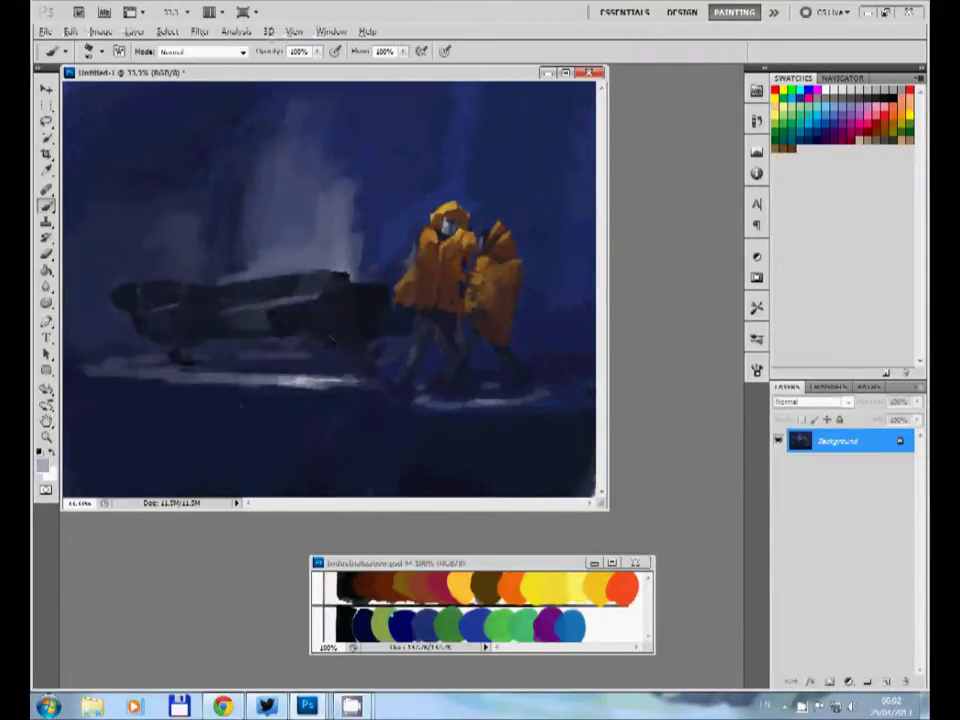
{"action": "left_click_drag", "start_coordinate": [165, 372], "coordinate": [96, 368]}
{"action": "left_click", "coordinate": [230, 420], "text": "alt"}
Step: Darken the boat's top edge and paint a small orange-lit figure standing on it
{"action": "left_click_drag", "start_coordinate": [84, 275], "coordinate": [268, 290]}
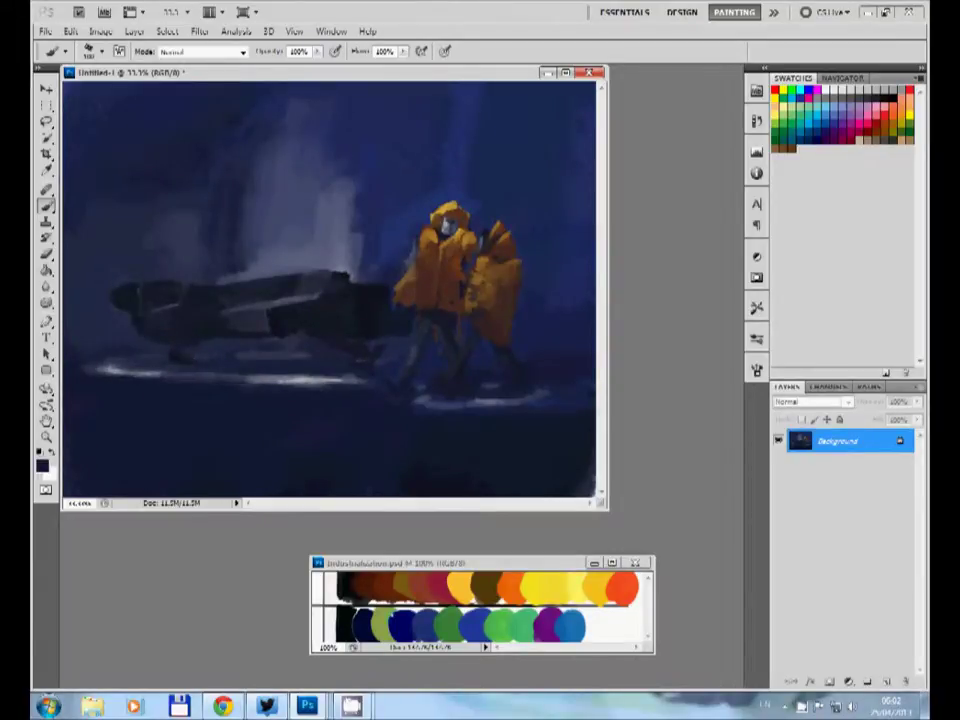
{"action": "left_click_drag", "start_coordinate": [168, 286], "coordinate": [286, 284]}
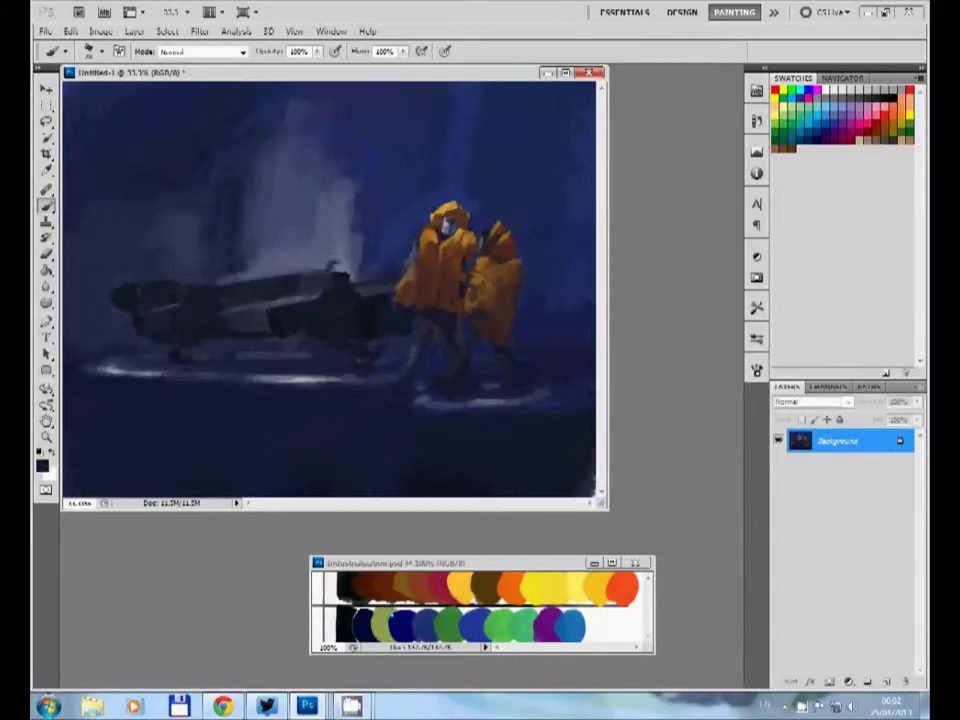
{"action": "left_click_drag", "start_coordinate": [326, 270], "coordinate": [311, 279]}
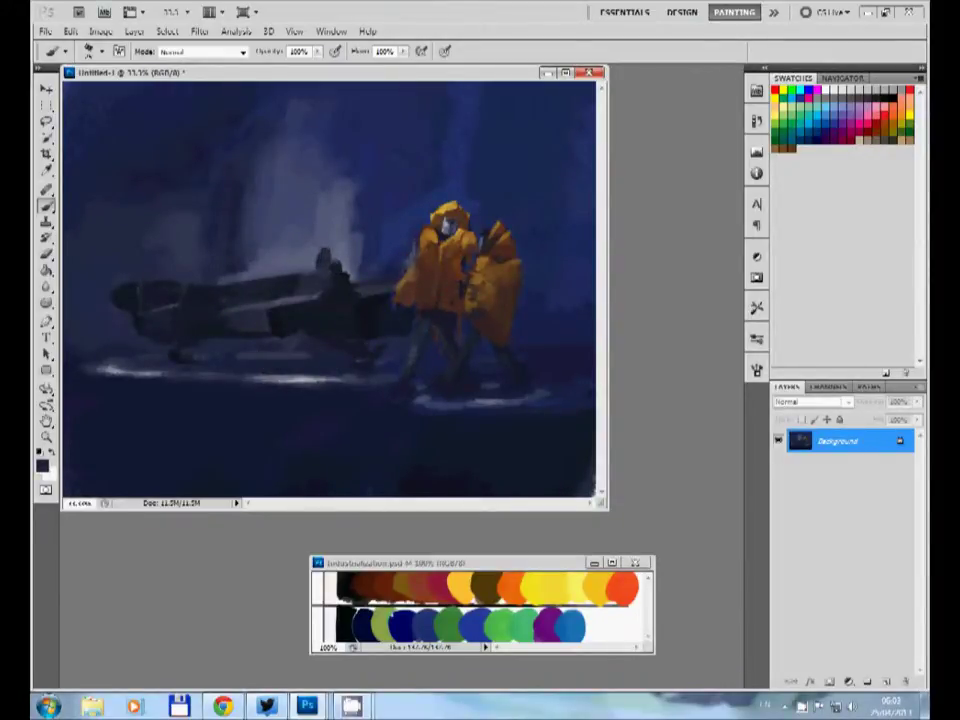
{"action": "left_click", "coordinate": [428, 224], "text": "alt"}
{"action": "left_click", "coordinate": [324, 254]}
{"action": "key", "text": "d"}
Step: Sample jacket orange and dark tones to refine the small boat figure
{"action": "left_click", "coordinate": [446, 199], "text": "alt"}
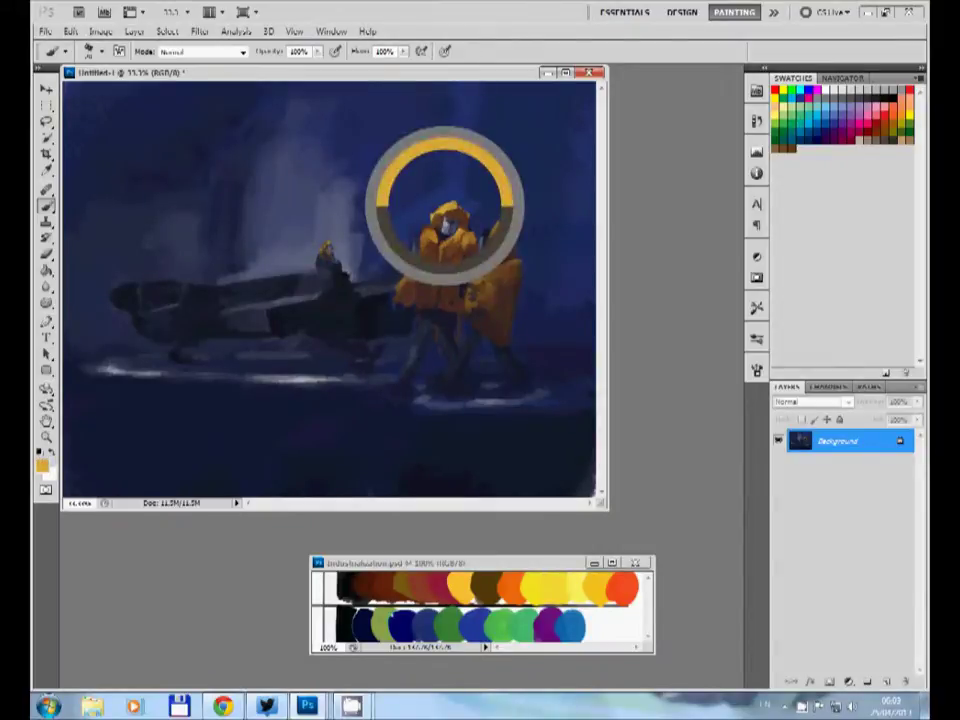
{"action": "left_click", "coordinate": [321, 253], "text": "alt"}
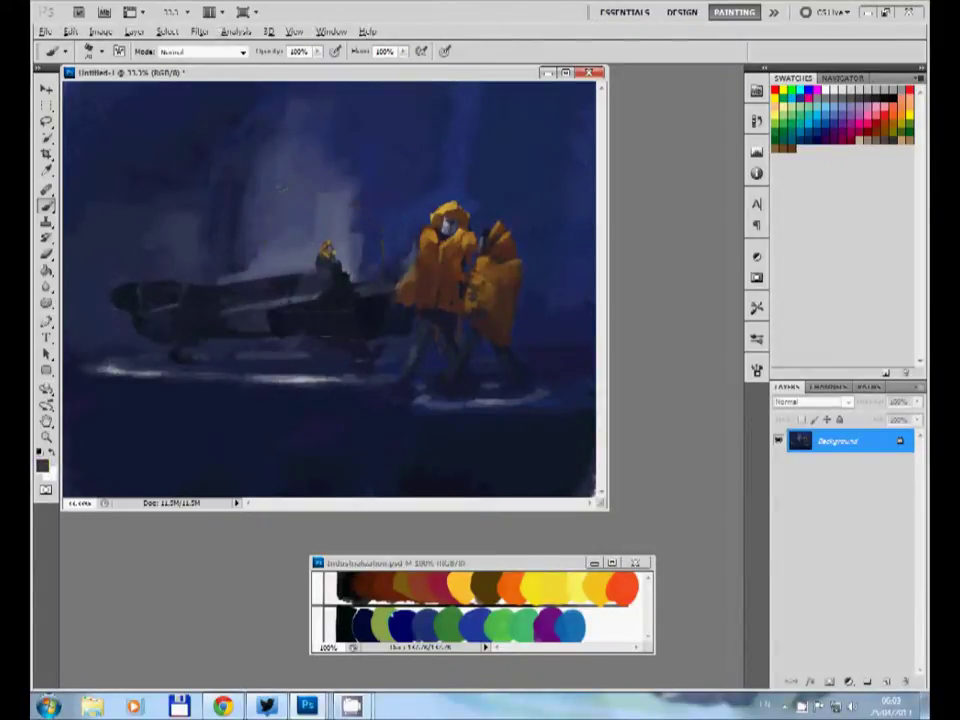
{"action": "left_click", "coordinate": [317, 258], "text": "alt"}
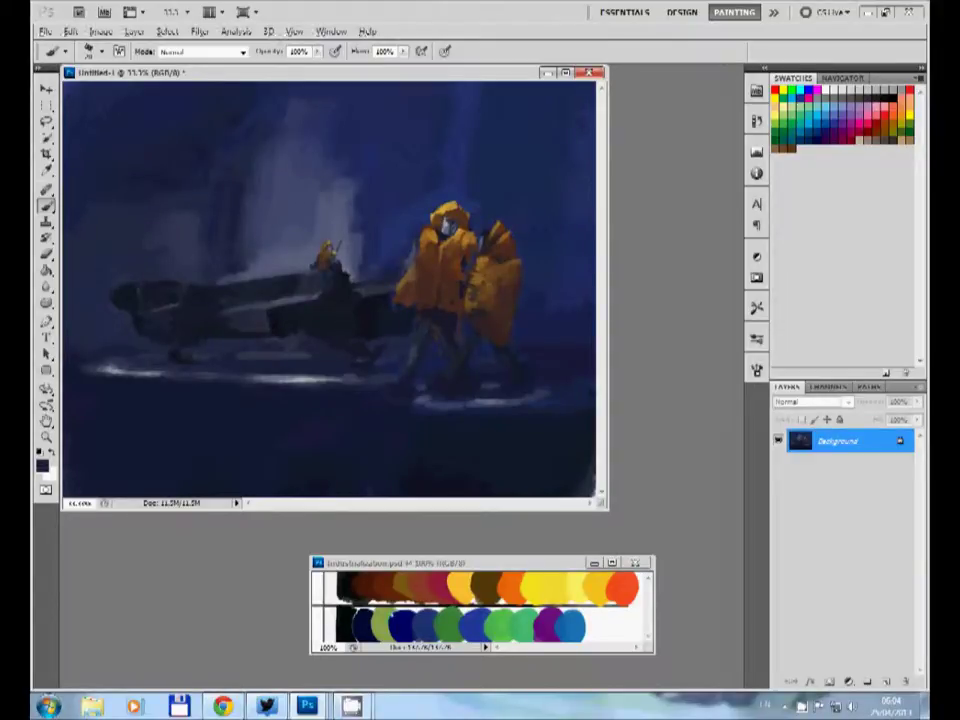
Step: Brush a sampled darker grey-blue over the upper-left fog
{"action": "left_click", "coordinate": [245, 195], "text": "alt"}
{"action": "left_click", "coordinate": [315, 277], "text": "alt"}
{"action": "left_click", "coordinate": [176, 238], "text": "alt"}
{"action": "left_click_drag", "start_coordinate": [176, 238], "coordinate": [90, 140]}
{"action": "left_click", "coordinate": [330, 337], "text": "alt"}
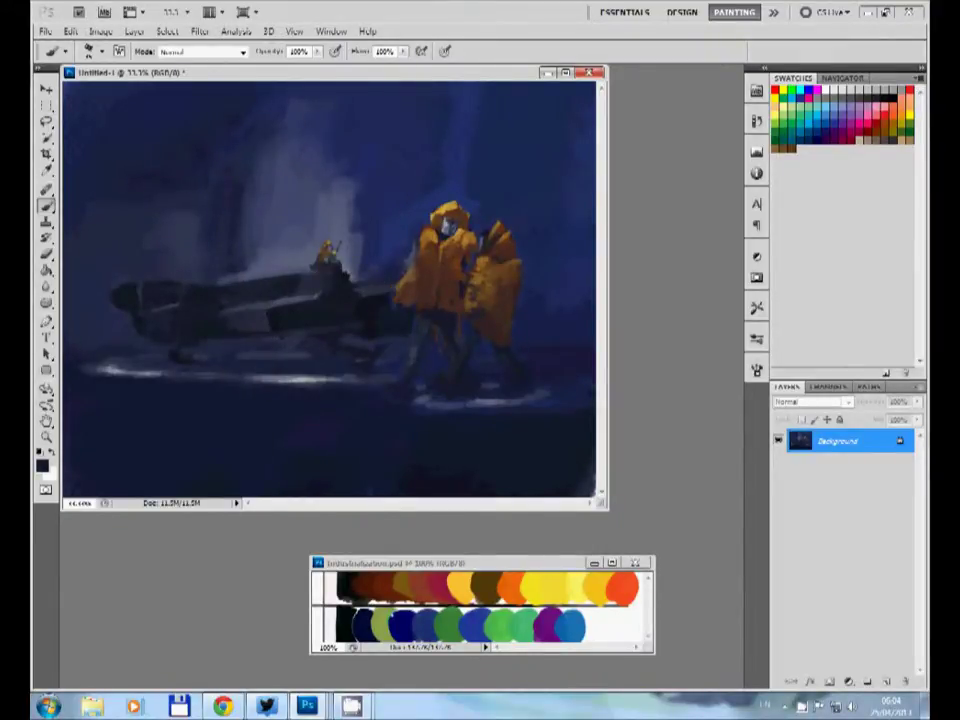
{"action": "left_click", "coordinate": [259, 308], "text": "alt"}
Step: Paint a dark blue rectangular block behind and above the orange figures
{"action": "mouse_move", "coordinate": [388, 260]}
{"action": "left_mouse_down"}
{"action": "mouse_move", "coordinate": [388, 135]}
{"action": "mouse_move", "coordinate": [460, 132]}
{"action": "left_mouse_up"}
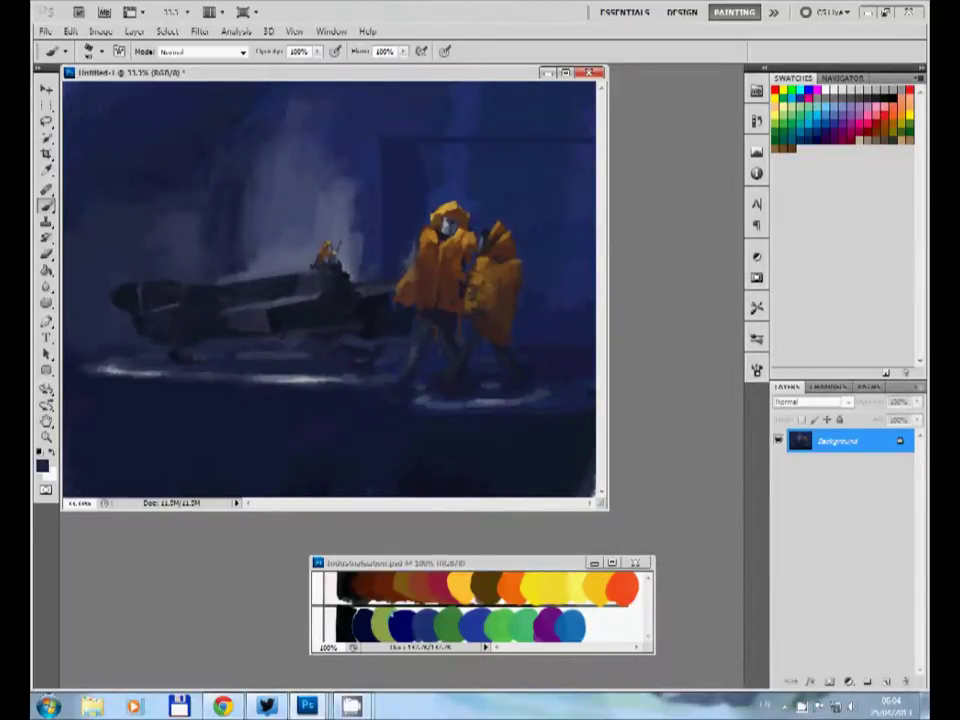
{"action": "mouse_move", "coordinate": [330, 112]}
{"action": "left_mouse_down"}
{"action": "mouse_move", "coordinate": [350, 120]}
{"action": "mouse_move", "coordinate": [340, 154]}
{"action": "mouse_move", "coordinate": [358, 166]}
{"action": "left_mouse_up"}
{"action": "left_click_drag", "start_coordinate": [430, 120], "coordinate": [436, 166]}
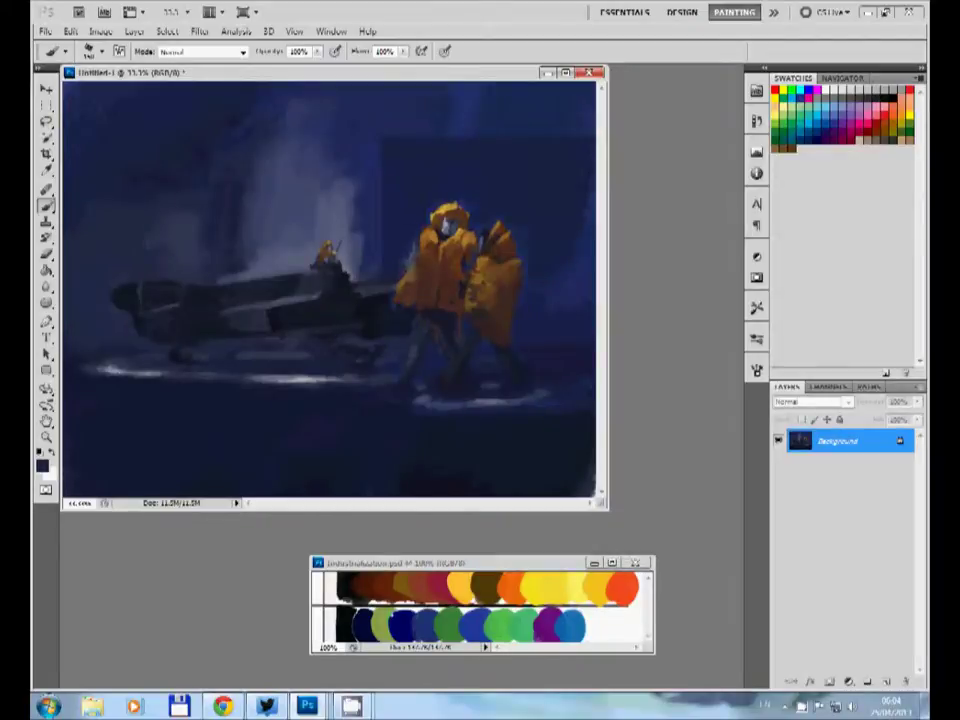
Step: Brush broad bright blue light to the right of the figures
{"action": "mouse_move", "coordinate": [538, 318]}
{"action": "left_mouse_down"}
{"action": "mouse_move", "coordinate": [540, 346]}
{"action": "mouse_move", "coordinate": [538, 262]}
{"action": "left_mouse_up"}
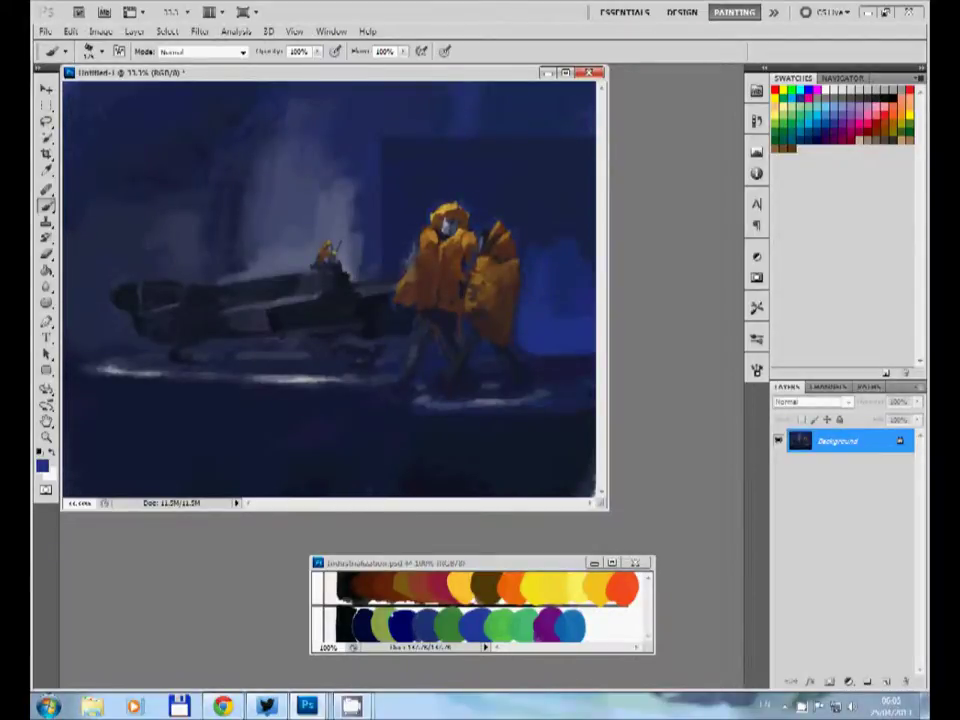
{"action": "mouse_move", "coordinate": [421, 270]}
{"action": "left_mouse_down"}
{"action": "mouse_move", "coordinate": [442, 268]}
{"action": "mouse_move", "coordinate": [446, 282]}
{"action": "left_mouse_up"}
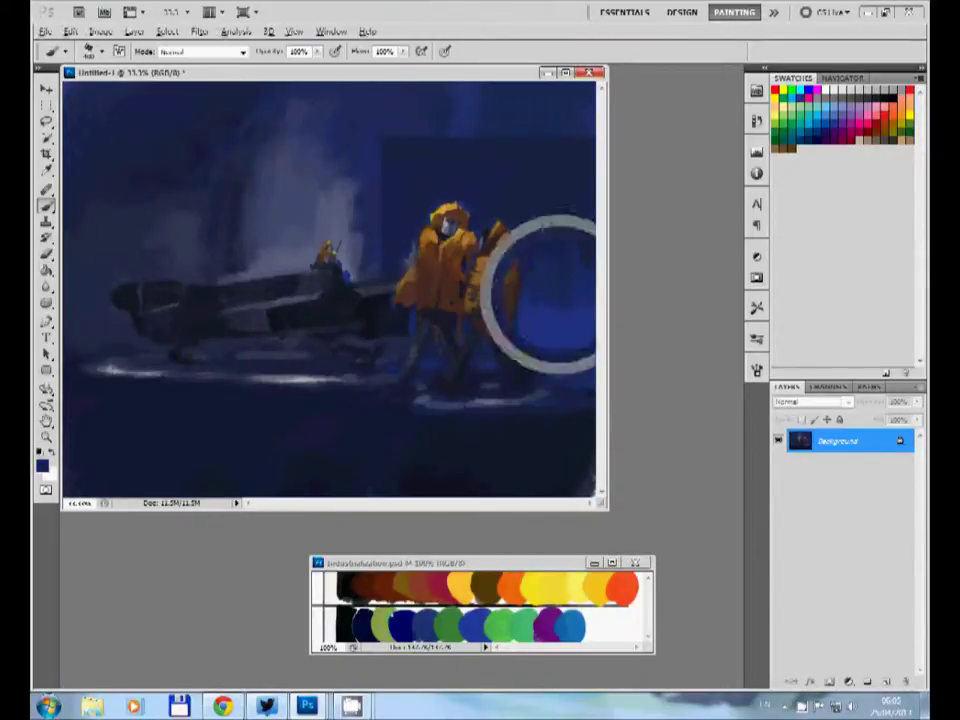
{"action": "left_click_drag", "start_coordinate": [525, 300], "coordinate": [545, 335]}
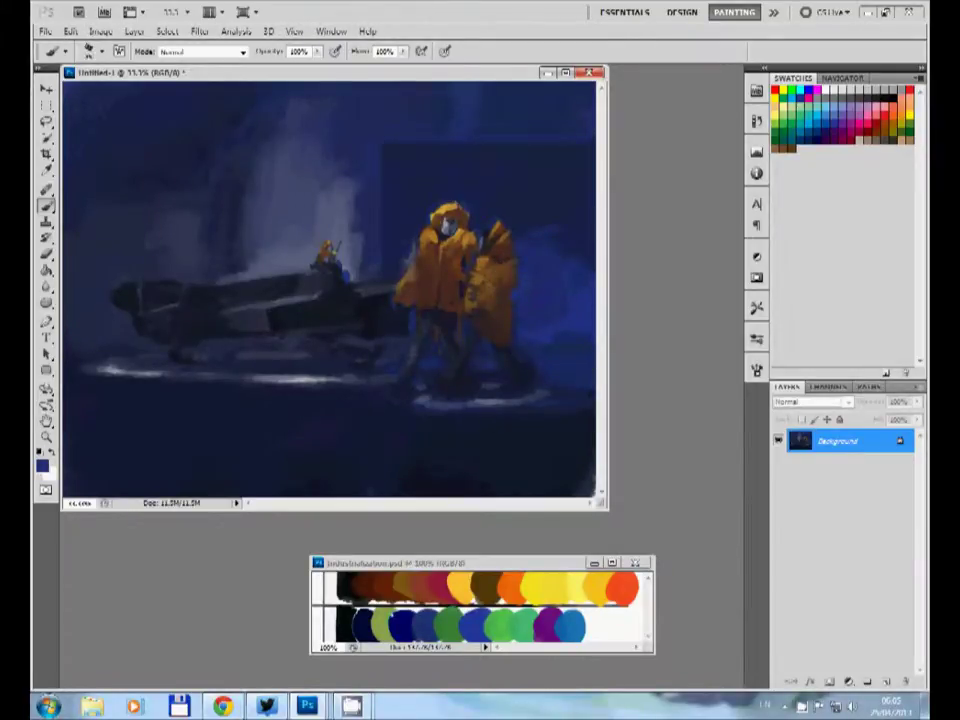
Step: Paint bright blue doorway bars and a top beam behind the walkers, covering the top light spot
{"action": "left_click", "coordinate": [392, 168]}
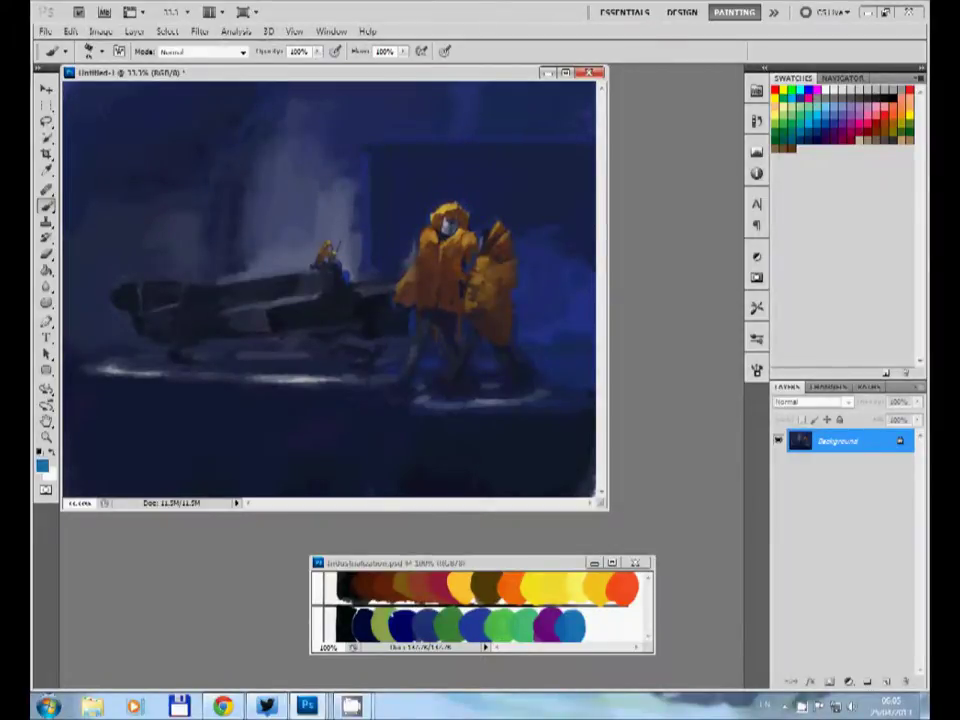
{"action": "left_click_drag", "start_coordinate": [385, 152], "coordinate": [385, 263]}
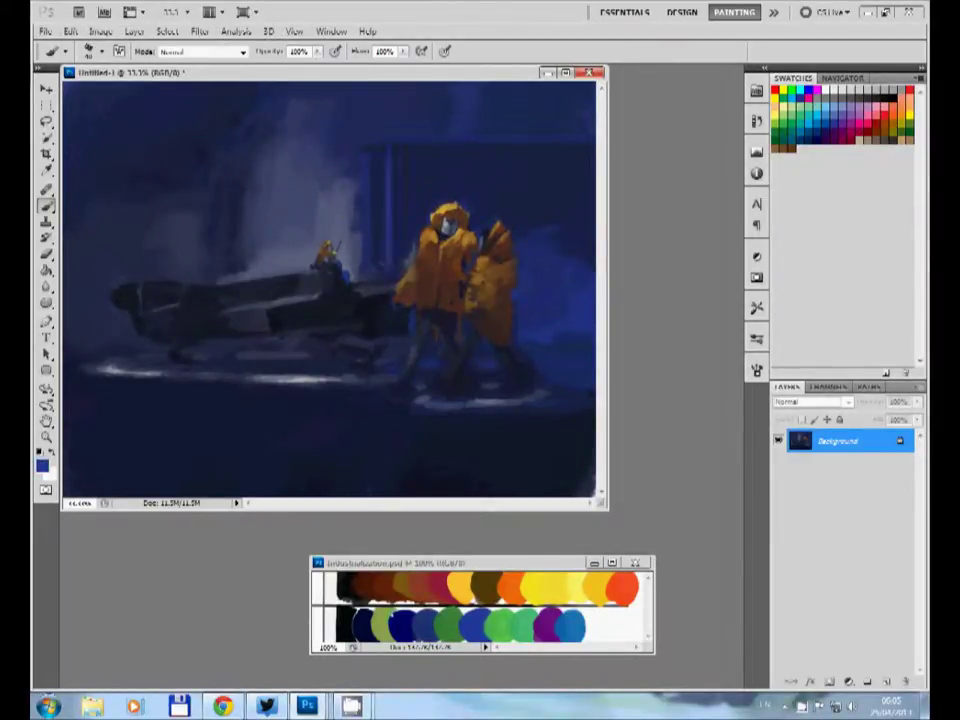
{"action": "left_click_drag", "start_coordinate": [372, 166], "coordinate": [372, 225]}
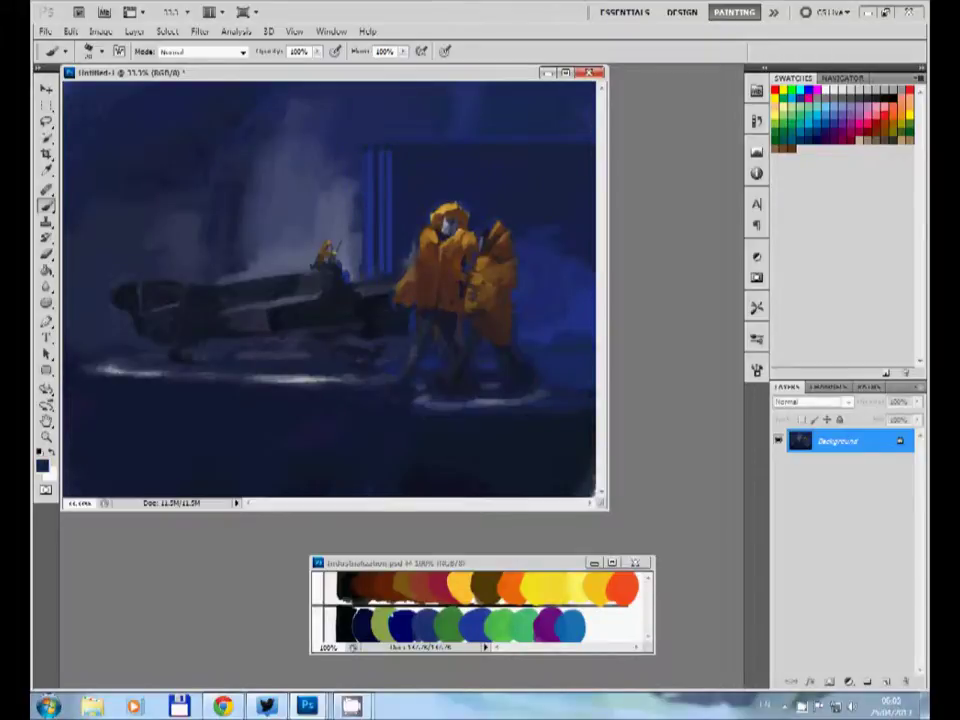
{"action": "left_click_drag", "start_coordinate": [387, 160], "coordinate": [387, 271]}
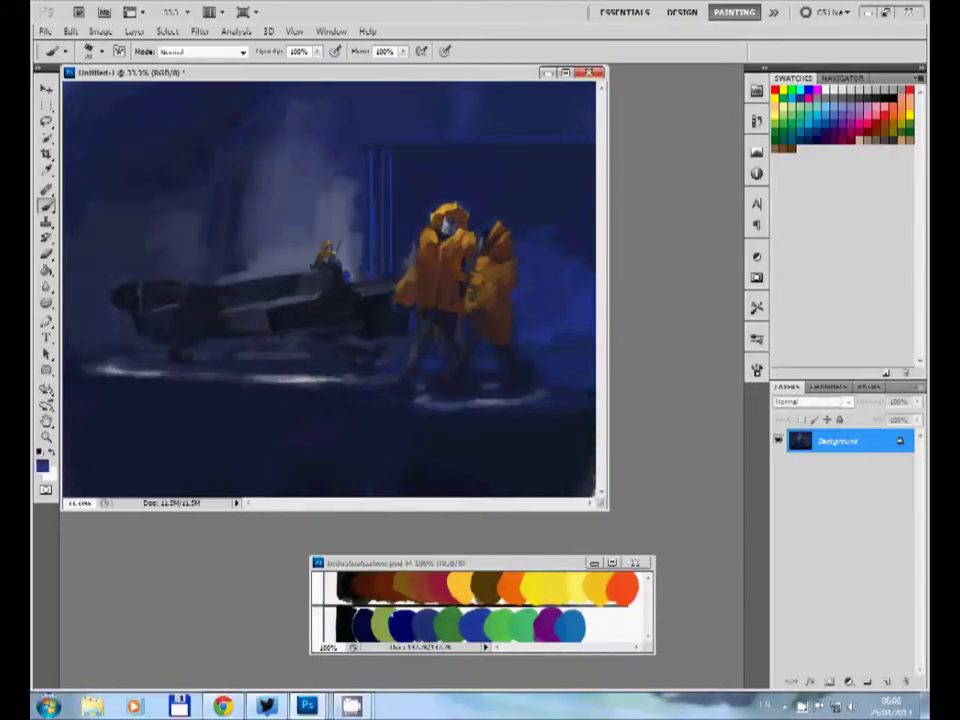
{"action": "left_click_drag", "start_coordinate": [375, 156], "coordinate": [375, 264]}
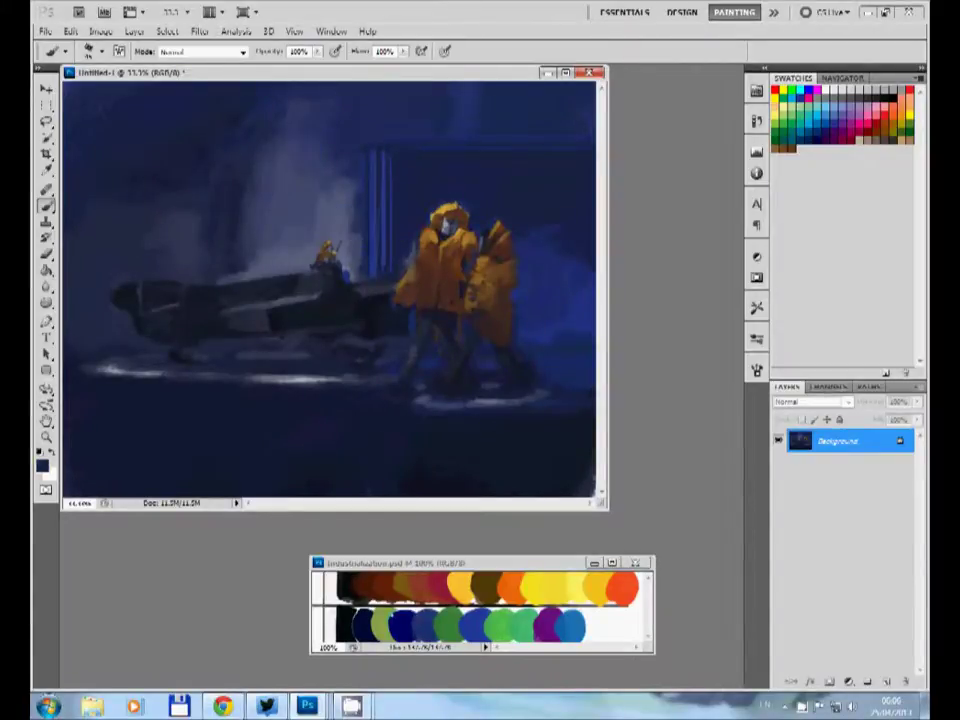
{"action": "left_click_drag", "start_coordinate": [395, 154], "coordinate": [595, 154]}
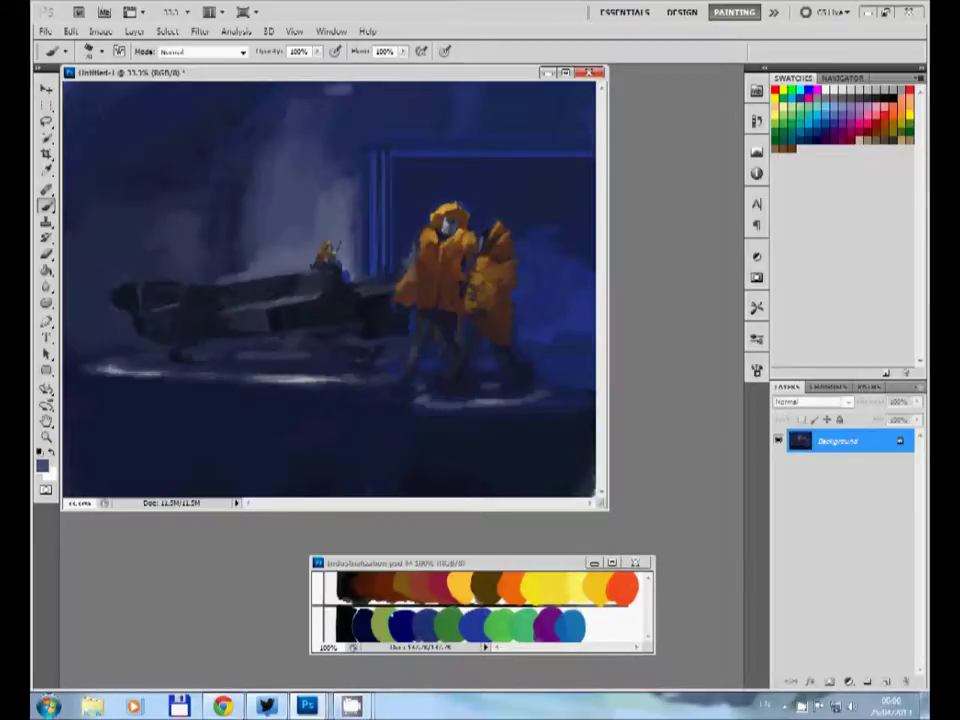
{"action": "key", "text": "x"}
{"action": "key", "text": "x"}
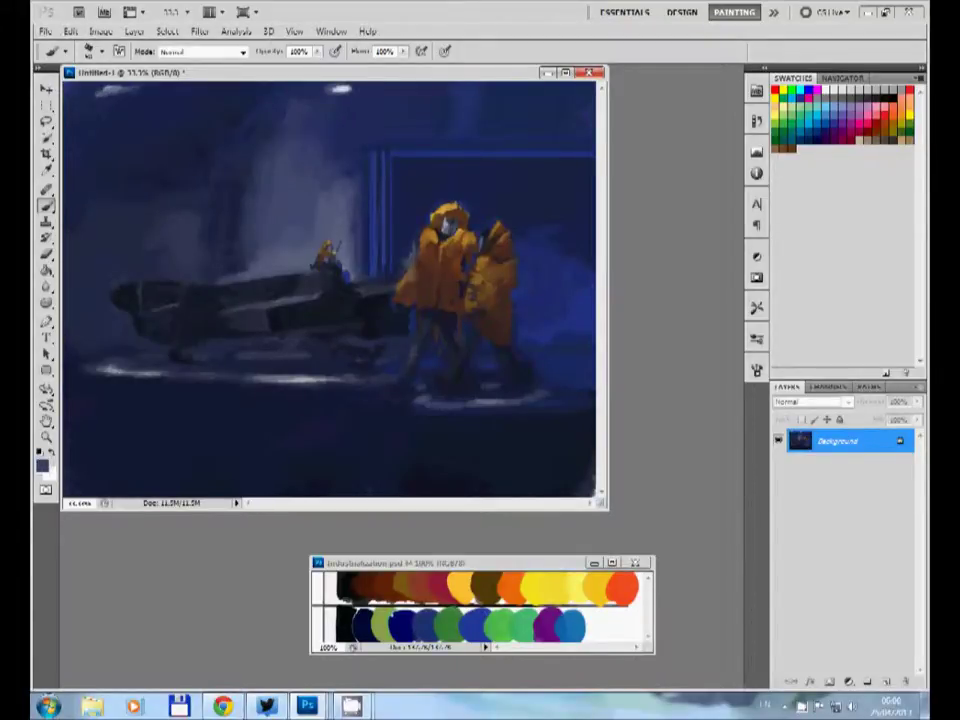
{"action": "left_click", "coordinate": [340, 88]}
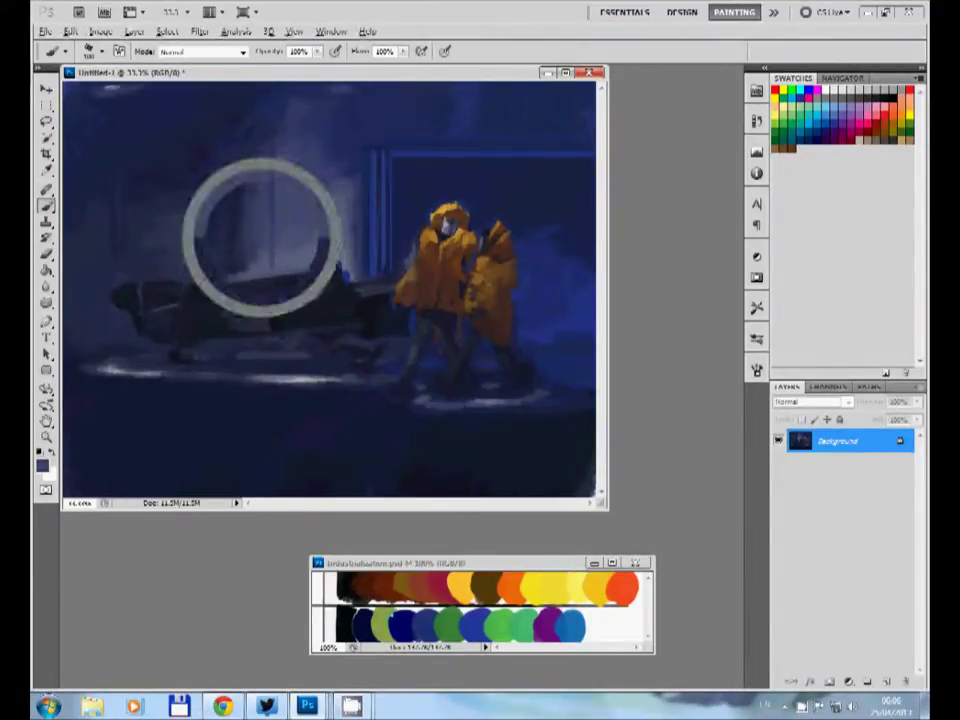
Step: Pick and sample several grey-blue, blue and dark navy colours from the painting
{"action": "left_click", "coordinate": [253, 231], "text": "alt"}
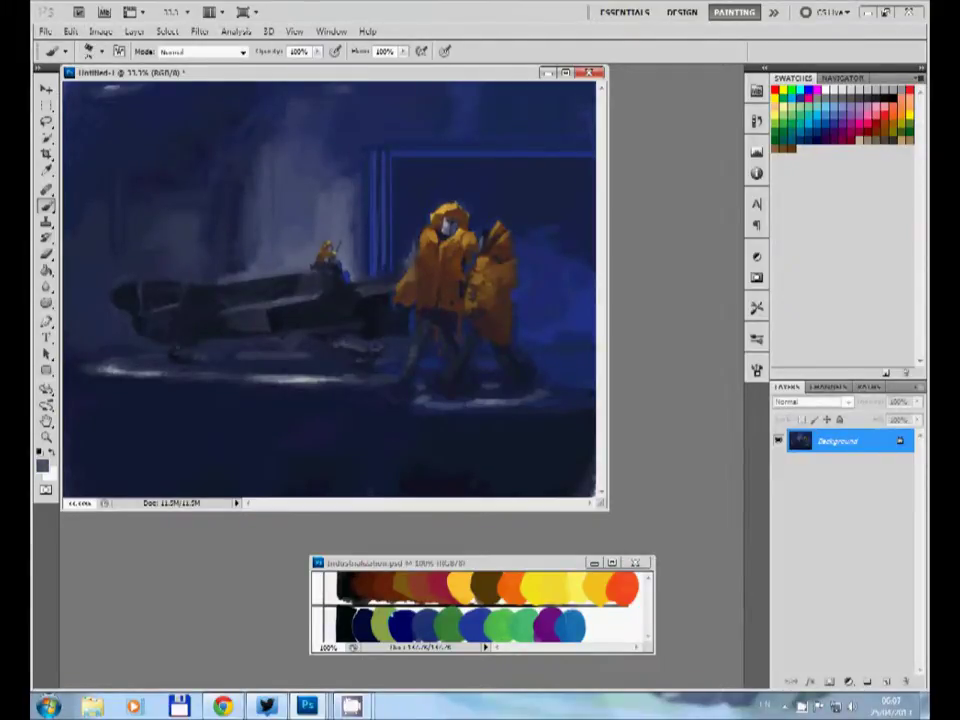
{"action": "left_click", "coordinate": [555, 300], "text": "alt"}
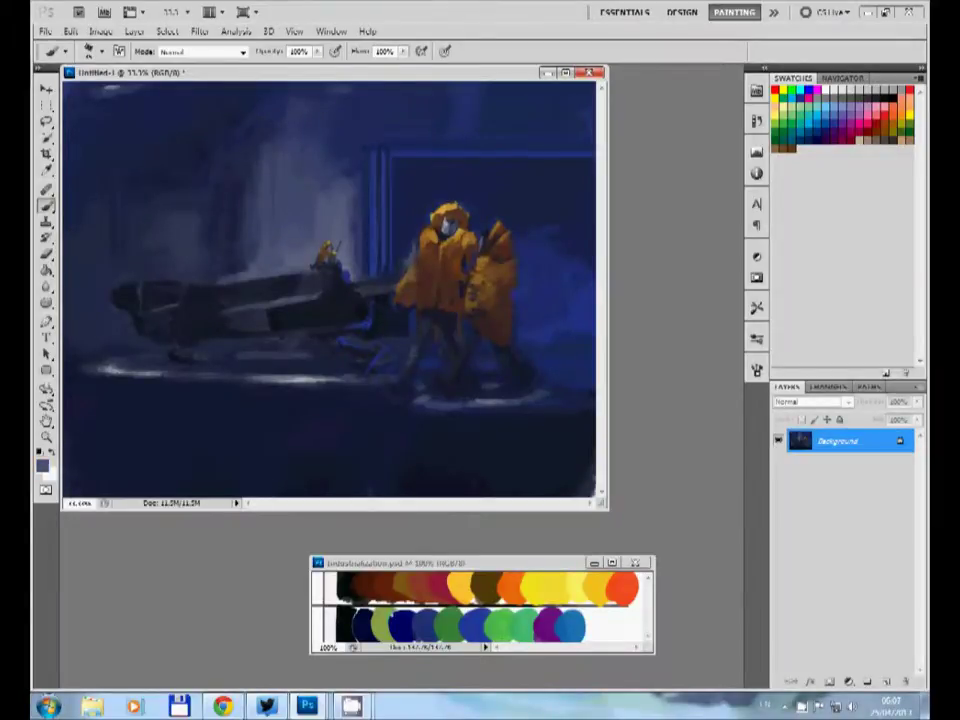
{"action": "key", "text": "d"}
{"action": "left_click", "coordinate": [266, 243], "text": "alt"}
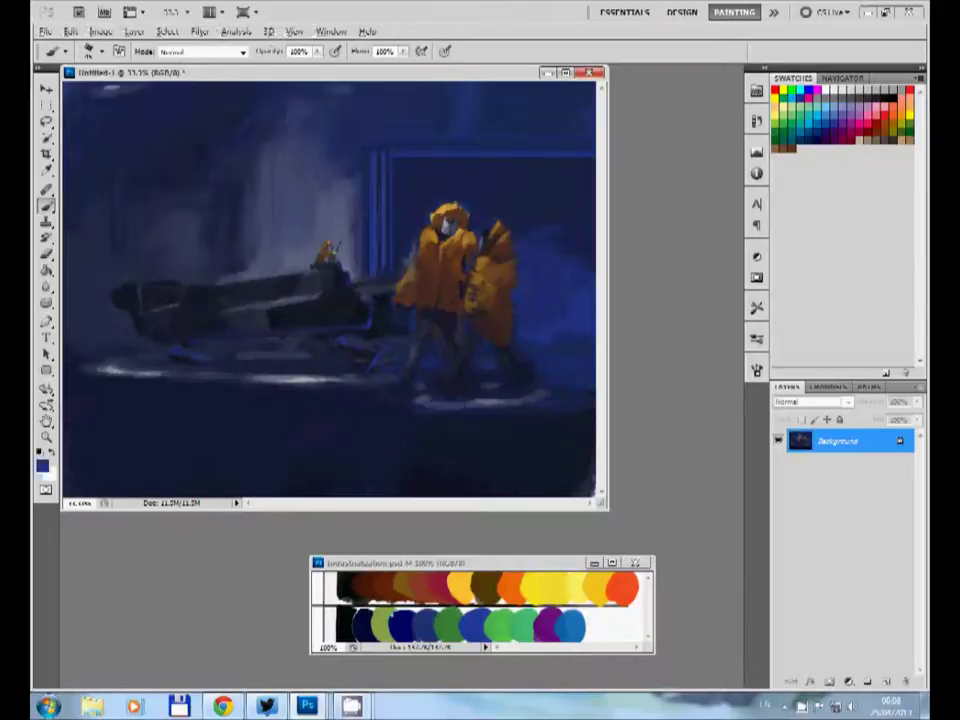
{"action": "left_click", "coordinate": [225, 248], "text": "alt"}
{"action": "left_click", "coordinate": [202, 330], "text": "alt"}
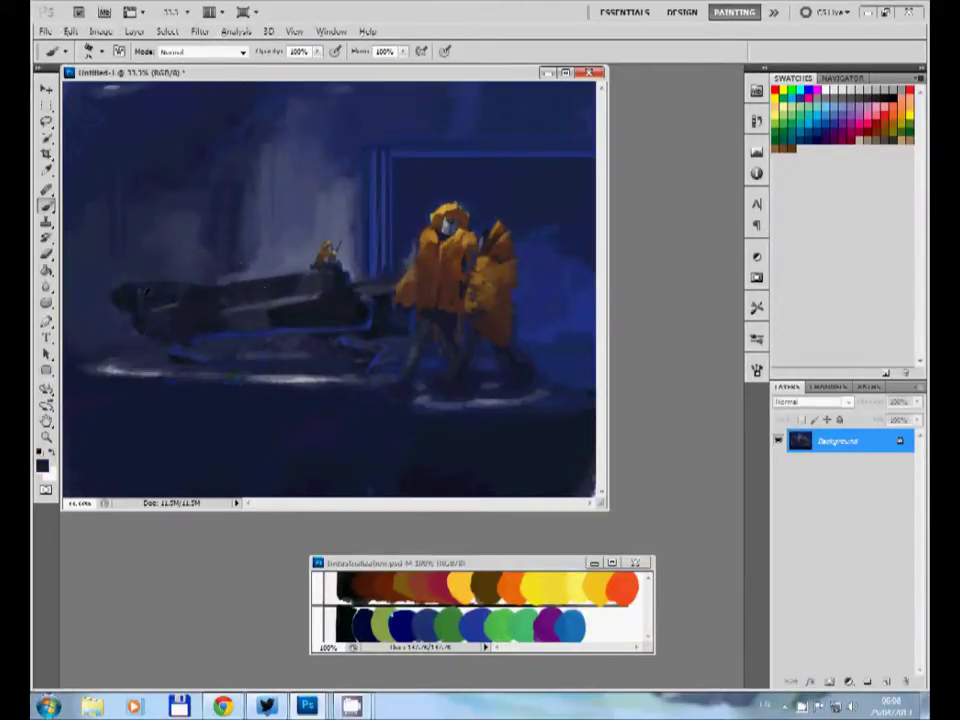
{"action": "left_click", "coordinate": [165, 378], "text": "alt"}
{"action": "key", "text": "x"}
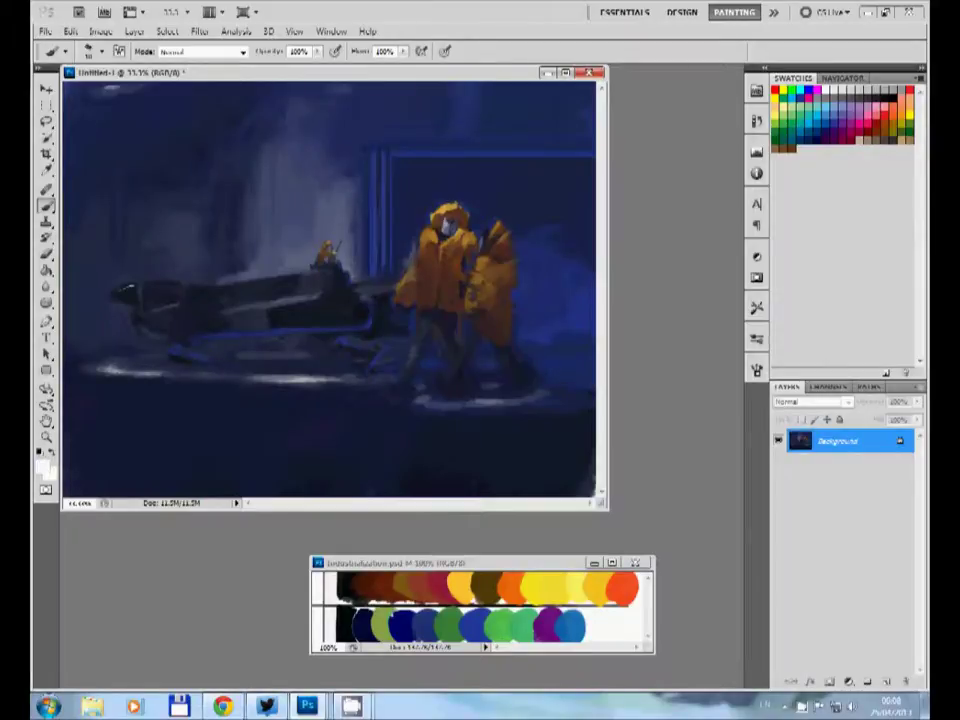
{"action": "key", "text": "x"}
Step: Sample the boat's nose and hull colours, then pick red from the palette
{"action": "left_click", "coordinate": [186, 313], "text": "alt"}
{"action": "left_click", "coordinate": [136, 281], "text": "alt"}
{"action": "left_click", "coordinate": [180, 316], "text": "alt"}
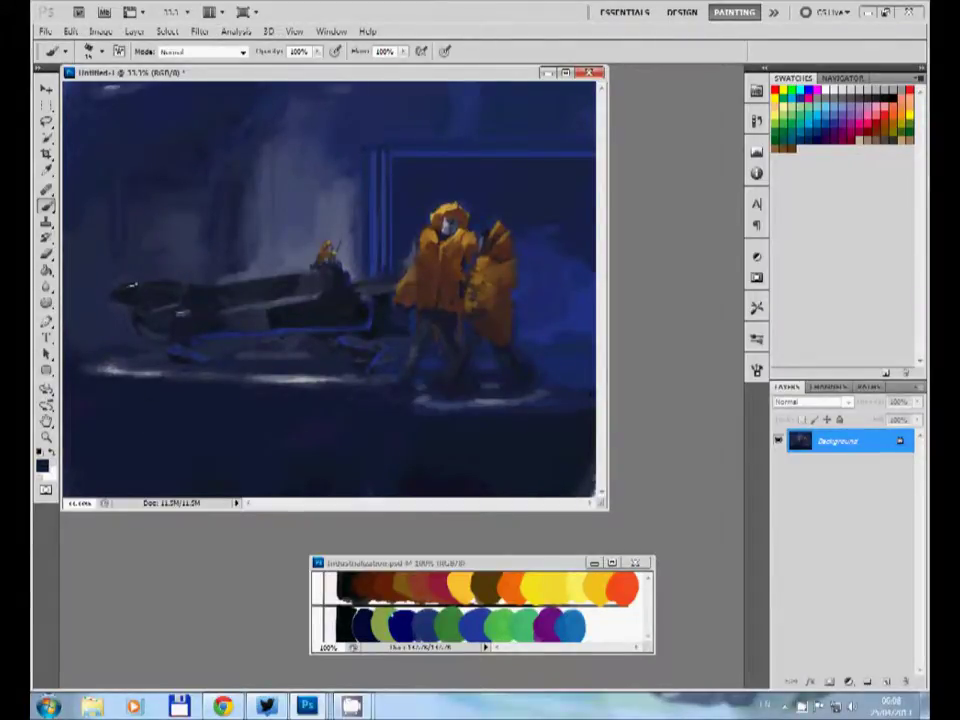
{"action": "left_click", "coordinate": [621, 588], "text": "alt"}
{"action": "left_click", "coordinate": [156, 226], "text": "alt"}
Step: Cut dark and grey strokes through the boat's red stripe to form angled chevrons
{"action": "left_click", "coordinate": [215, 295], "text": "alt"}
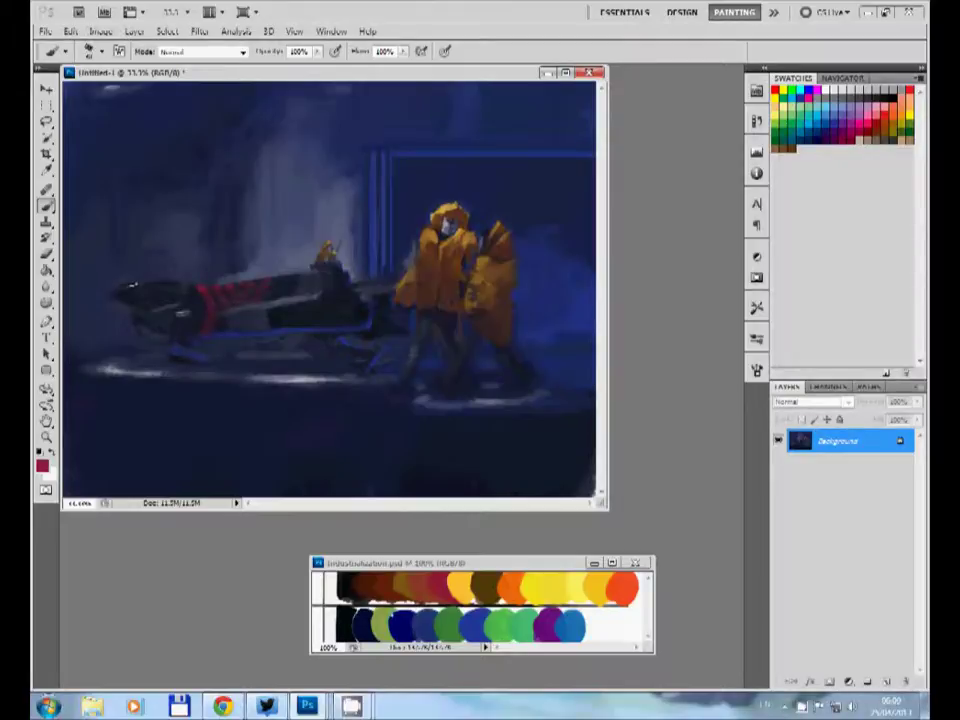
{"action": "left_click_drag", "start_coordinate": [215, 300], "coordinate": [255, 290]}
{"action": "key", "text": "x"}
{"action": "key", "text": "x"}
{"action": "key", "text": "x"}
{"action": "key", "text": "x"}
{"action": "left_click_drag", "start_coordinate": [205, 305], "coordinate": [268, 285]}
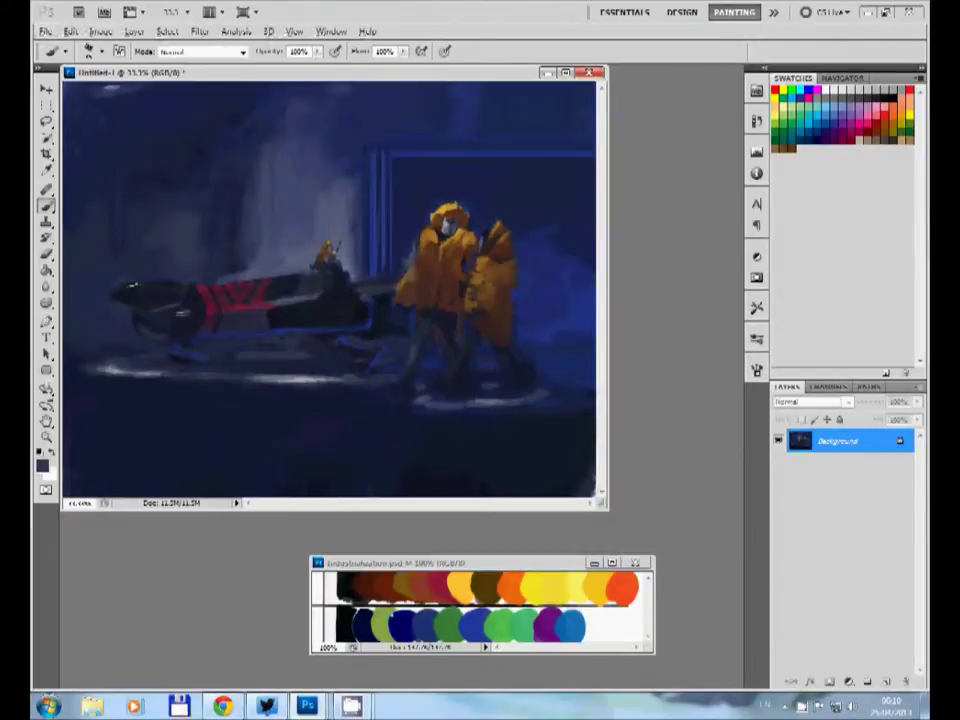
{"action": "left_click_drag", "start_coordinate": [205, 302], "coordinate": [270, 288]}
{"action": "left_click", "coordinate": [270, 290], "text": "alt"}
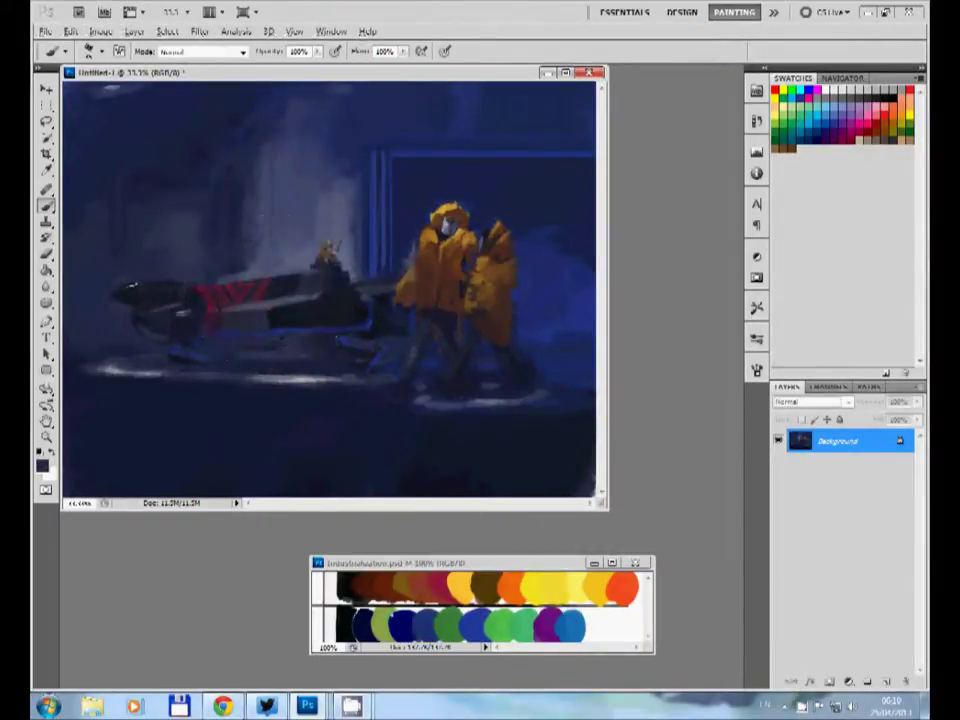
{"action": "left_click_drag", "start_coordinate": [205, 316], "coordinate": [219, 308]}
{"action": "left_click", "coordinate": [240, 298], "text": "alt"}
{"action": "key", "text": "d"}
{"action": "left_click", "coordinate": [305, 294], "text": "alt"}
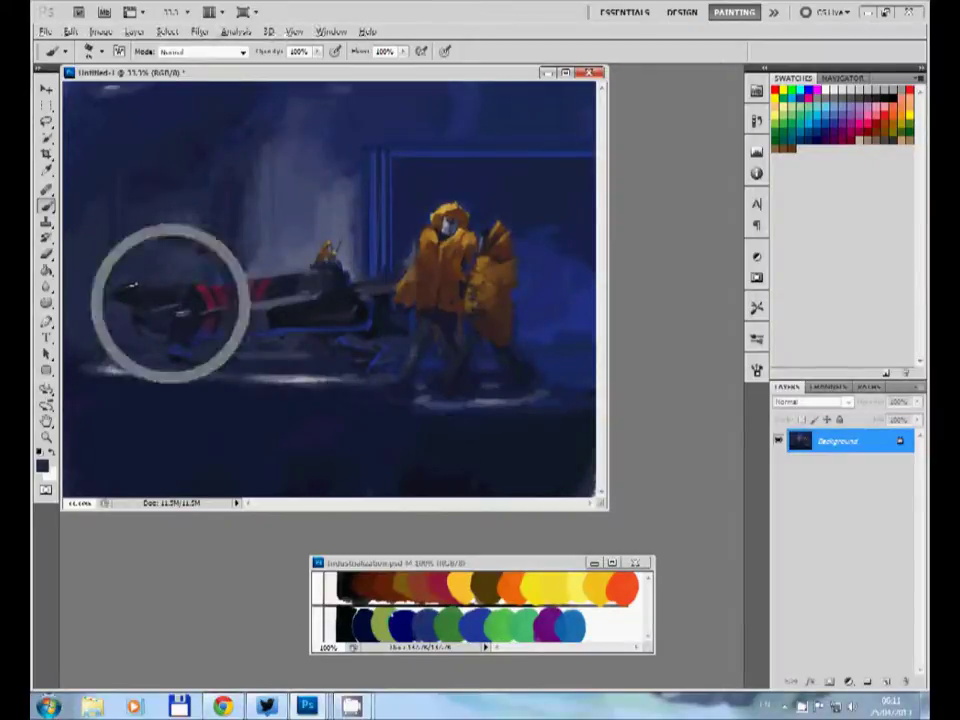
Step: Darken the area beneath the boat's nose, then sample dark blue
{"action": "left_click", "coordinate": [171, 300]}
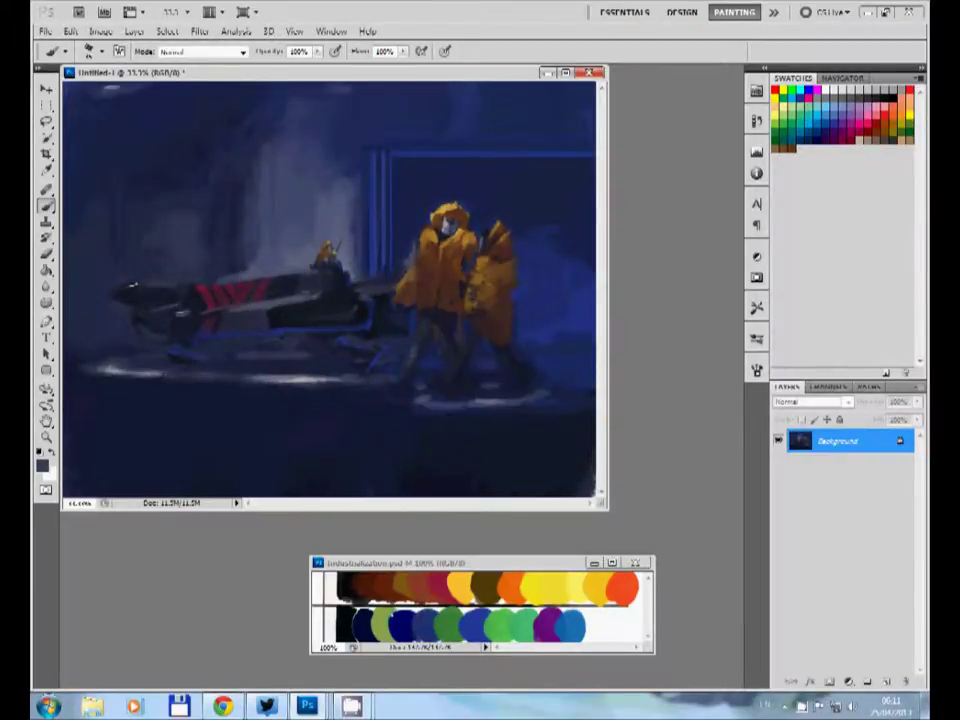
{"action": "key", "text": "x"}
{"action": "key", "text": "x"}
{"action": "left_click", "coordinate": [343, 343], "text": "alt"}
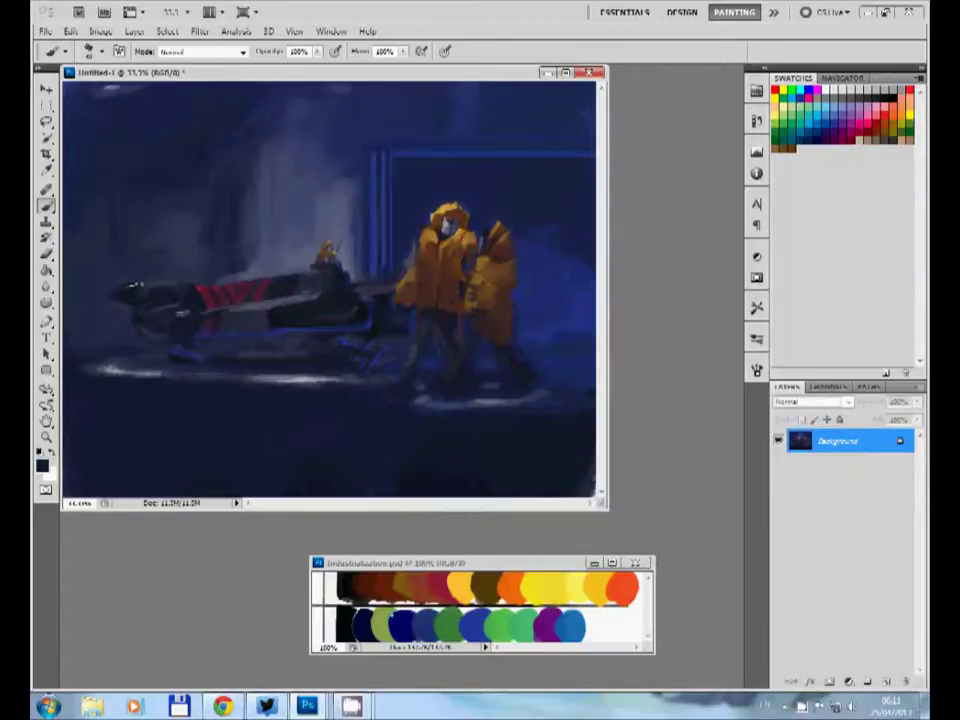
Step: Darken the lower floor and bottom-left with broad dark brush strokes
{"action": "mouse_move", "coordinate": [70, 425]}
{"action": "left_mouse_down"}
{"action": "mouse_move", "coordinate": [400, 425]}
{"action": "mouse_move", "coordinate": [65, 408]}
{"action": "left_mouse_up"}
{"action": "left_click_drag", "start_coordinate": [500, 470], "coordinate": [63, 380]}
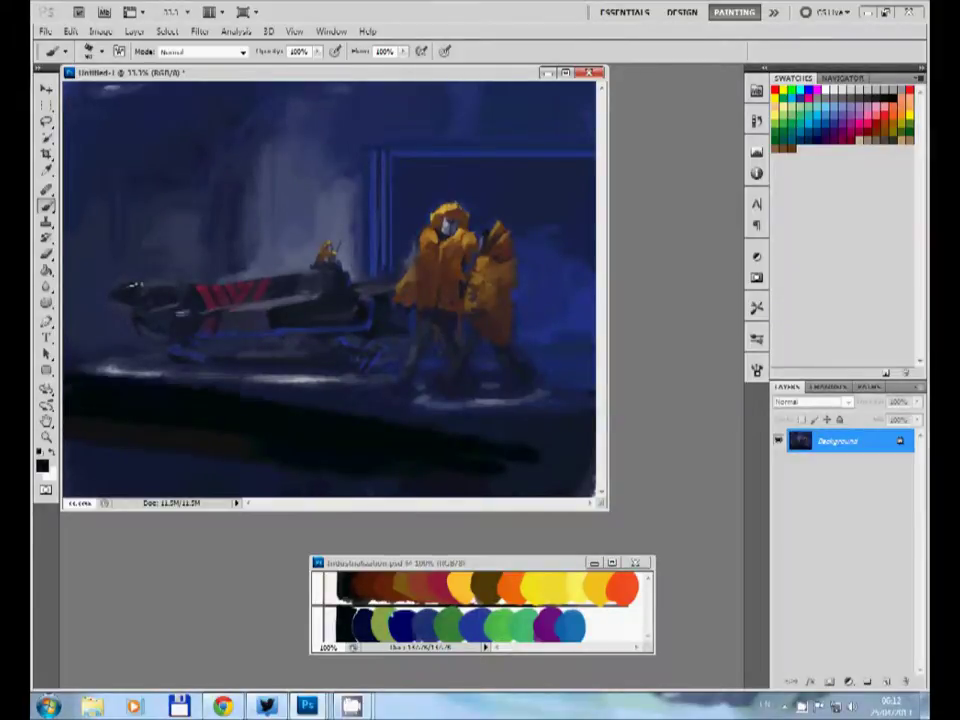
{"action": "left_click_drag", "start_coordinate": [440, 358], "coordinate": [85, 368]}
{"action": "left_click_drag", "start_coordinate": [300, 356], "coordinate": [50, 325]}
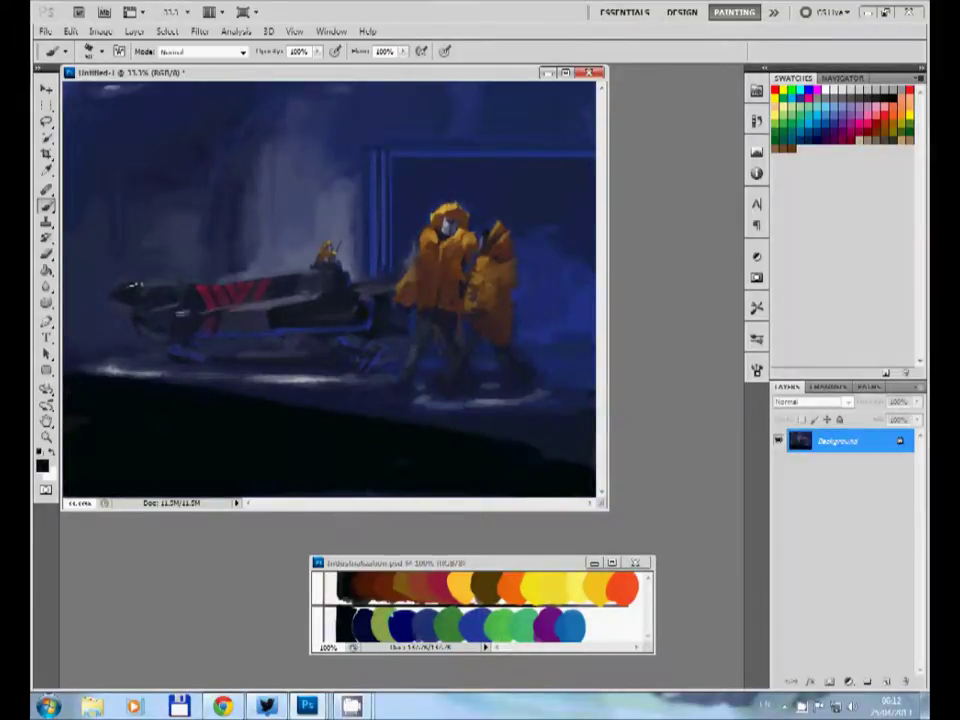
Step: Paint a red patch on the floor, then stroke a sampled dark colour over it
{"action": "left_click", "coordinate": [230, 292], "text": "alt"}
{"action": "mouse_move", "coordinate": [282, 410]}
{"action": "left_mouse_down"}
{"action": "mouse_move", "coordinate": [395, 428]}
{"action": "mouse_move", "coordinate": [300, 492]}
{"action": "mouse_move", "coordinate": [340, 492]}
{"action": "left_mouse_up"}
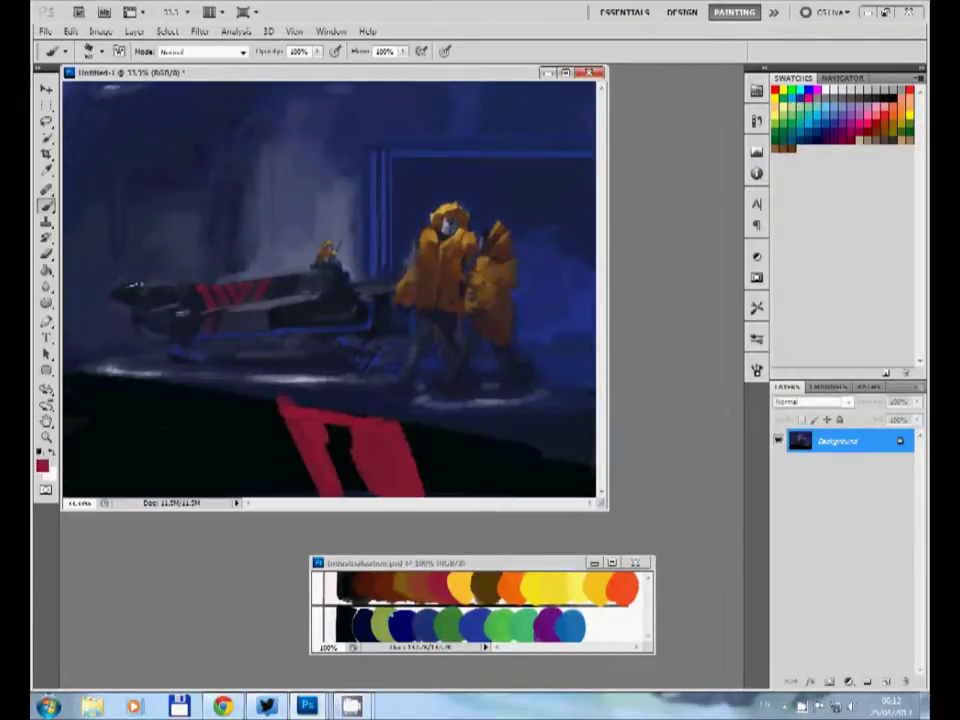
{"action": "left_click_drag", "start_coordinate": [360, 420], "coordinate": [410, 492]}
{"action": "left_click", "coordinate": [480, 418], "text": "alt"}
{"action": "left_click_drag", "start_coordinate": [270, 412], "coordinate": [430, 430]}
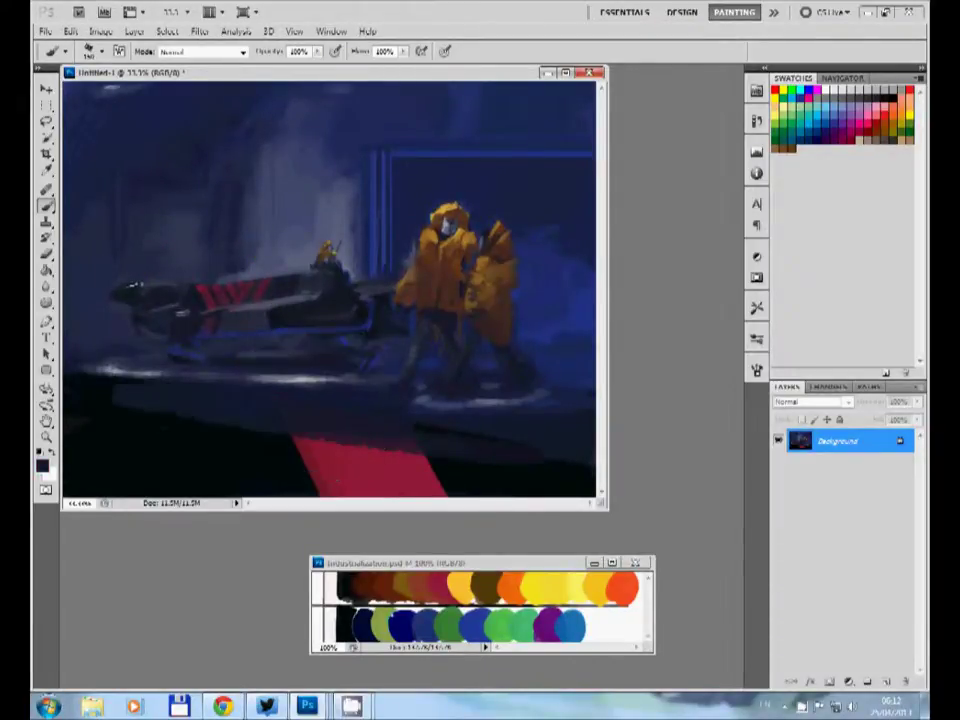
Step: Add a pale grey band at lower left, cover the red patch dark, and paint a white floor reflection
{"action": "mouse_move", "coordinate": [70, 425]}
{"action": "left_mouse_down"}
{"action": "mouse_move", "coordinate": [290, 430]}
{"action": "mouse_move", "coordinate": [430, 455]}
{"action": "left_mouse_up"}
{"action": "left_click", "coordinate": [200, 480], "text": "alt"}
{"action": "left_click_drag", "start_coordinate": [300, 470], "coordinate": [440, 480]}
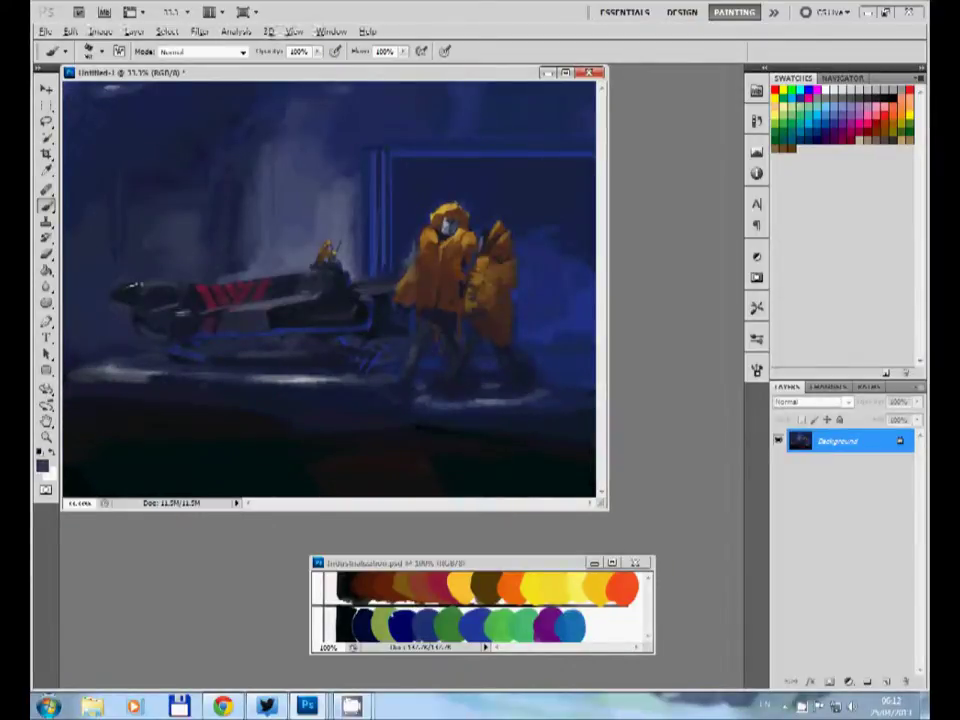
{"action": "left_click", "coordinate": [305, 382], "text": "alt"}
{"action": "mouse_move", "coordinate": [475, 402]}
{"action": "left_mouse_down"}
{"action": "mouse_move", "coordinate": [575, 398]}
{"action": "mouse_move", "coordinate": [352, 408]}
{"action": "left_mouse_up"}
Step: Extend the white floor band, then cover most of it with sampled dark blue
{"action": "left_click_drag", "start_coordinate": [75, 465], "coordinate": [405, 470]}
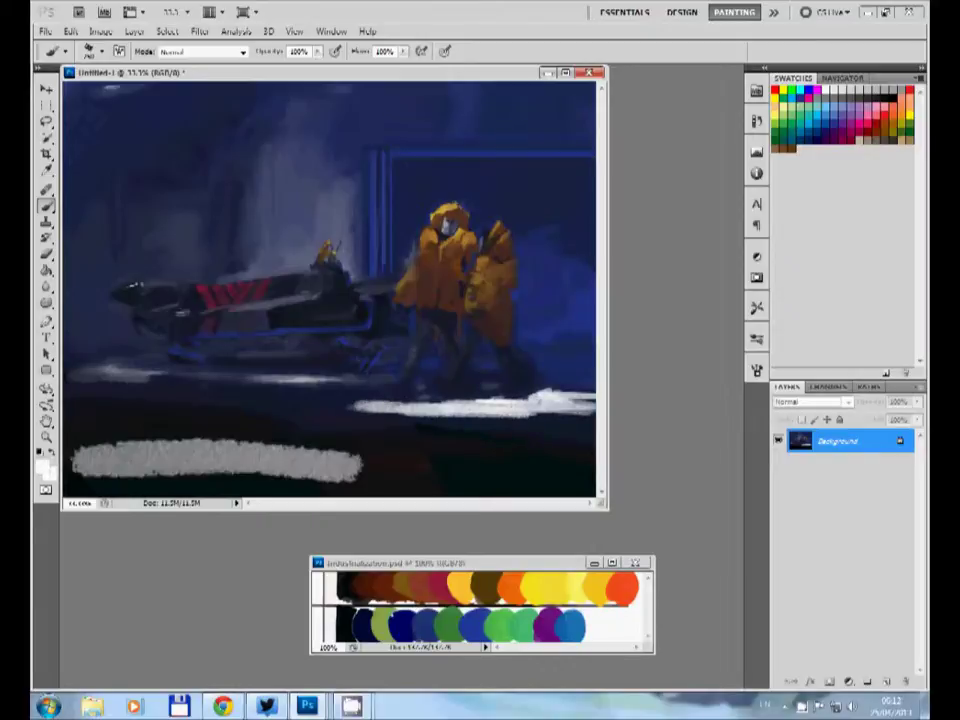
{"action": "left_click_drag", "start_coordinate": [180, 494], "coordinate": [590, 485]}
{"action": "left_click", "coordinate": [300, 420], "text": "alt"}
{"action": "left_click_drag", "start_coordinate": [65, 445], "coordinate": [595, 450]}
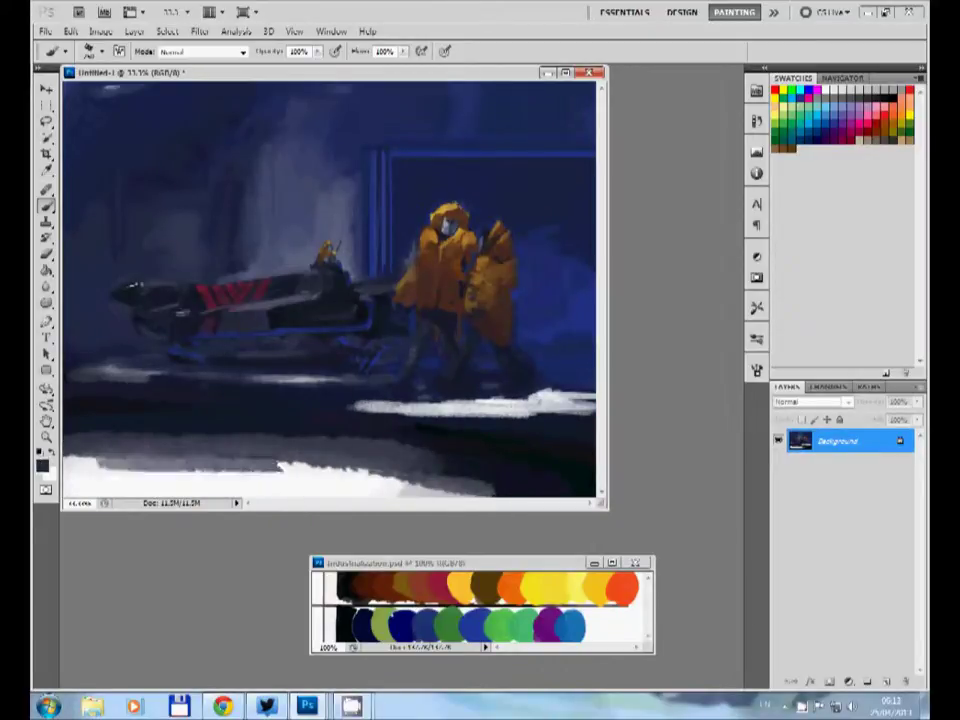
{"action": "left_click_drag", "start_coordinate": [110, 475], "coordinate": [595, 472]}
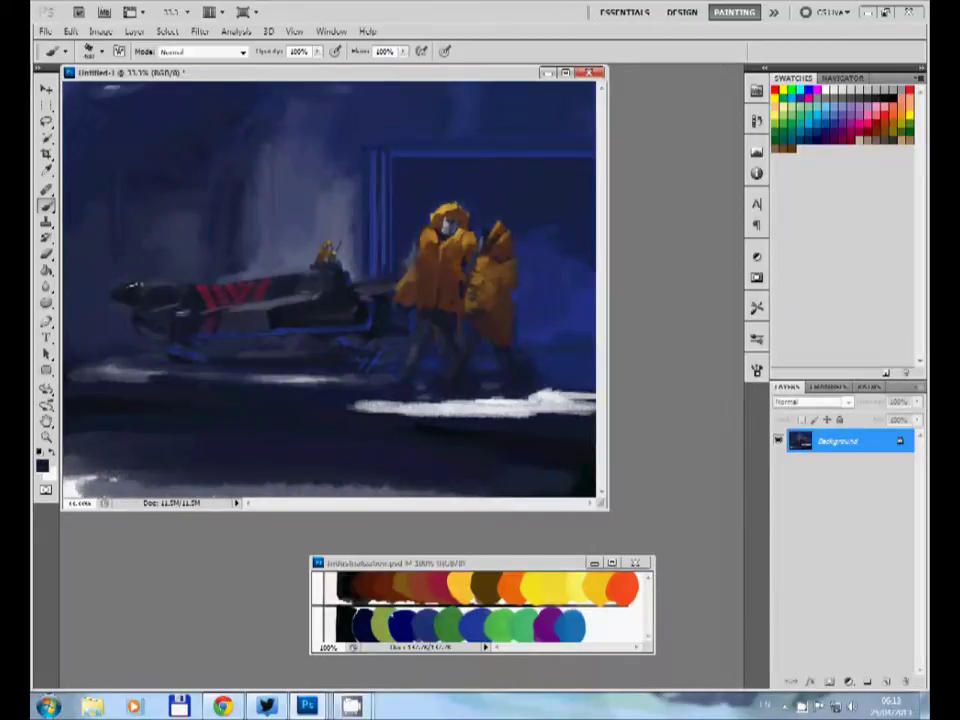
Step: Break the white highlight under the figures into scattered patches with dark navy paint
{"action": "left_click_drag", "start_coordinate": [590, 410], "coordinate": [373, 412]}
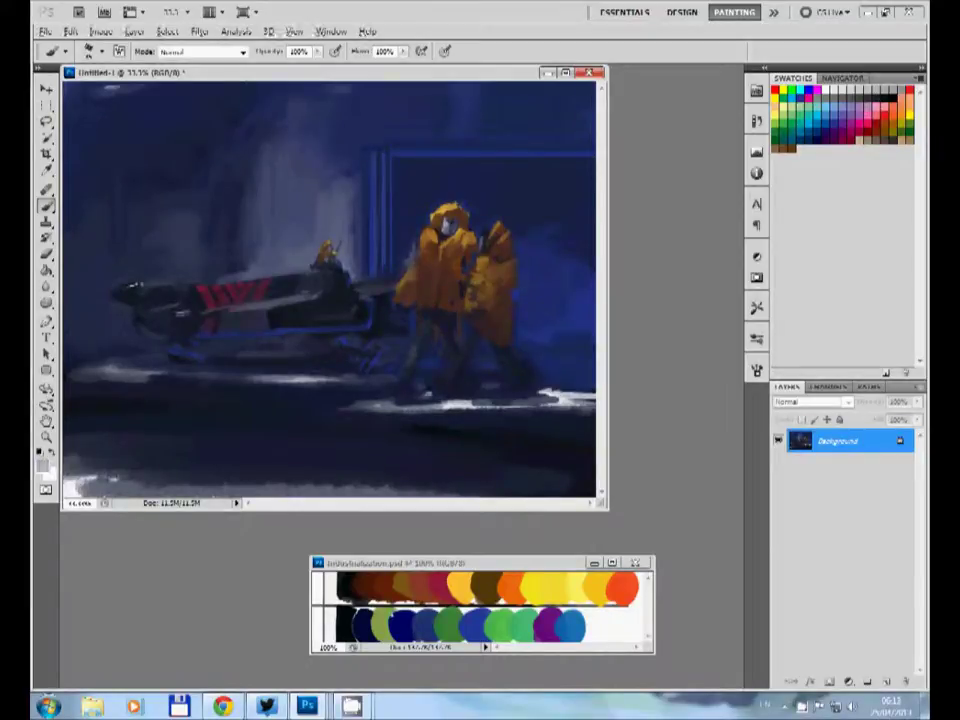
{"action": "left_click_drag", "start_coordinate": [440, 410], "coordinate": [375, 412]}
{"action": "left_click", "coordinate": [320, 297], "text": "alt"}
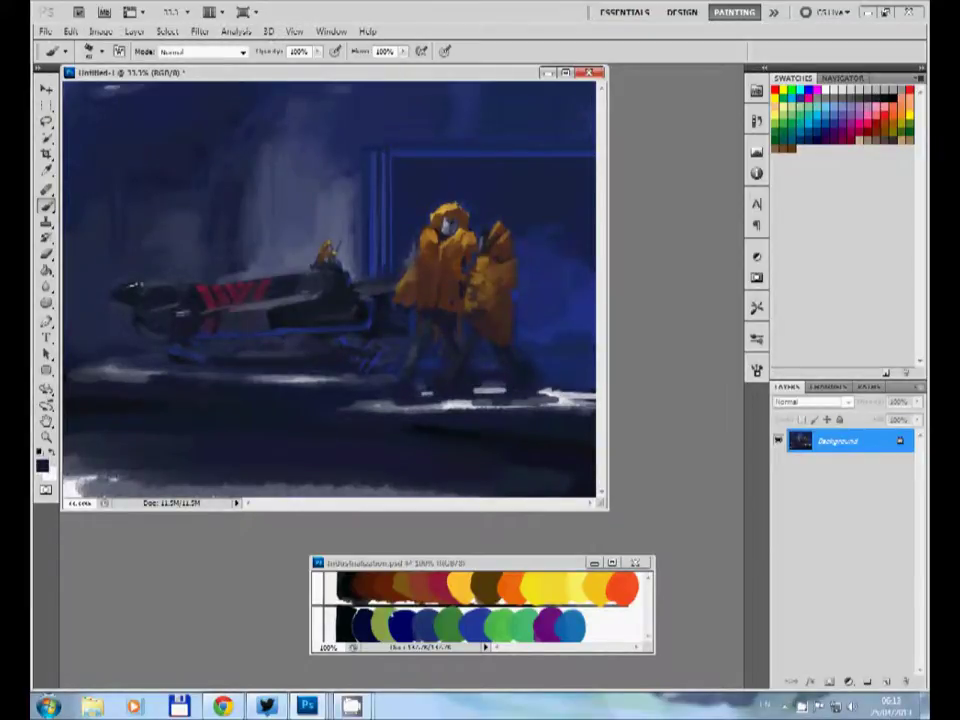
{"action": "left_click_drag", "start_coordinate": [456, 410], "coordinate": [350, 415]}
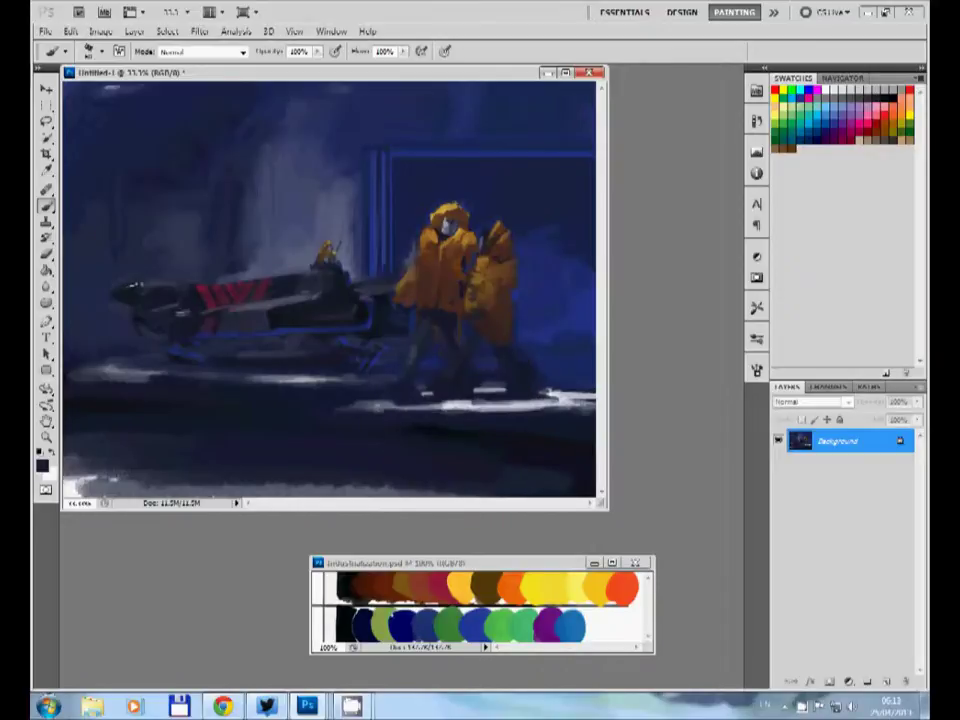
{"action": "left_click_drag", "start_coordinate": [495, 396], "coordinate": [430, 412]}
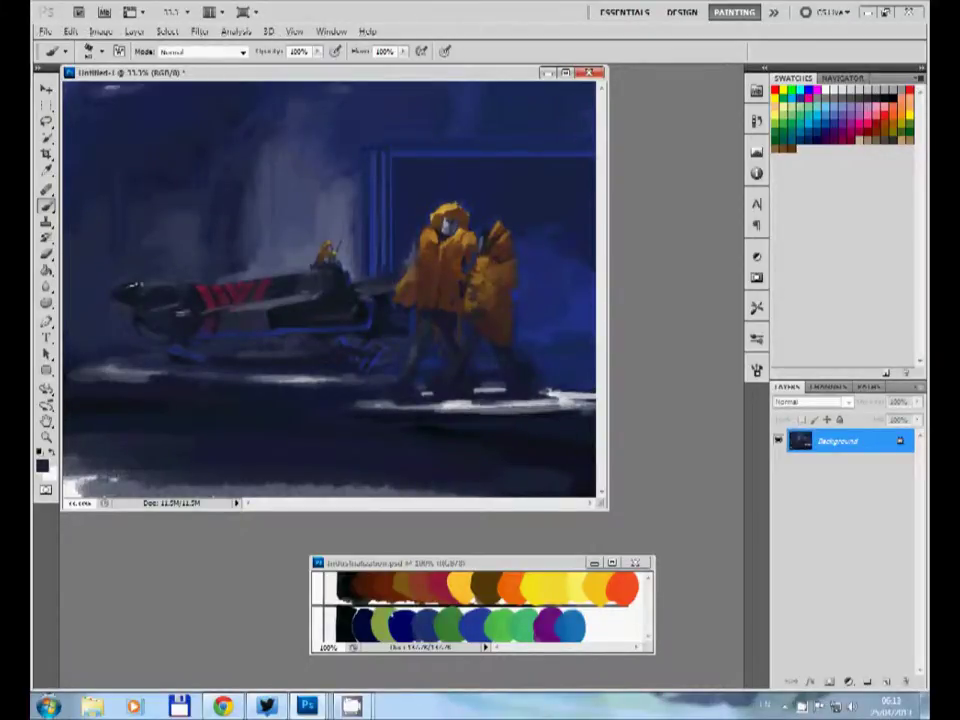
Step: Paint a light blue glow behind the right-hand figure, then pick an orange-yellow swatch
{"action": "left_click", "coordinate": [530, 310], "text": "alt"}
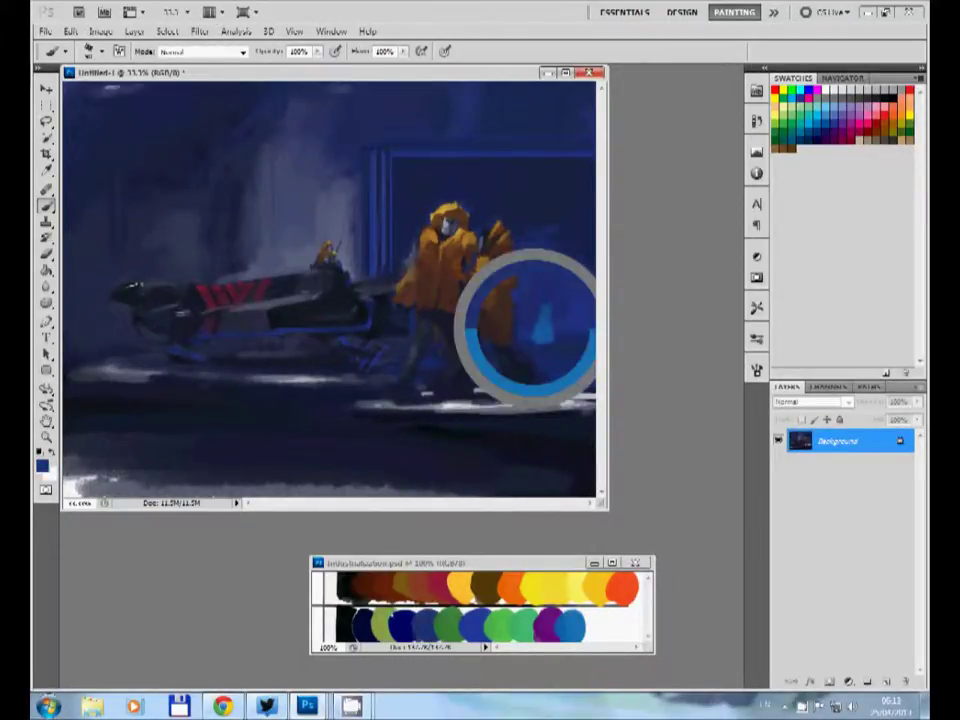
{"action": "left_click_drag", "start_coordinate": [545, 335], "coordinate": [600, 330]}
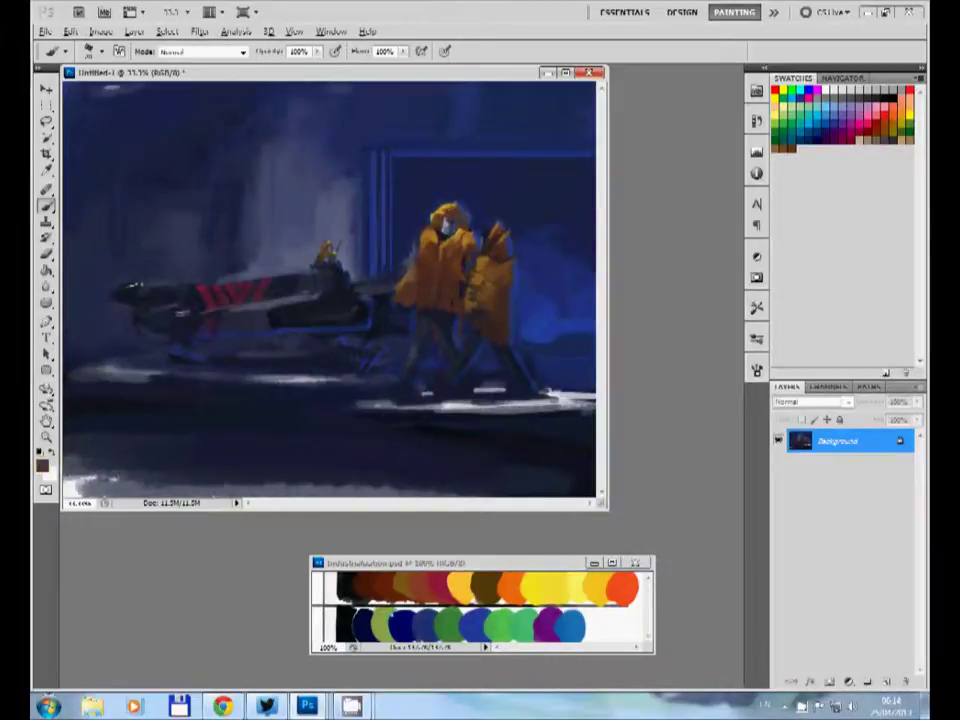
{"action": "left_click", "coordinate": [445, 250], "text": "alt"}
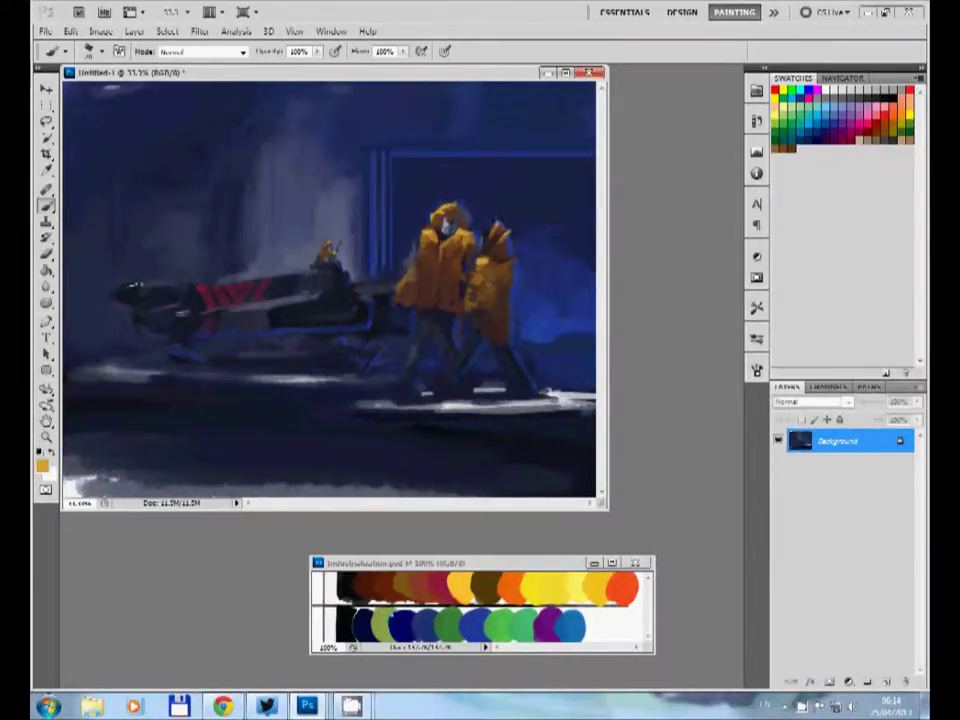